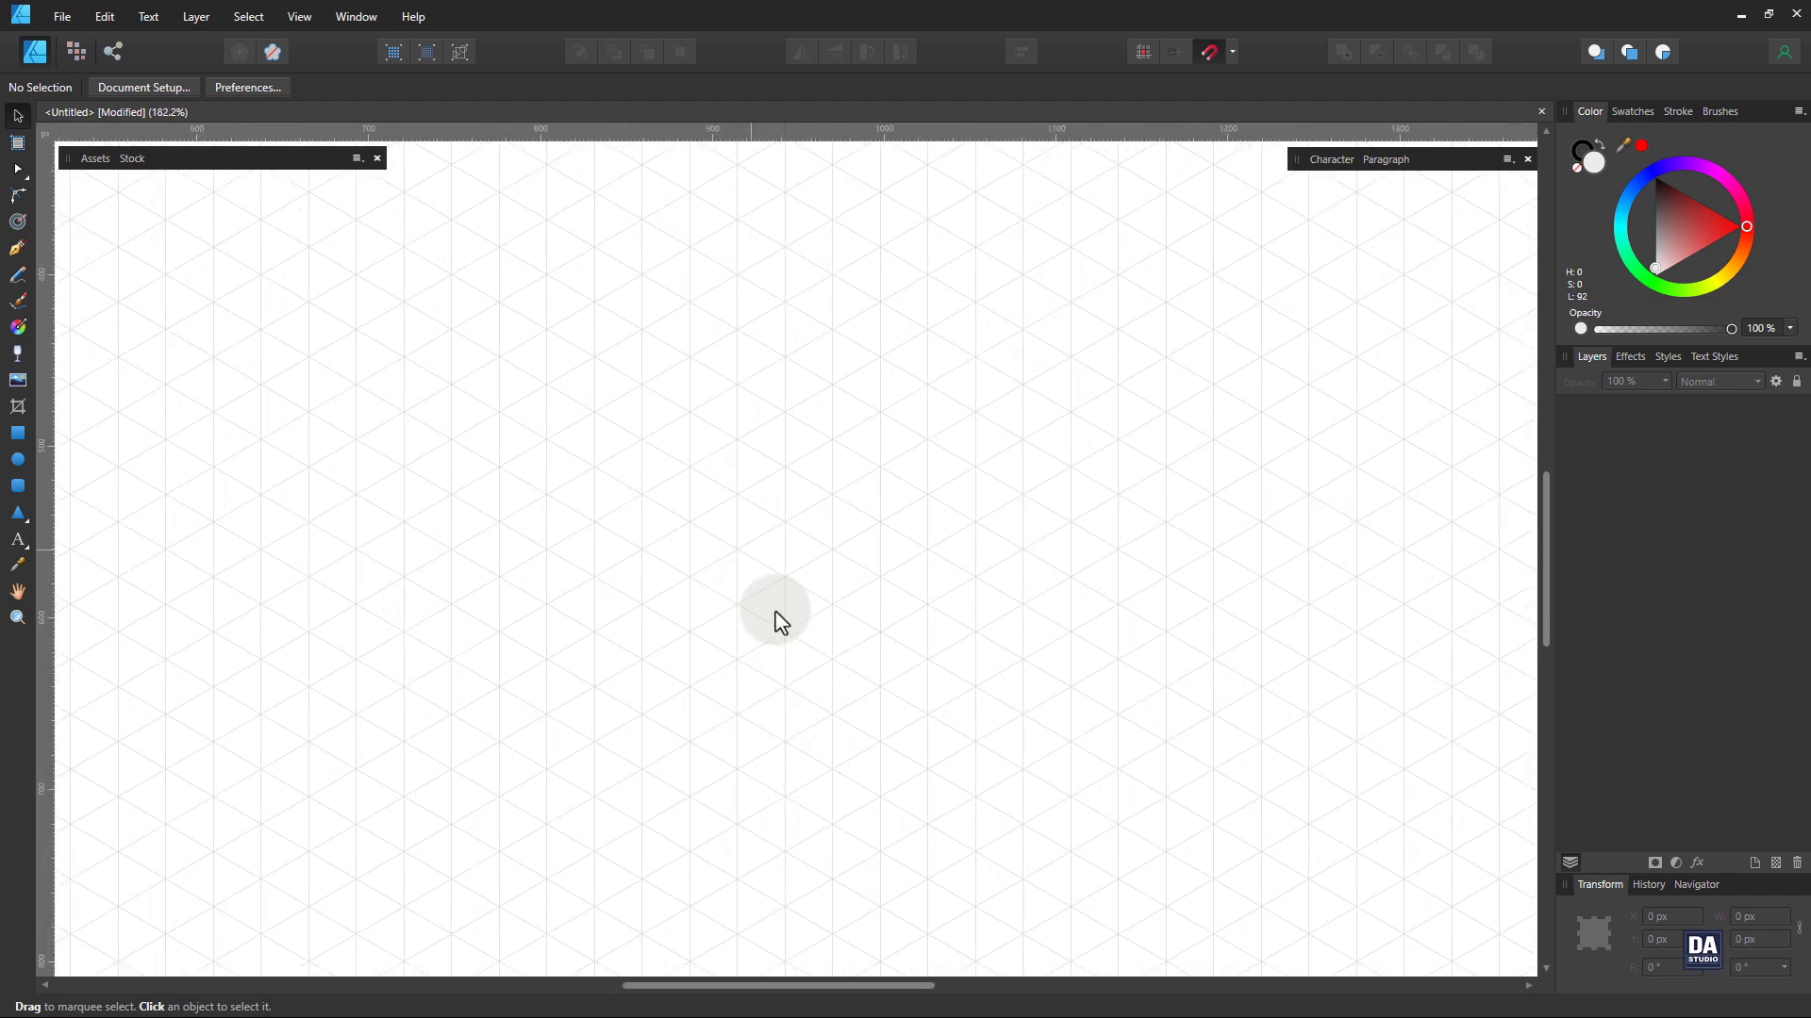
# Draw a triangle about 122 px wide and high on the isometric grid, with no fill and a 0.2 pt black stroke
pyautogui.click(18, 511)
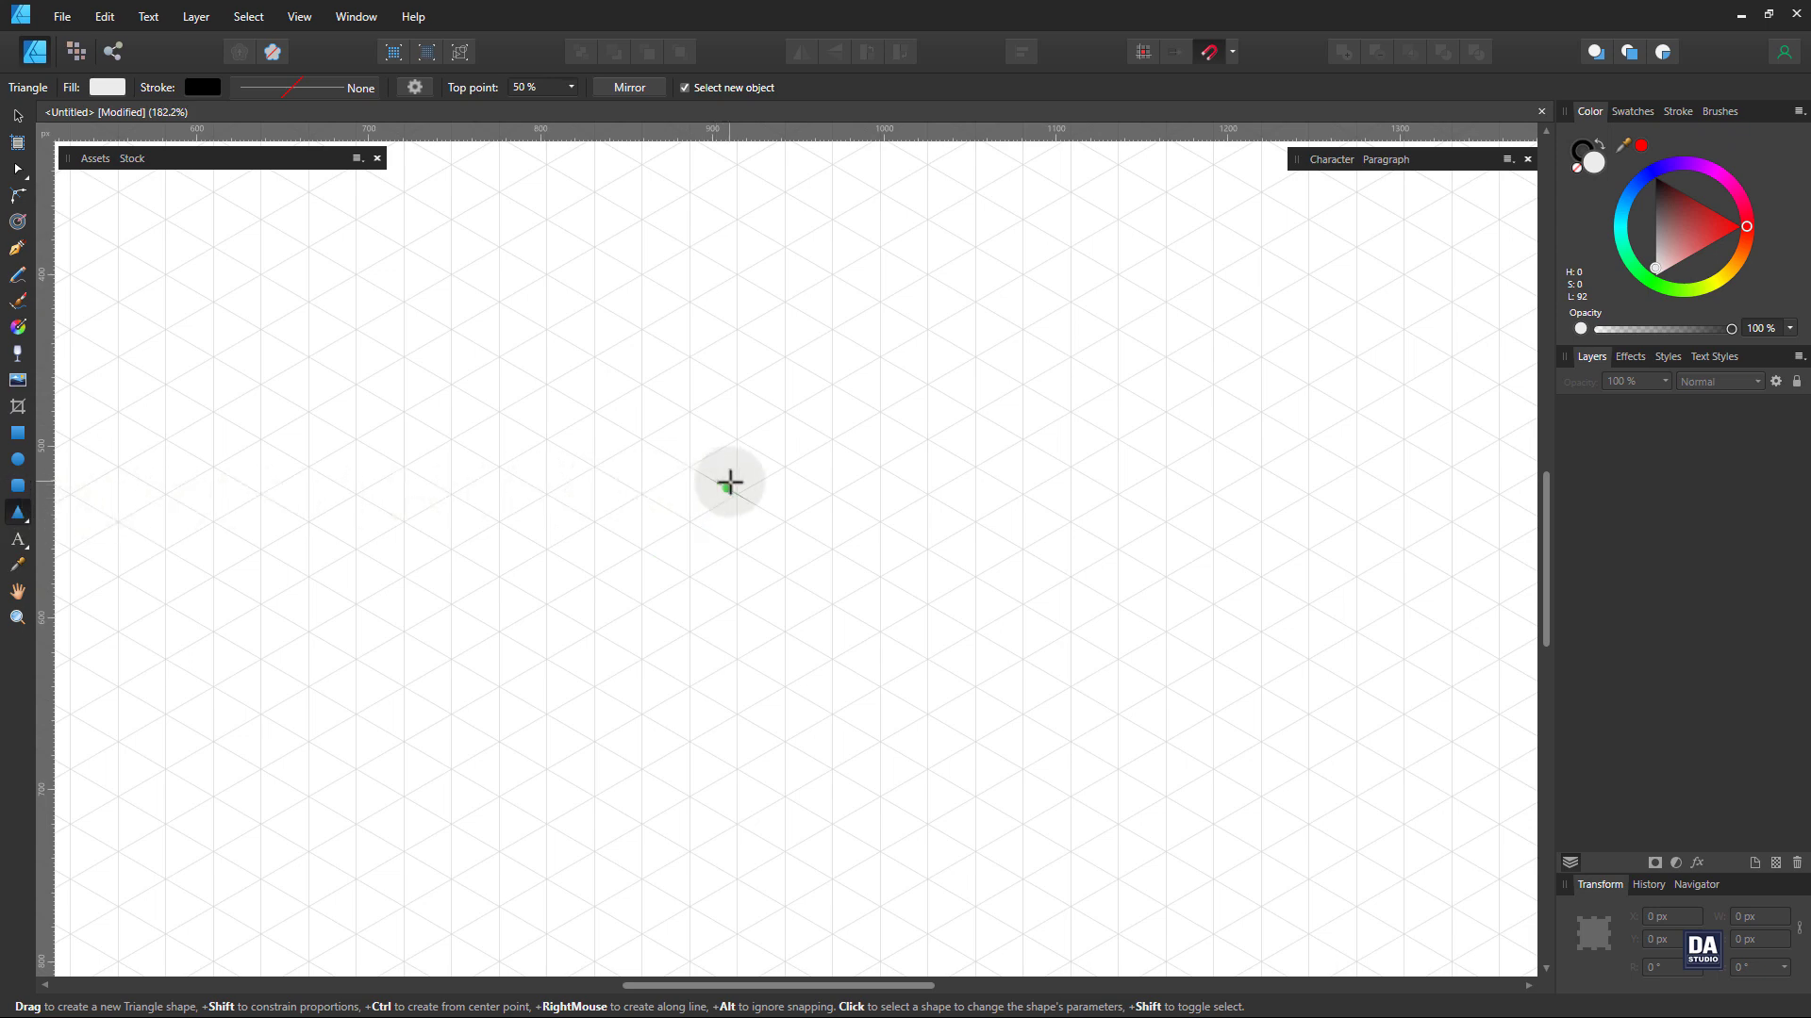
pyautogui.moveTo(727, 485); pyautogui.dragTo(951, 686)
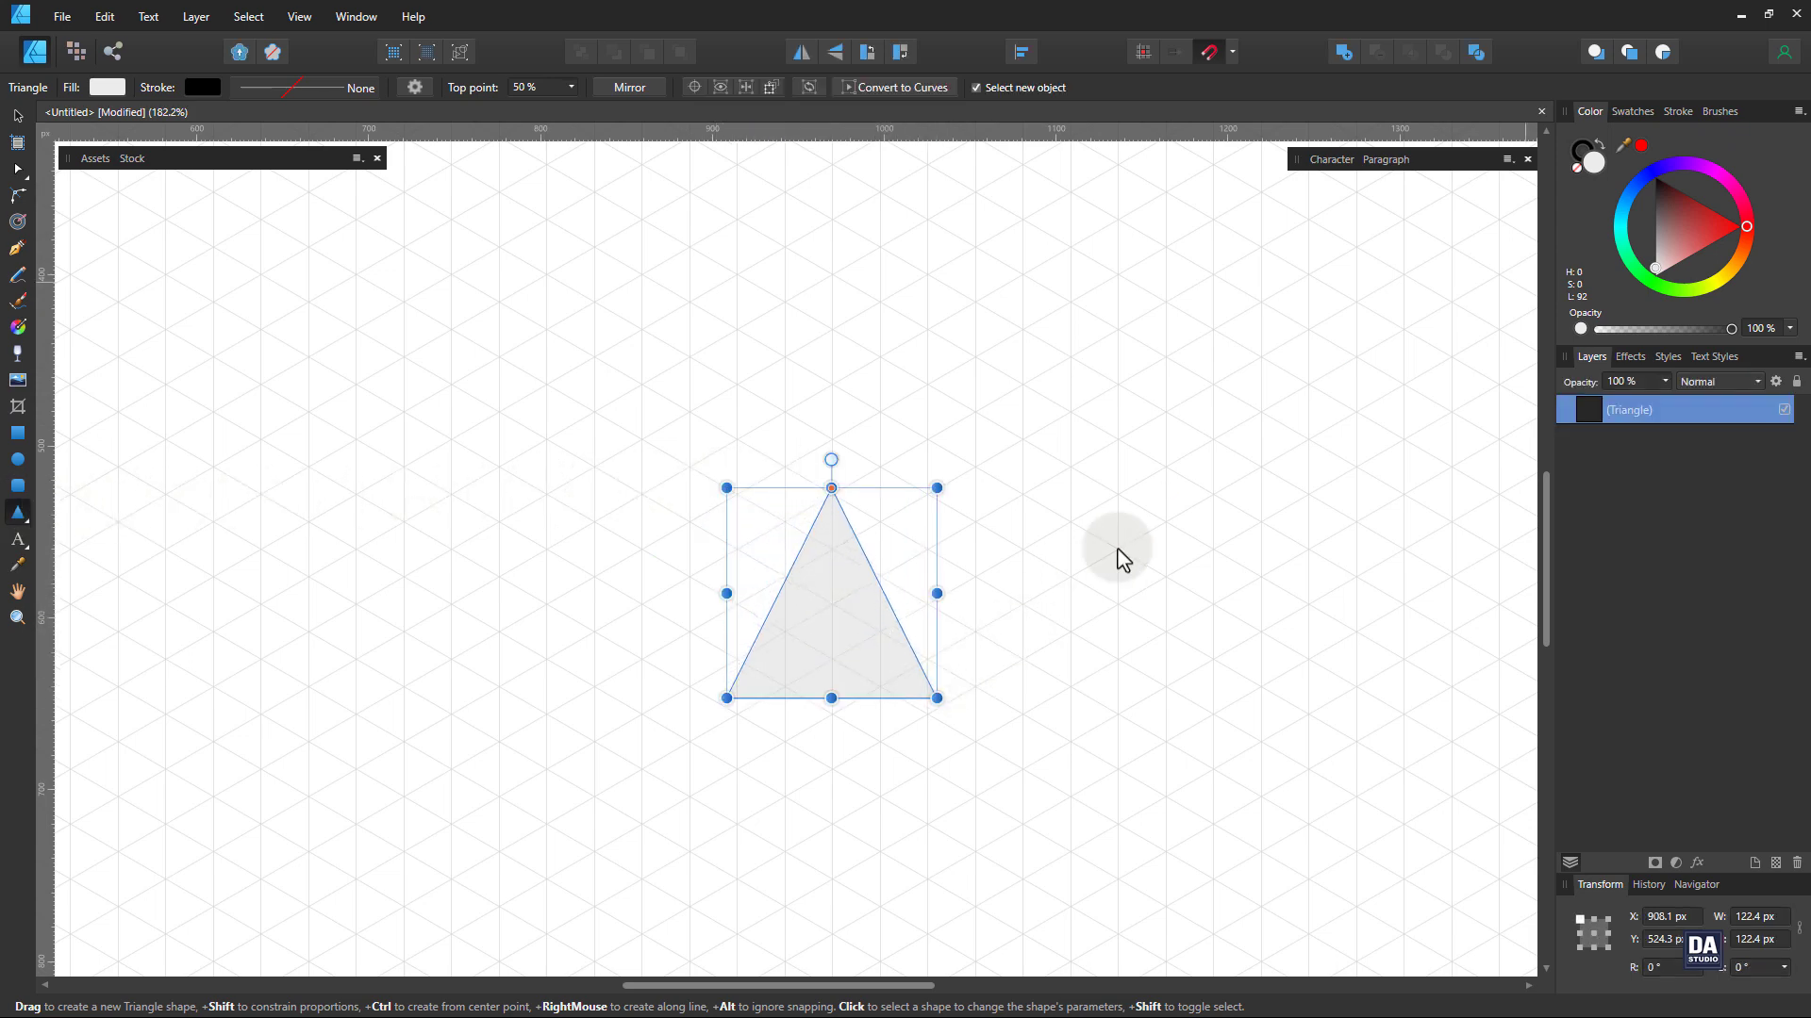
pyautogui.click(1597, 163)
pyautogui.click(1677, 112)
pyautogui.click(1747, 168)
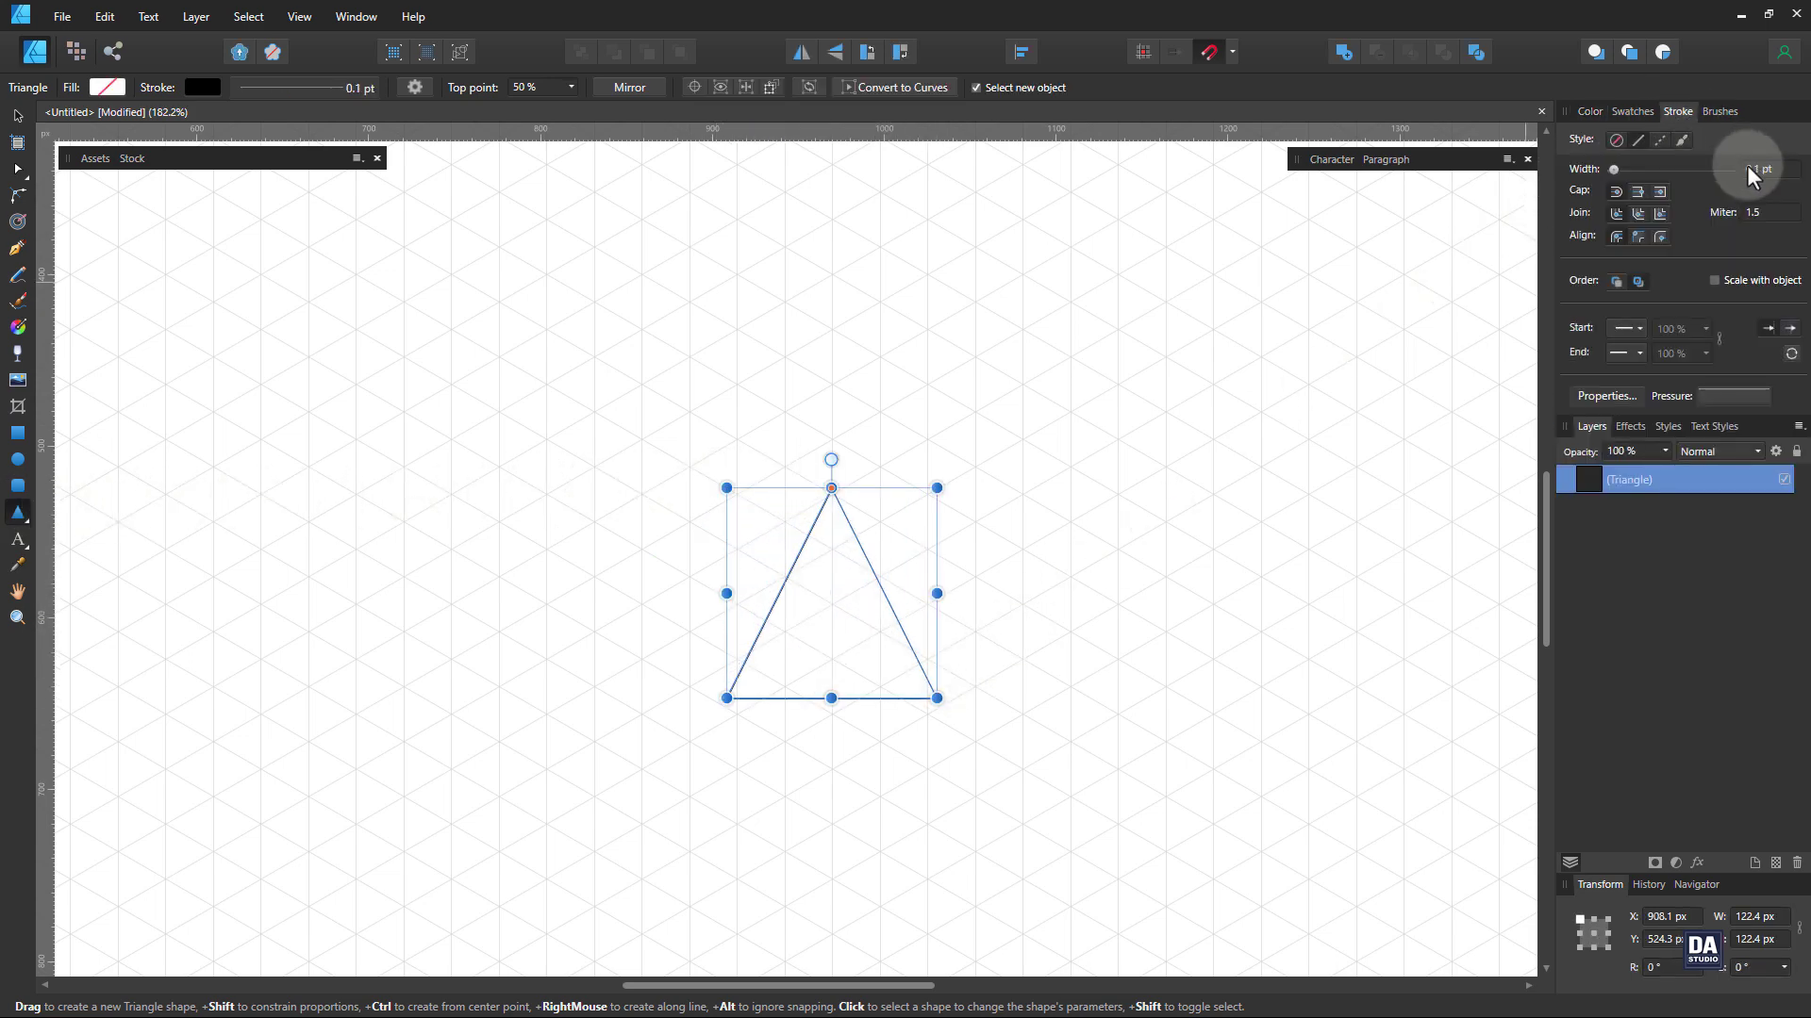
# Rotate the triangle to -30° and move it so its corner sits on a grid intersection
pyautogui.moveTo(831, 459); pyautogui.dragTo(902, 491)
pyautogui.press('v')
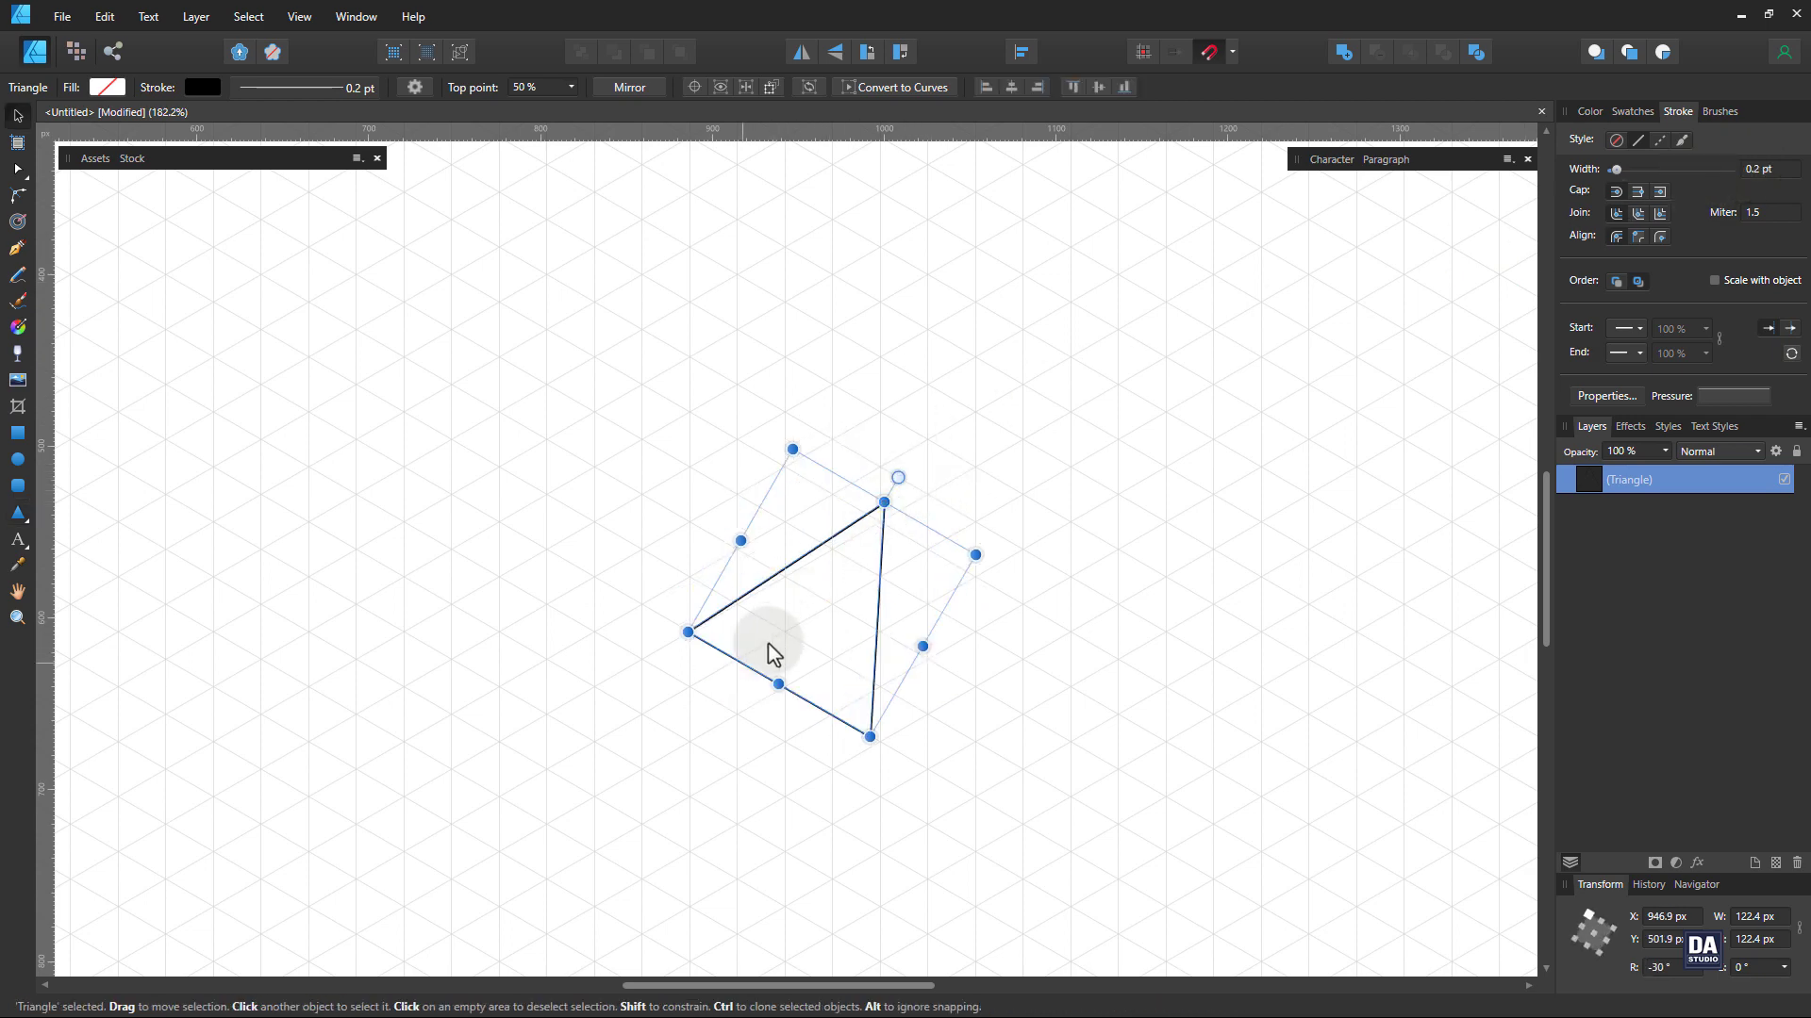
pyautogui.moveTo(767, 647); pyautogui.dragTo(693, 590)
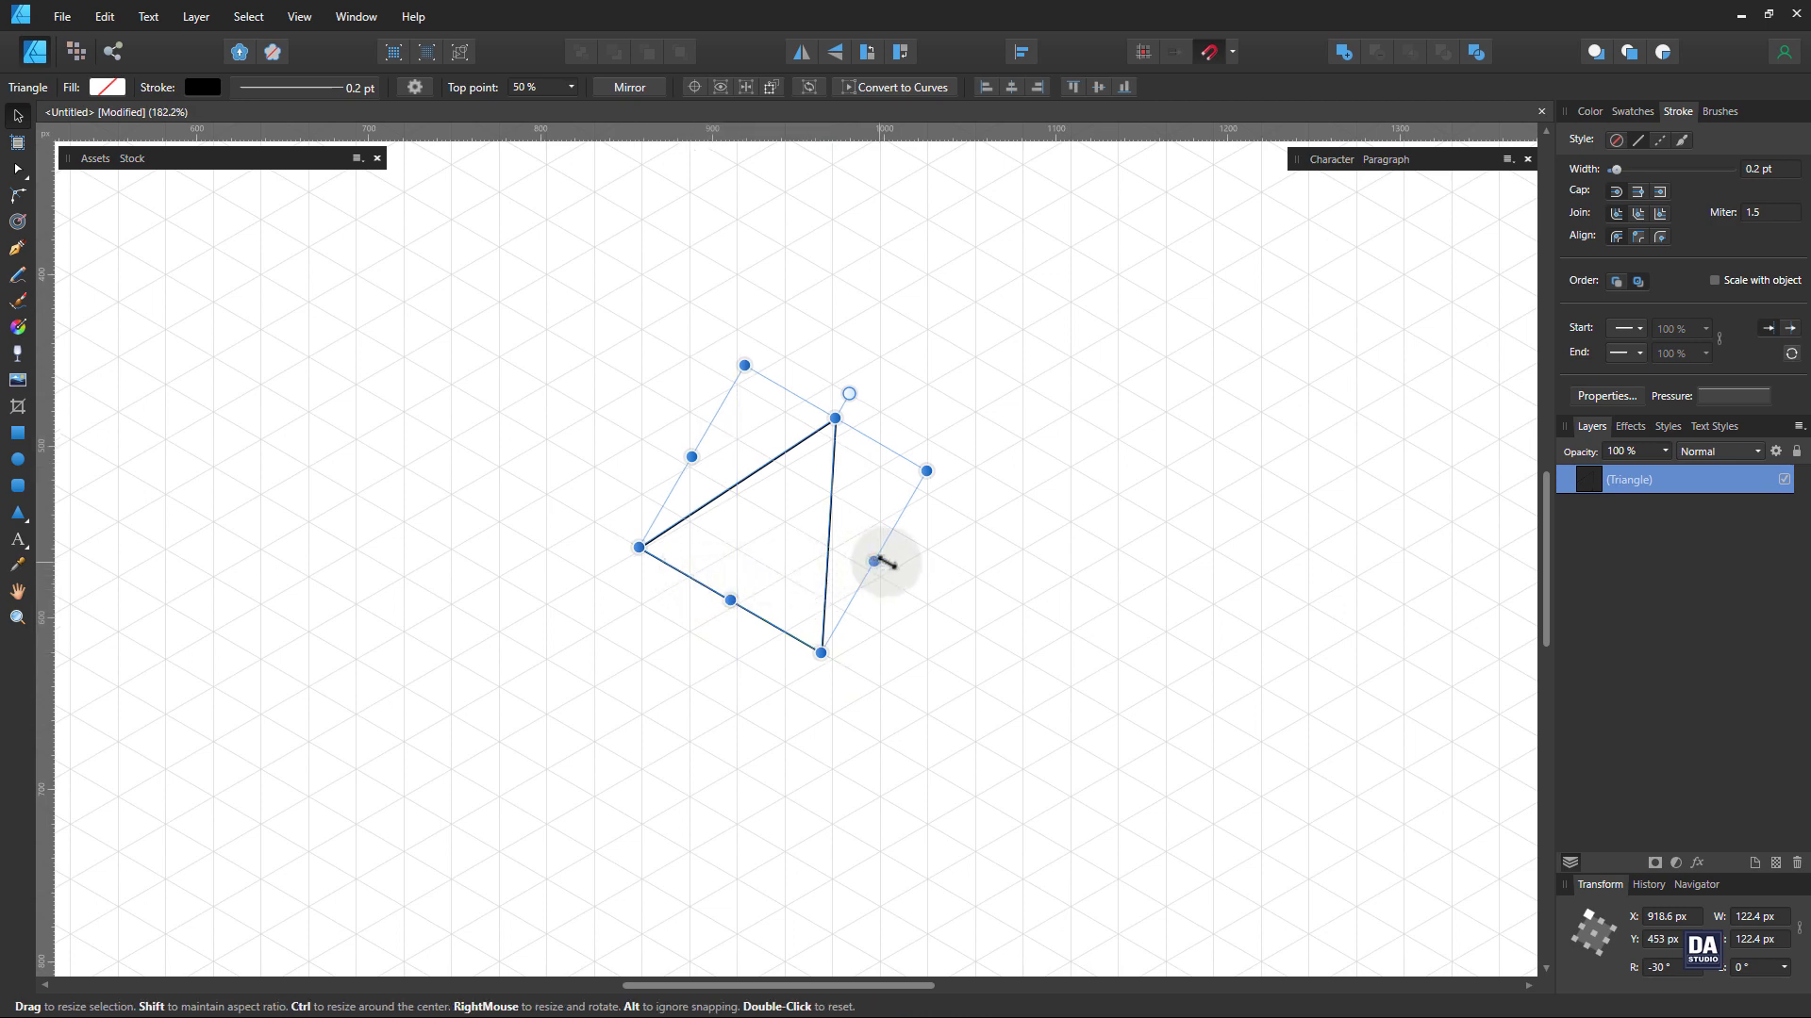
# Resize the rotated triangle to about 128 × 110.9 px so its sides and corners fit the isometric grid
pyautogui.moveTo(873, 562); pyautogui.dragTo(885, 572)
pyautogui.moveTo(841, 421)
pyautogui.mouseDown()
pyautogui.moveTo(841, 406)
pyautogui.moveTo(828, 444)
pyautogui.mouseUp()
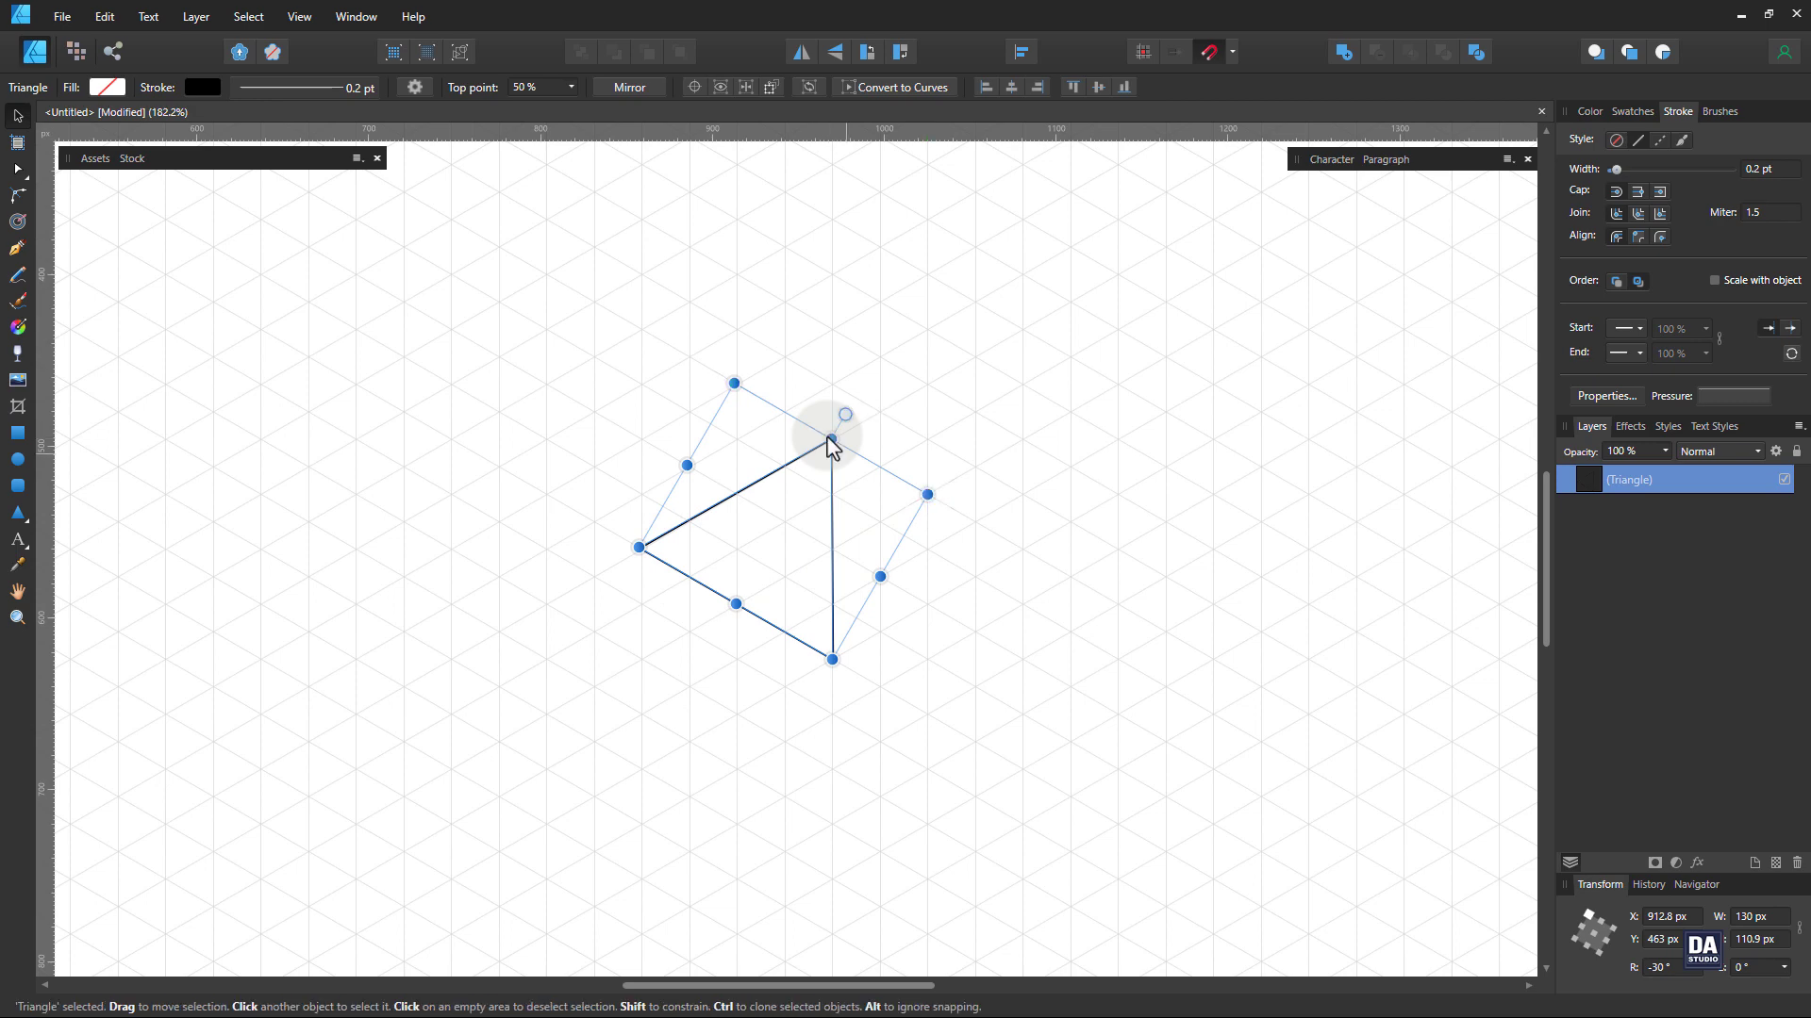
pyautogui.hotkey('ctrl', 'space')
pyautogui.moveTo(816, 513); pyautogui.dragTo(1207, 479)
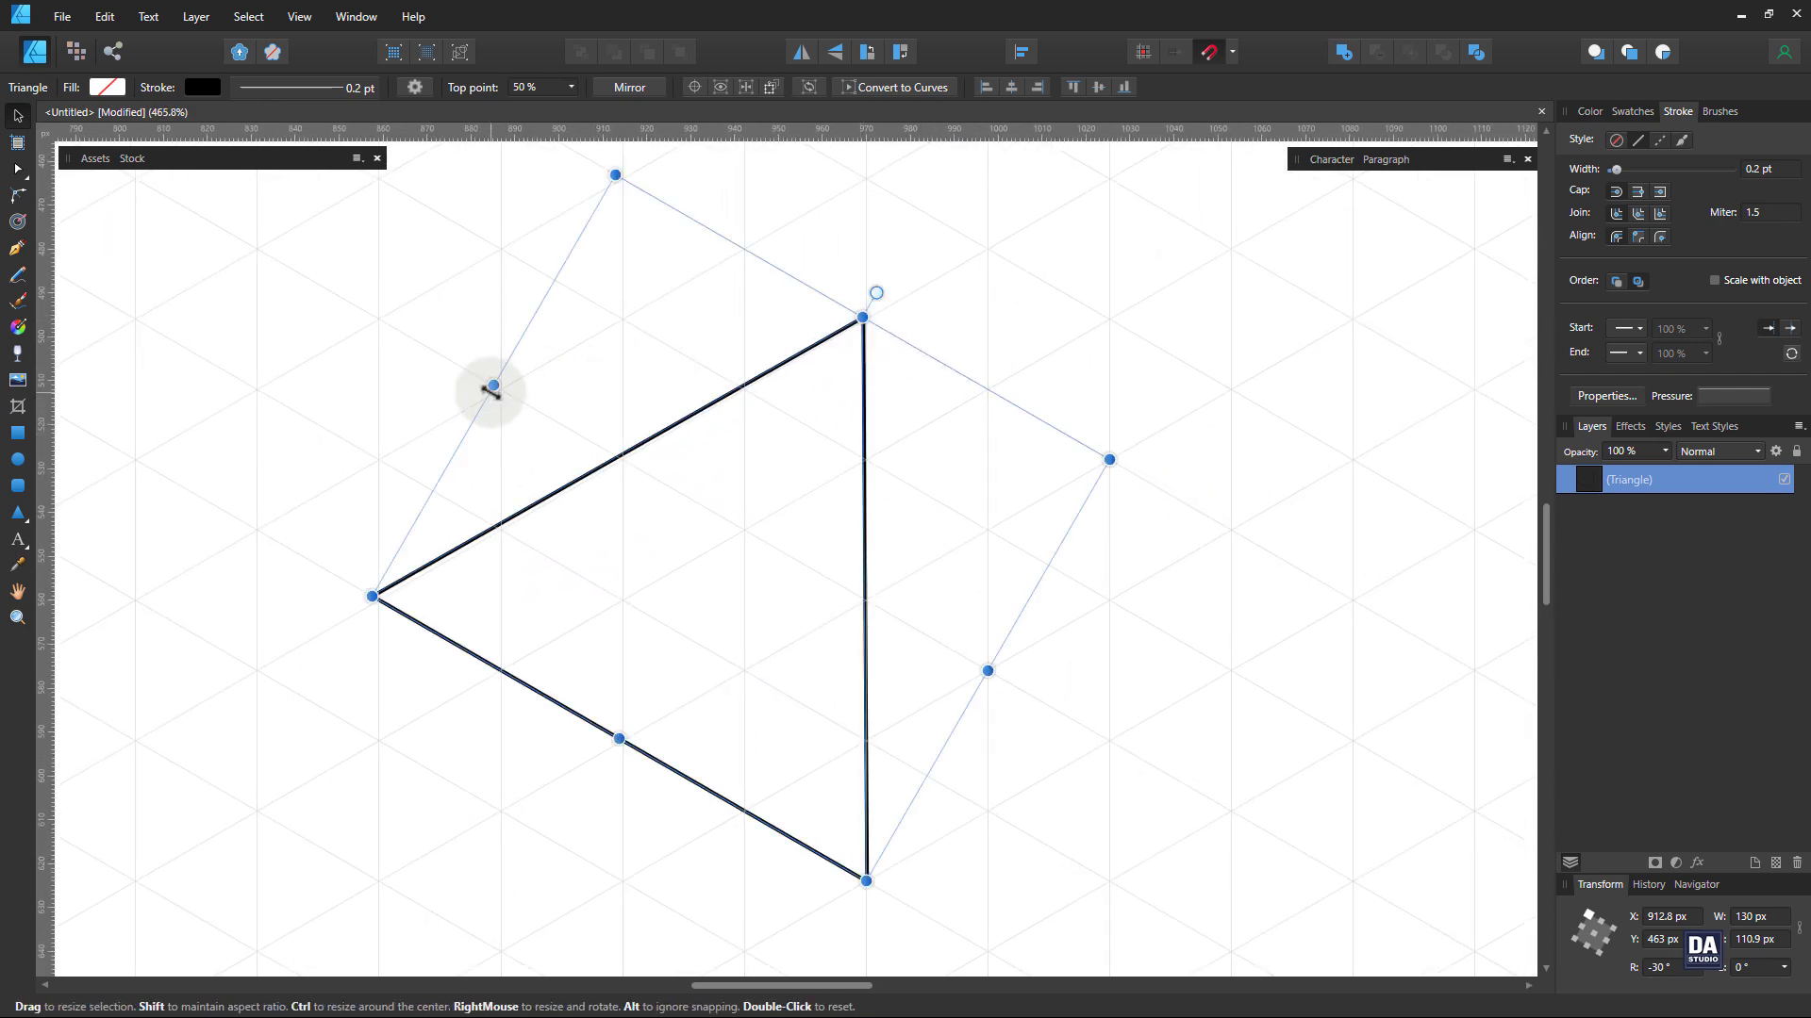
pyautogui.moveTo(493, 386); pyautogui.dragTo(501, 390)
pyautogui.moveTo(866, 319); pyautogui.dragTo(877, 303)
# Draw a closed six-point V-shaped outline about 388 × 352 px along the grid with the Pen tool, its inner edge following the triangle's upper side
pyautogui.press('z')
pyautogui.moveTo(780, 538); pyautogui.dragTo(73, 388)
pyautogui.press('space')
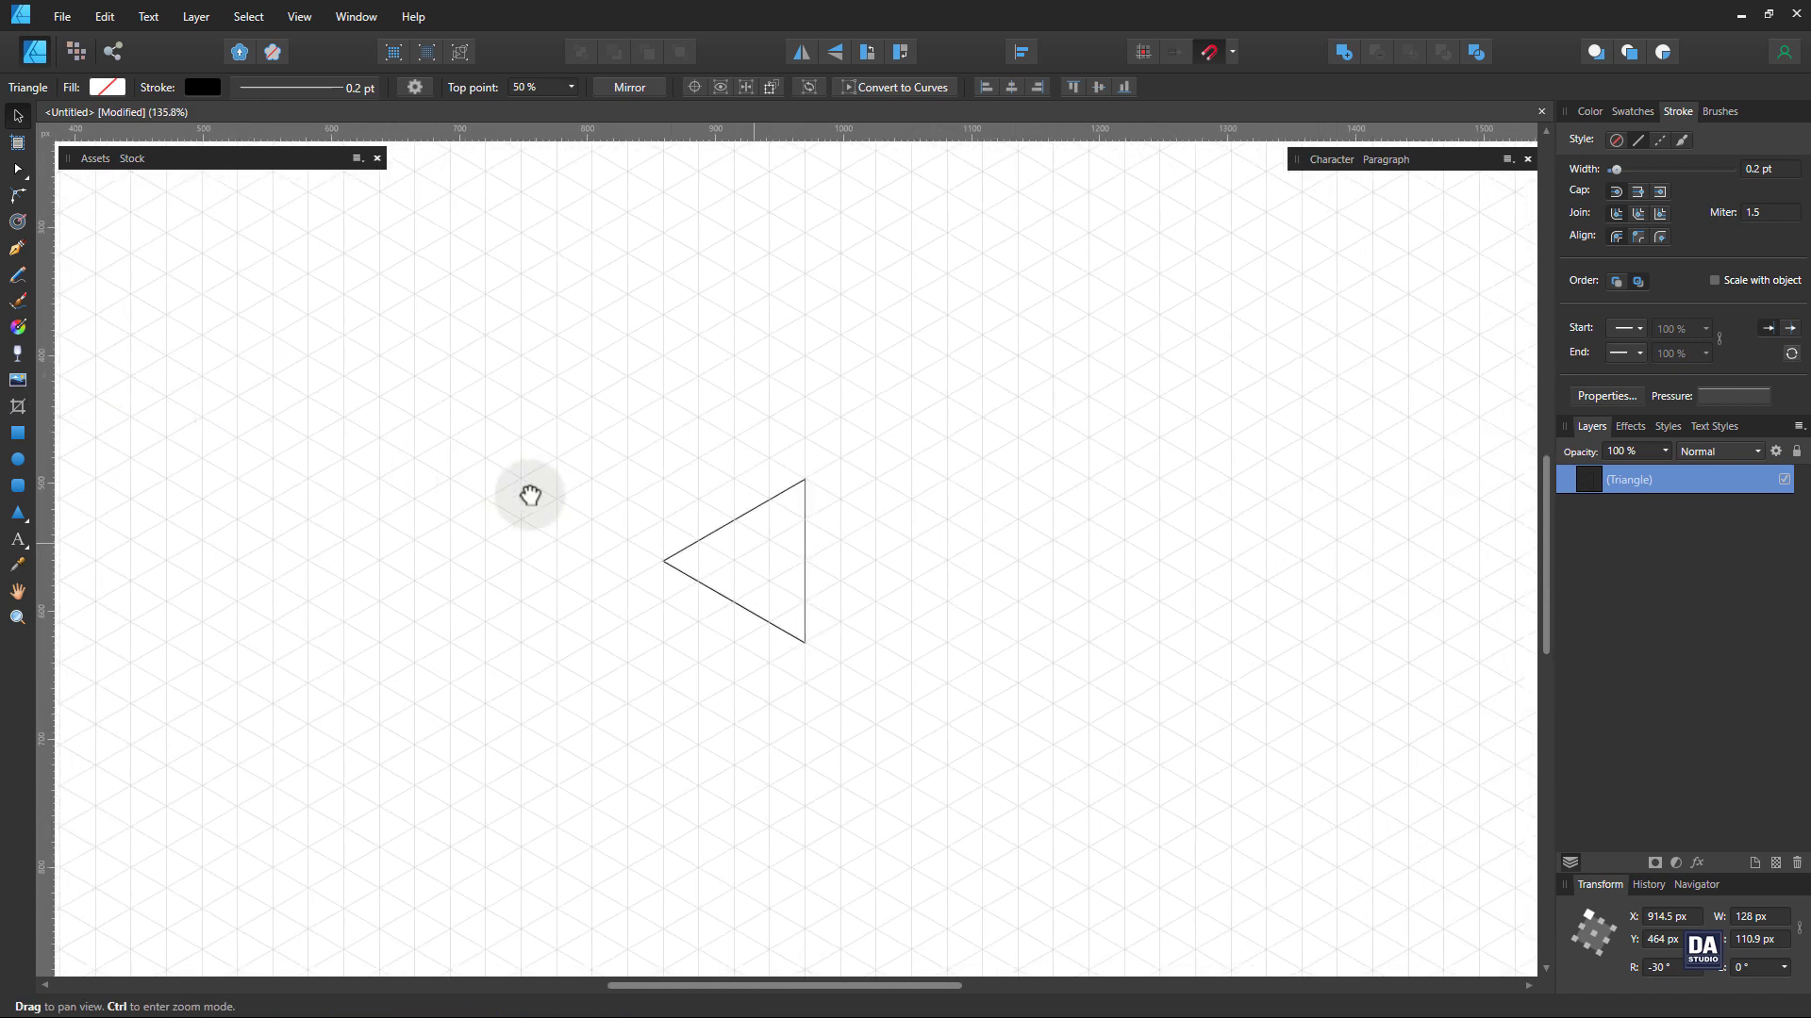
pyautogui.moveTo(525, 493); pyautogui.dragTo(567, 486)
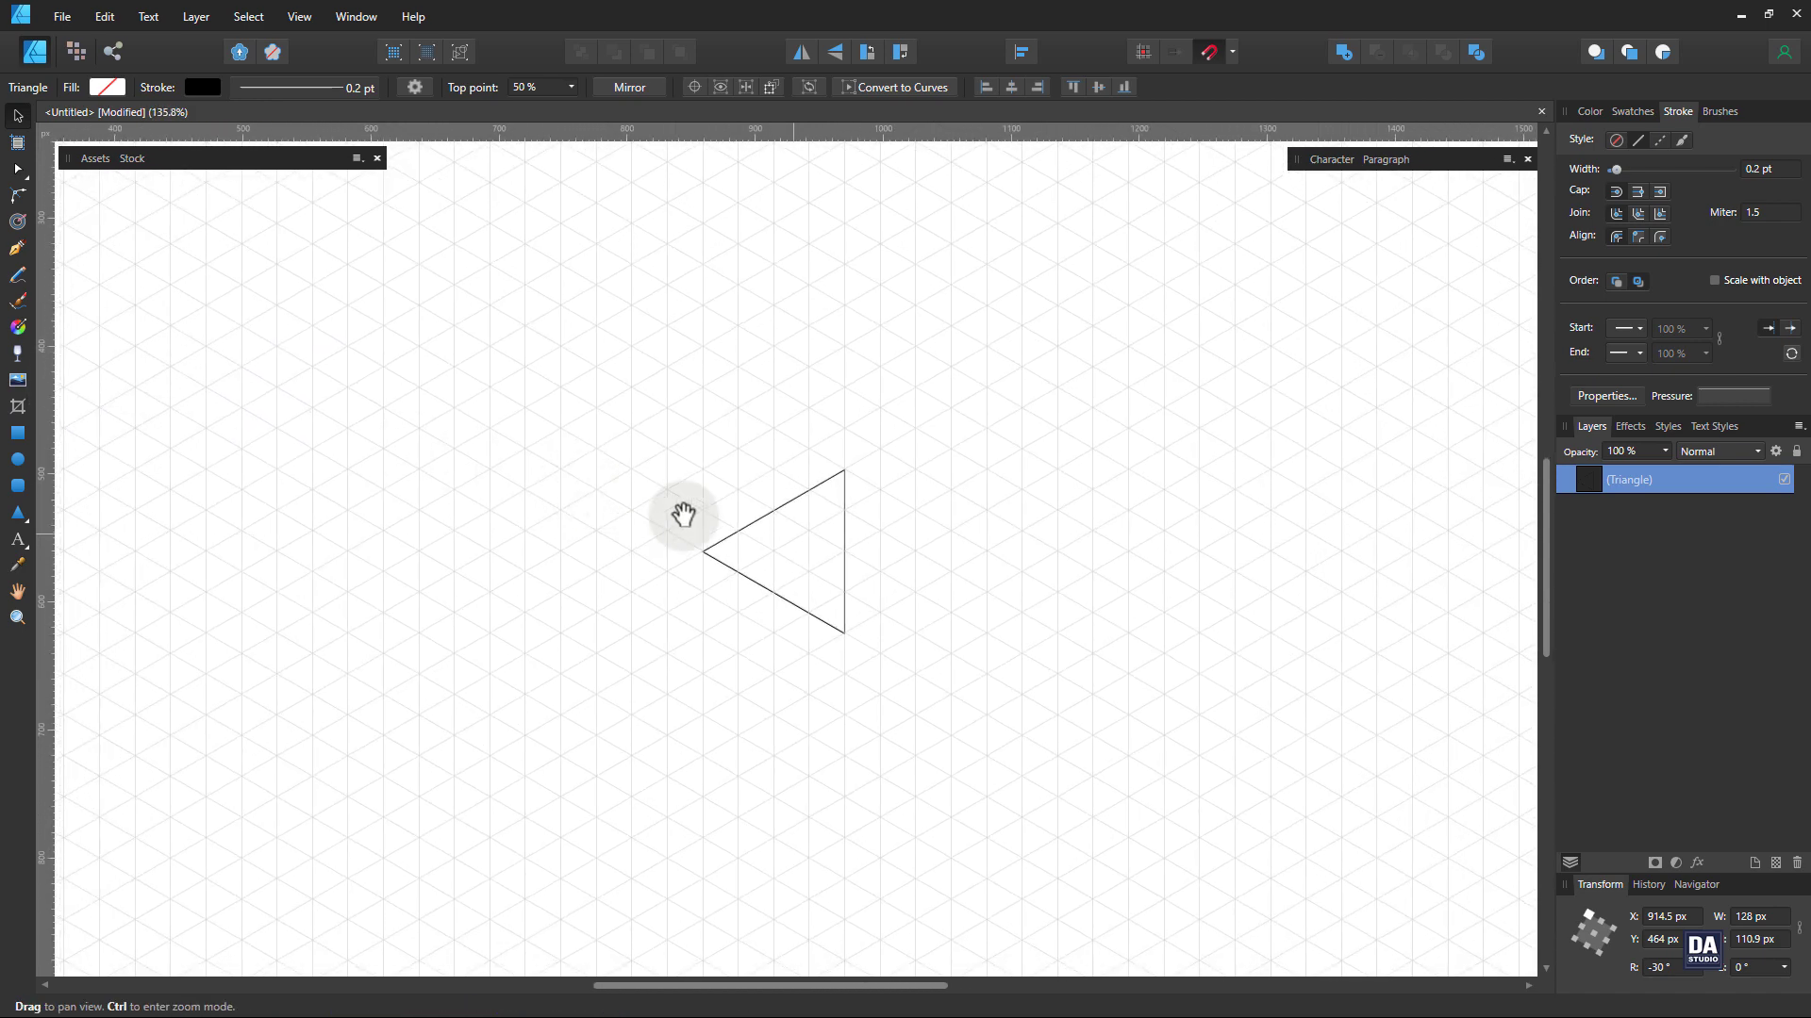
pyautogui.moveTo(798, 547); pyautogui.dragTo(803, 534)
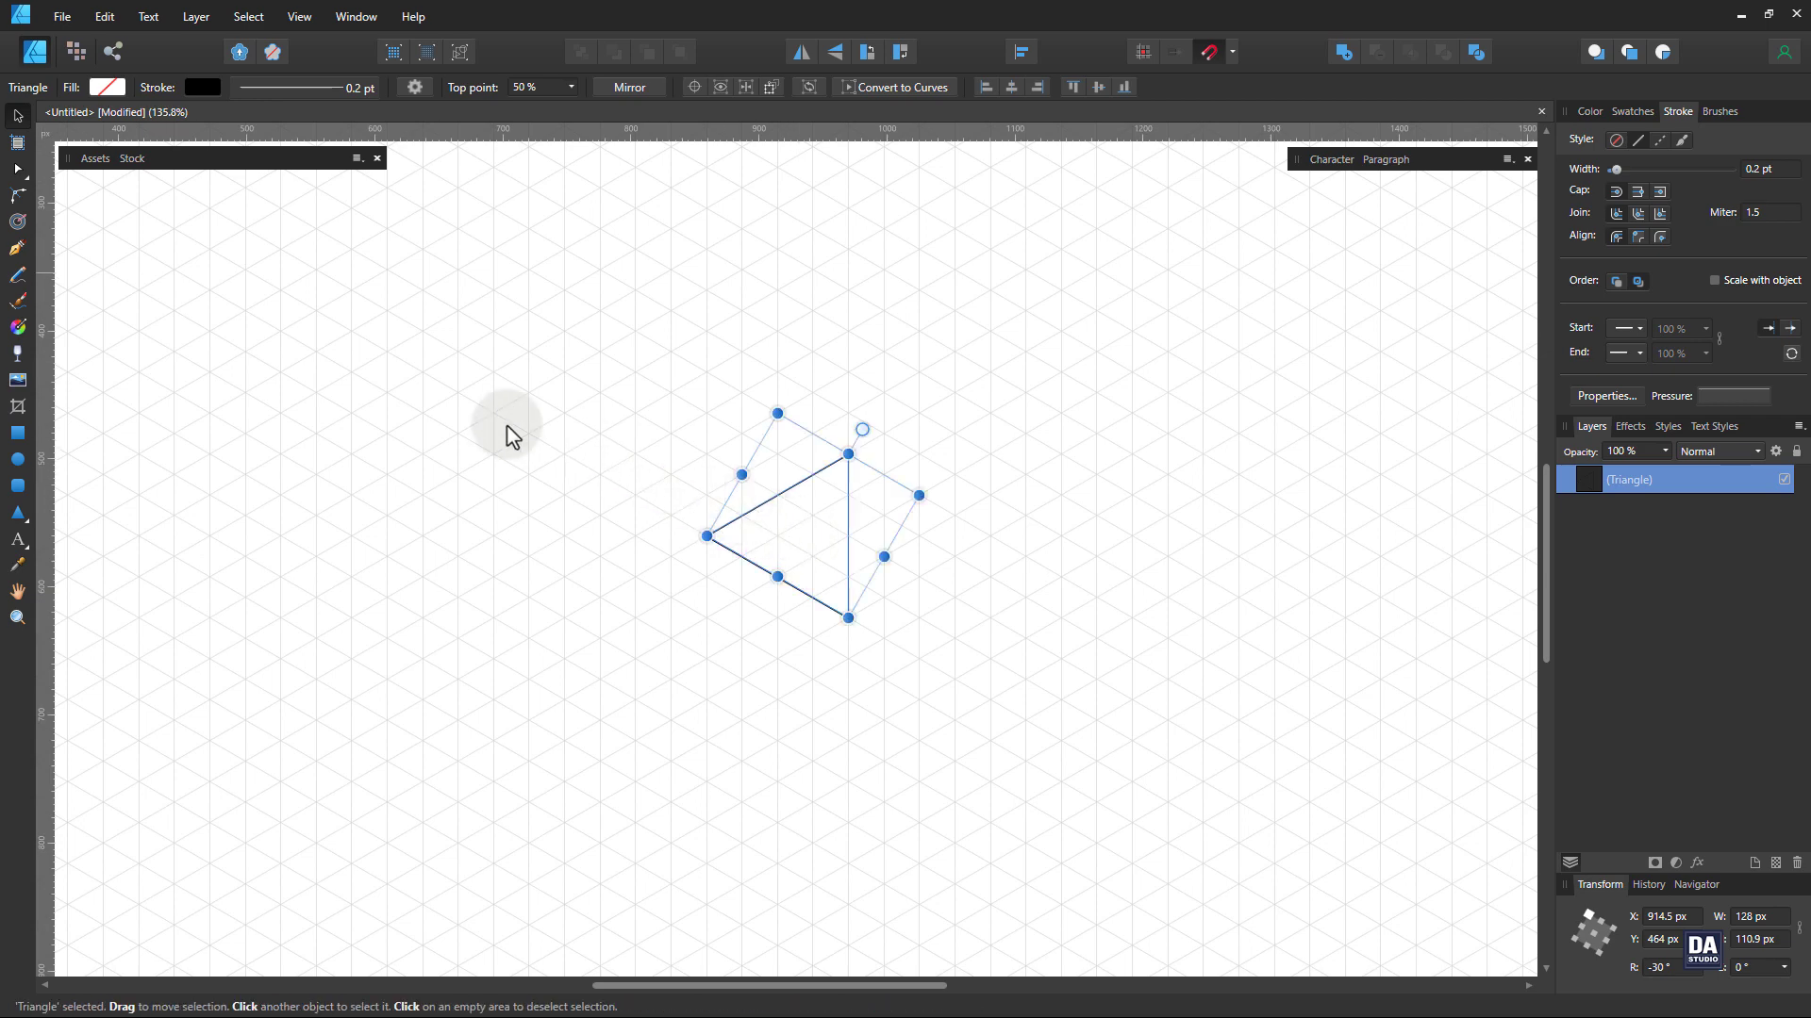
pyautogui.click(18, 249)
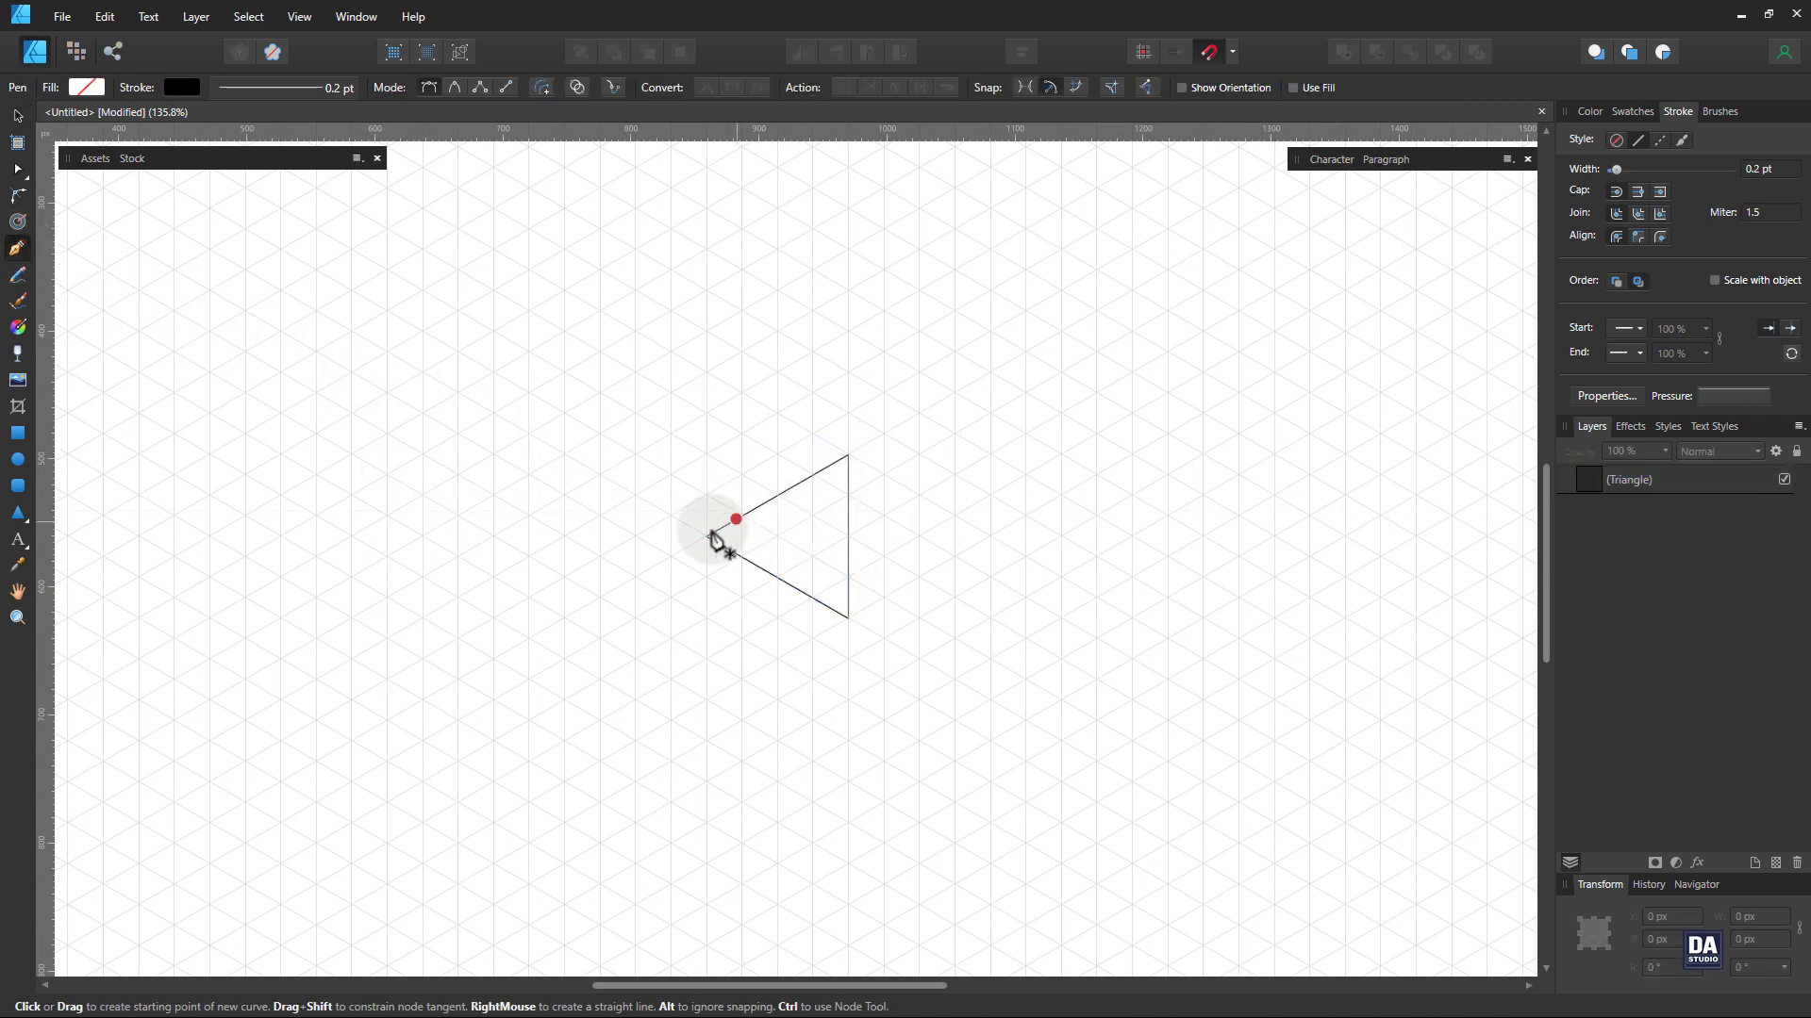
pyautogui.click(636, 577)
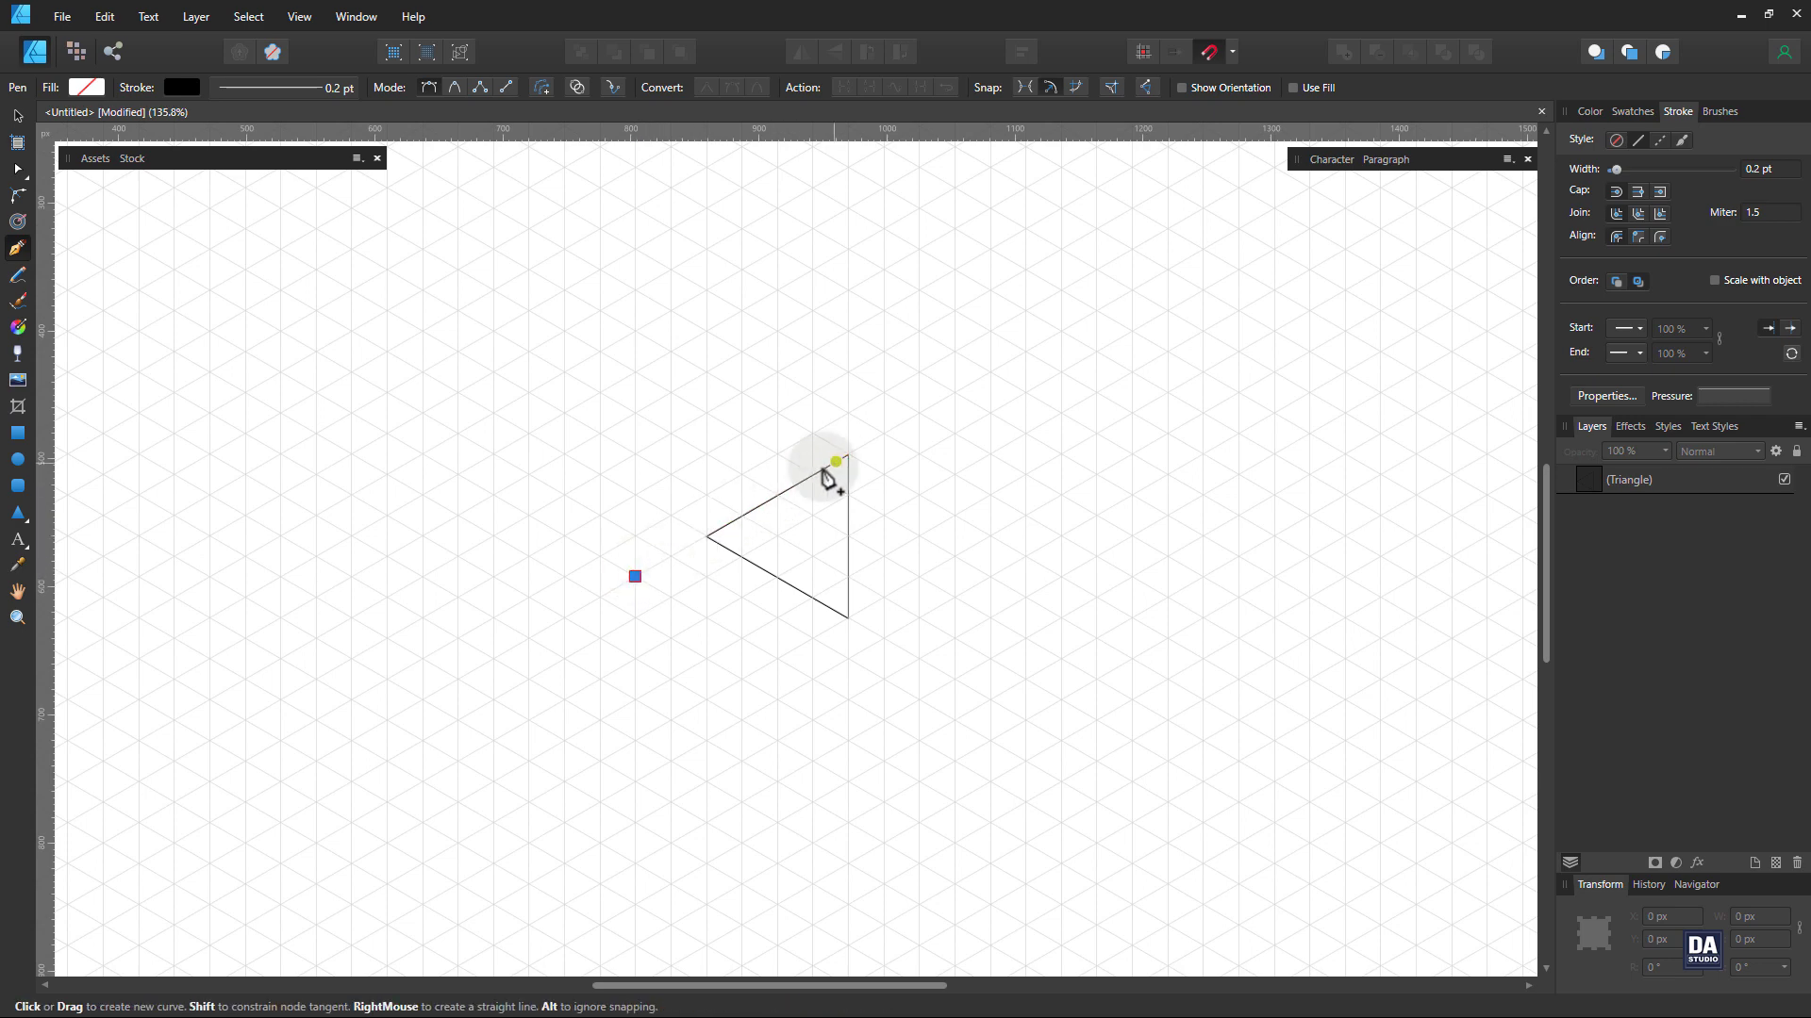
pyautogui.click(848, 453)
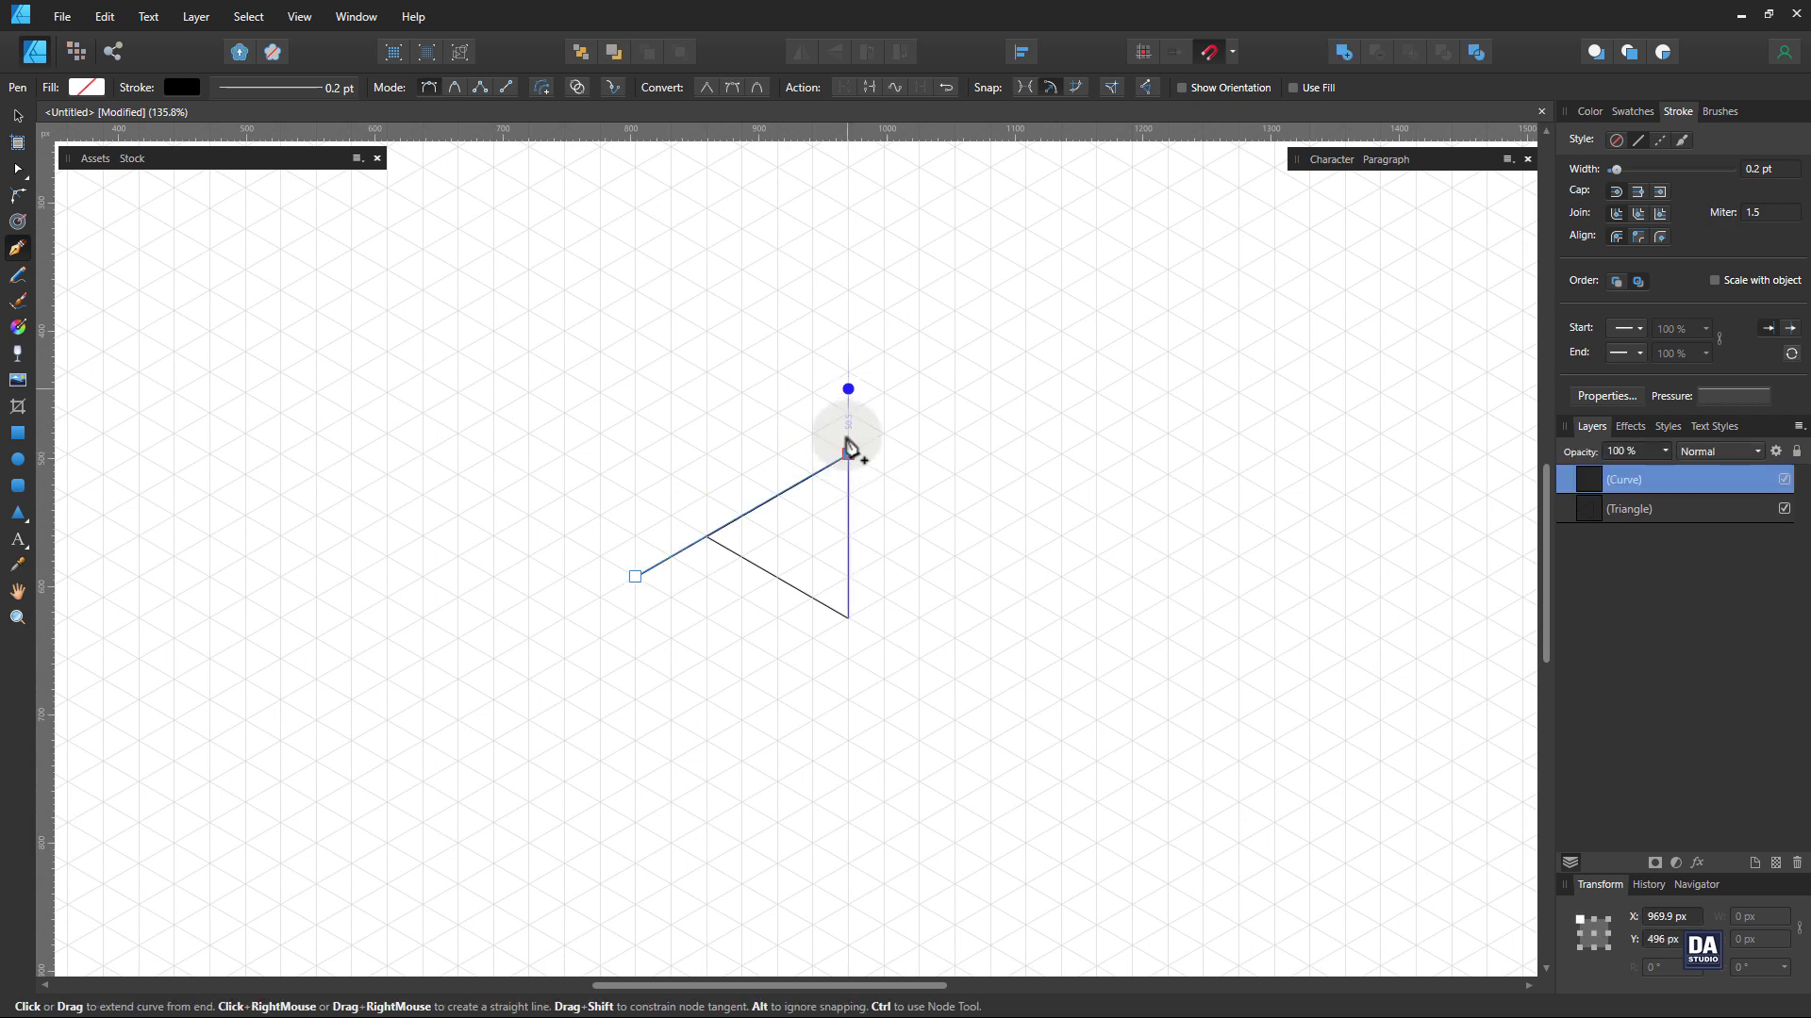
pyautogui.click(848, 372)
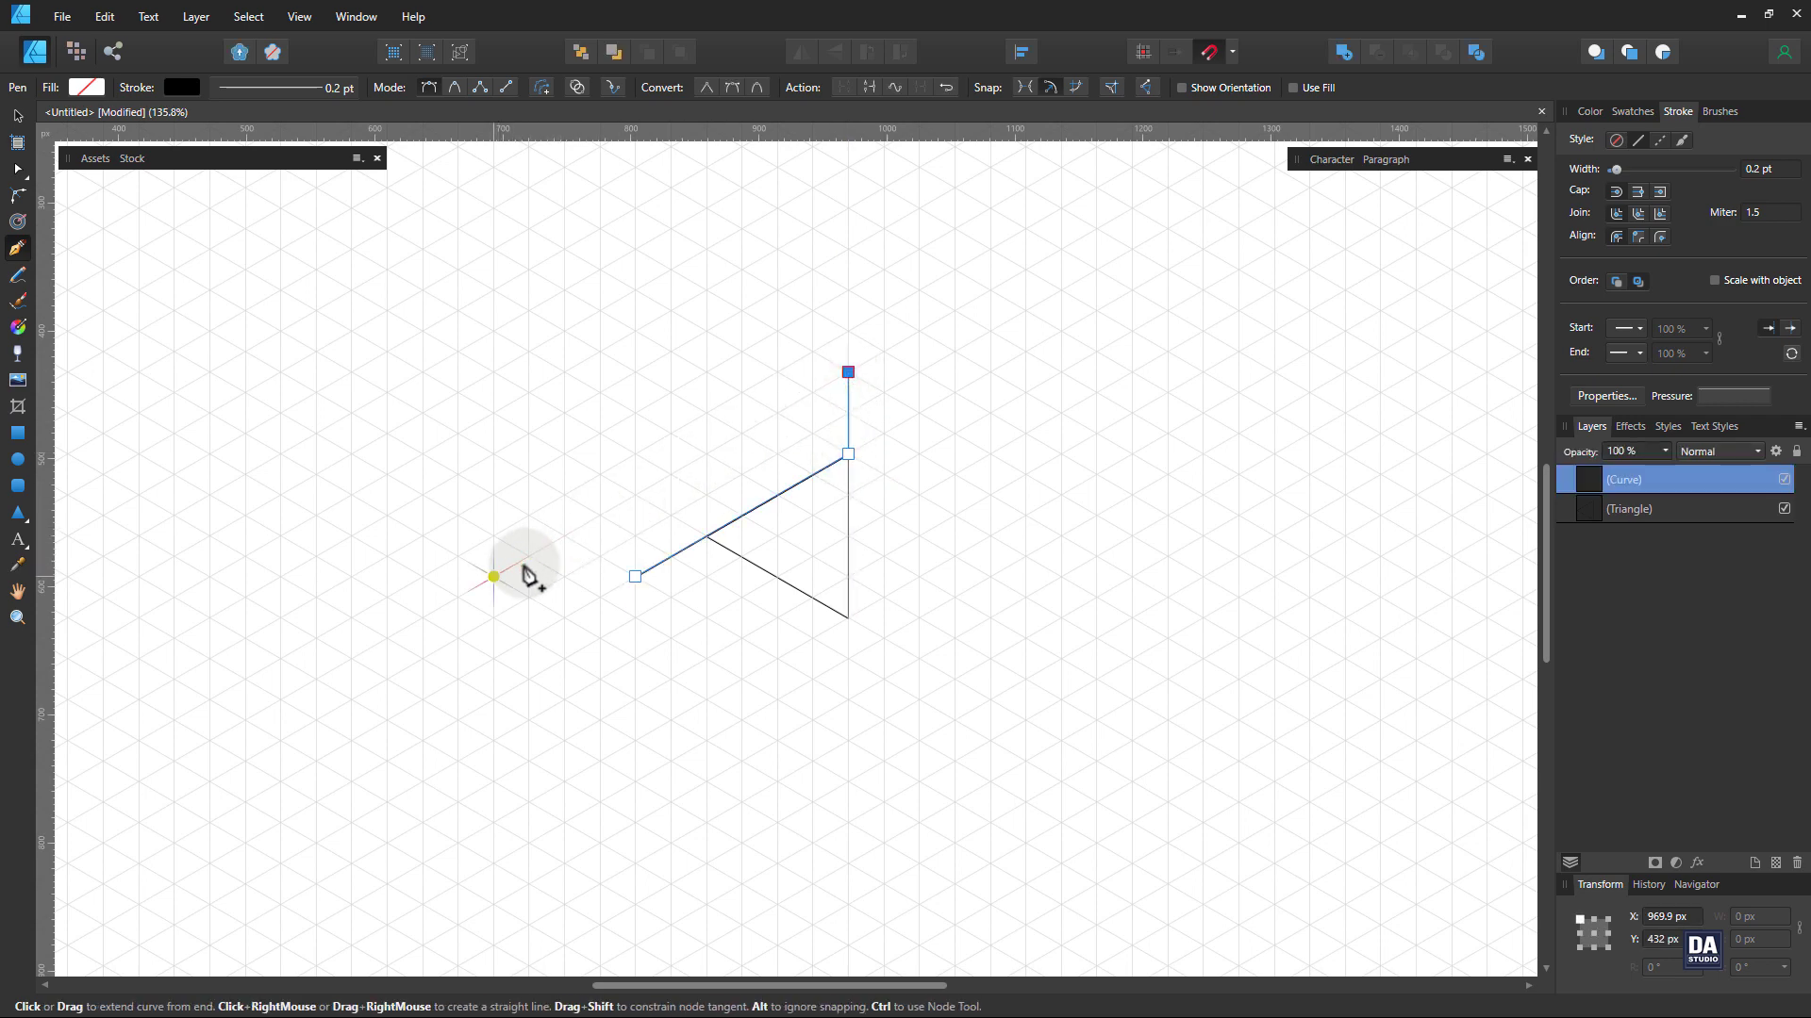
pyautogui.click(493, 576)
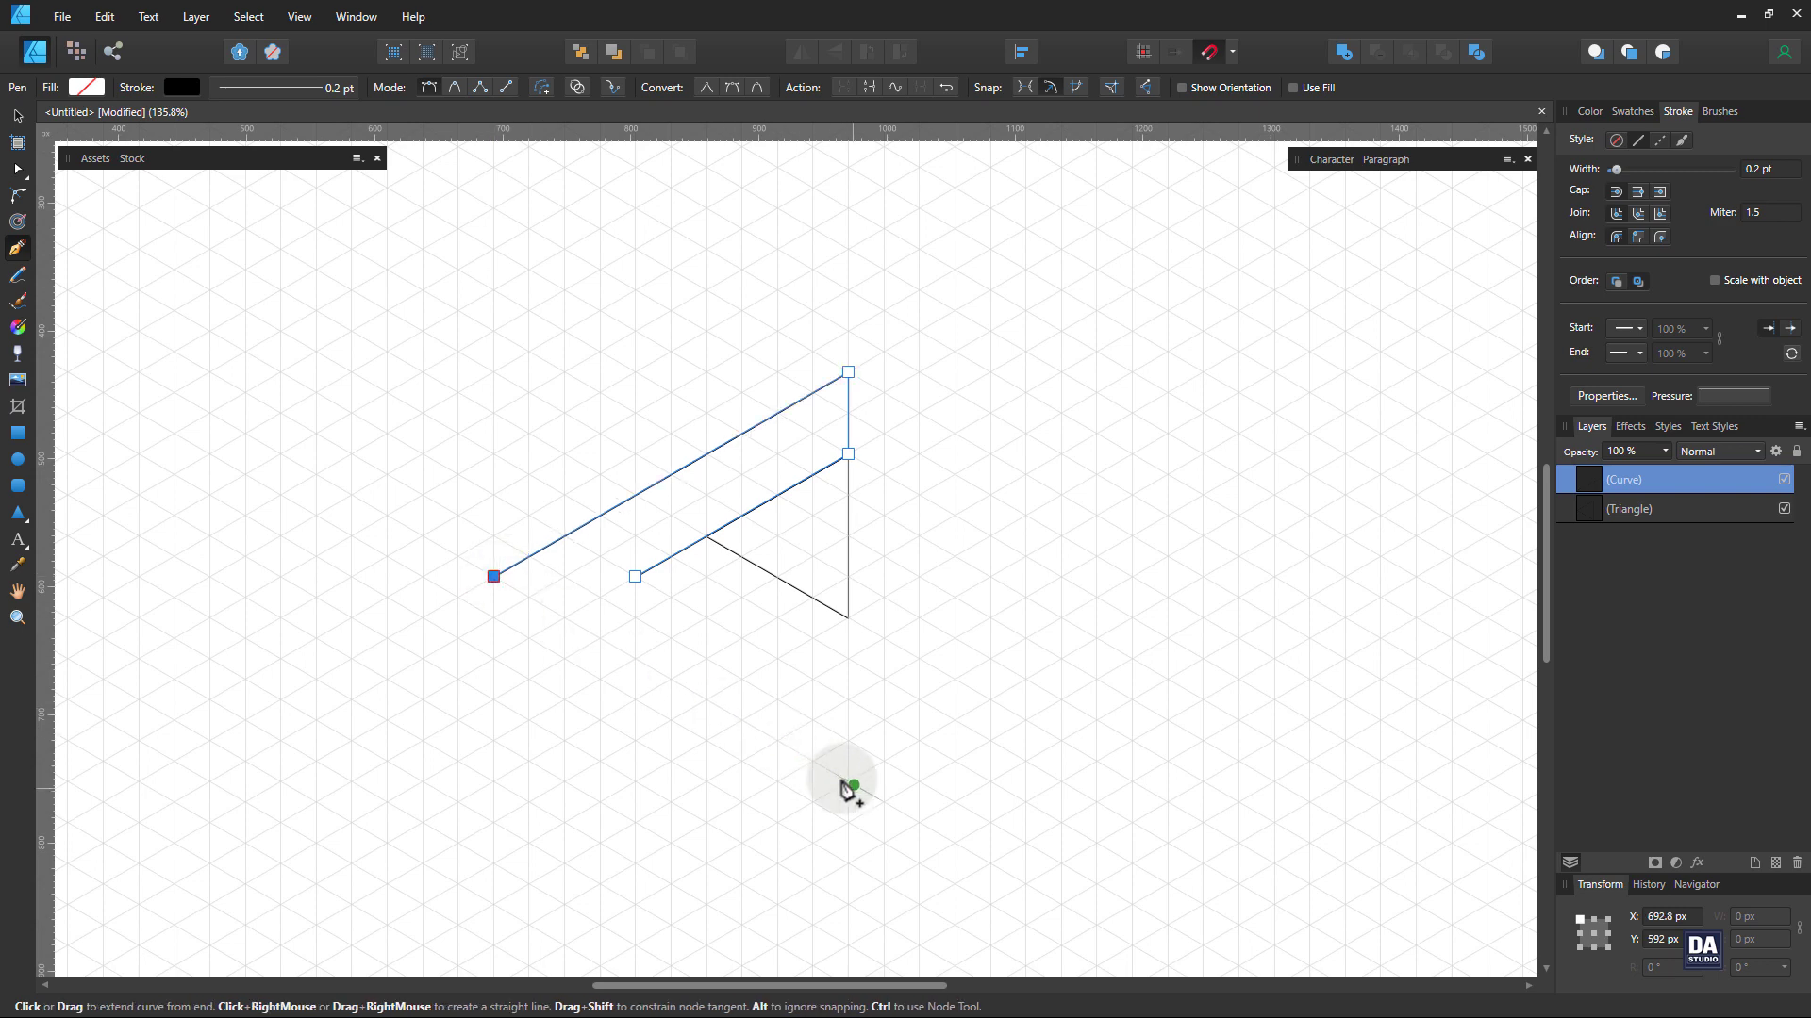
pyautogui.click(918, 822)
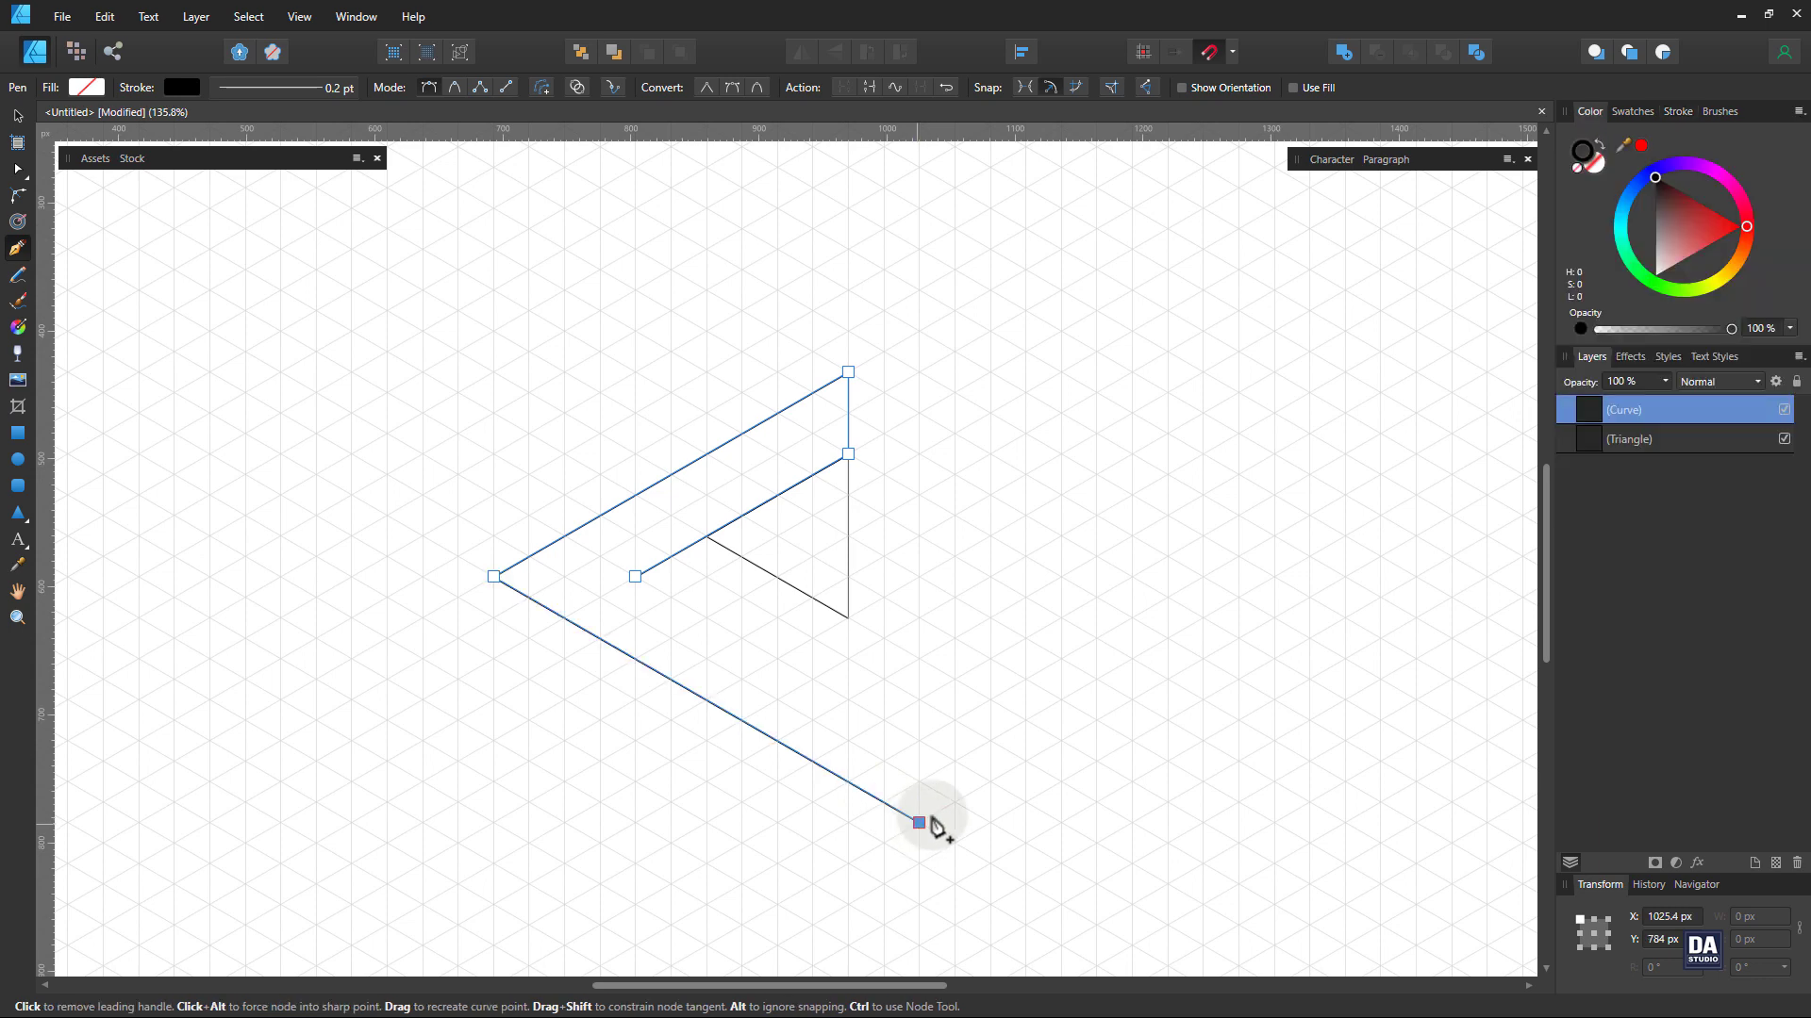
pyautogui.click(991, 782)
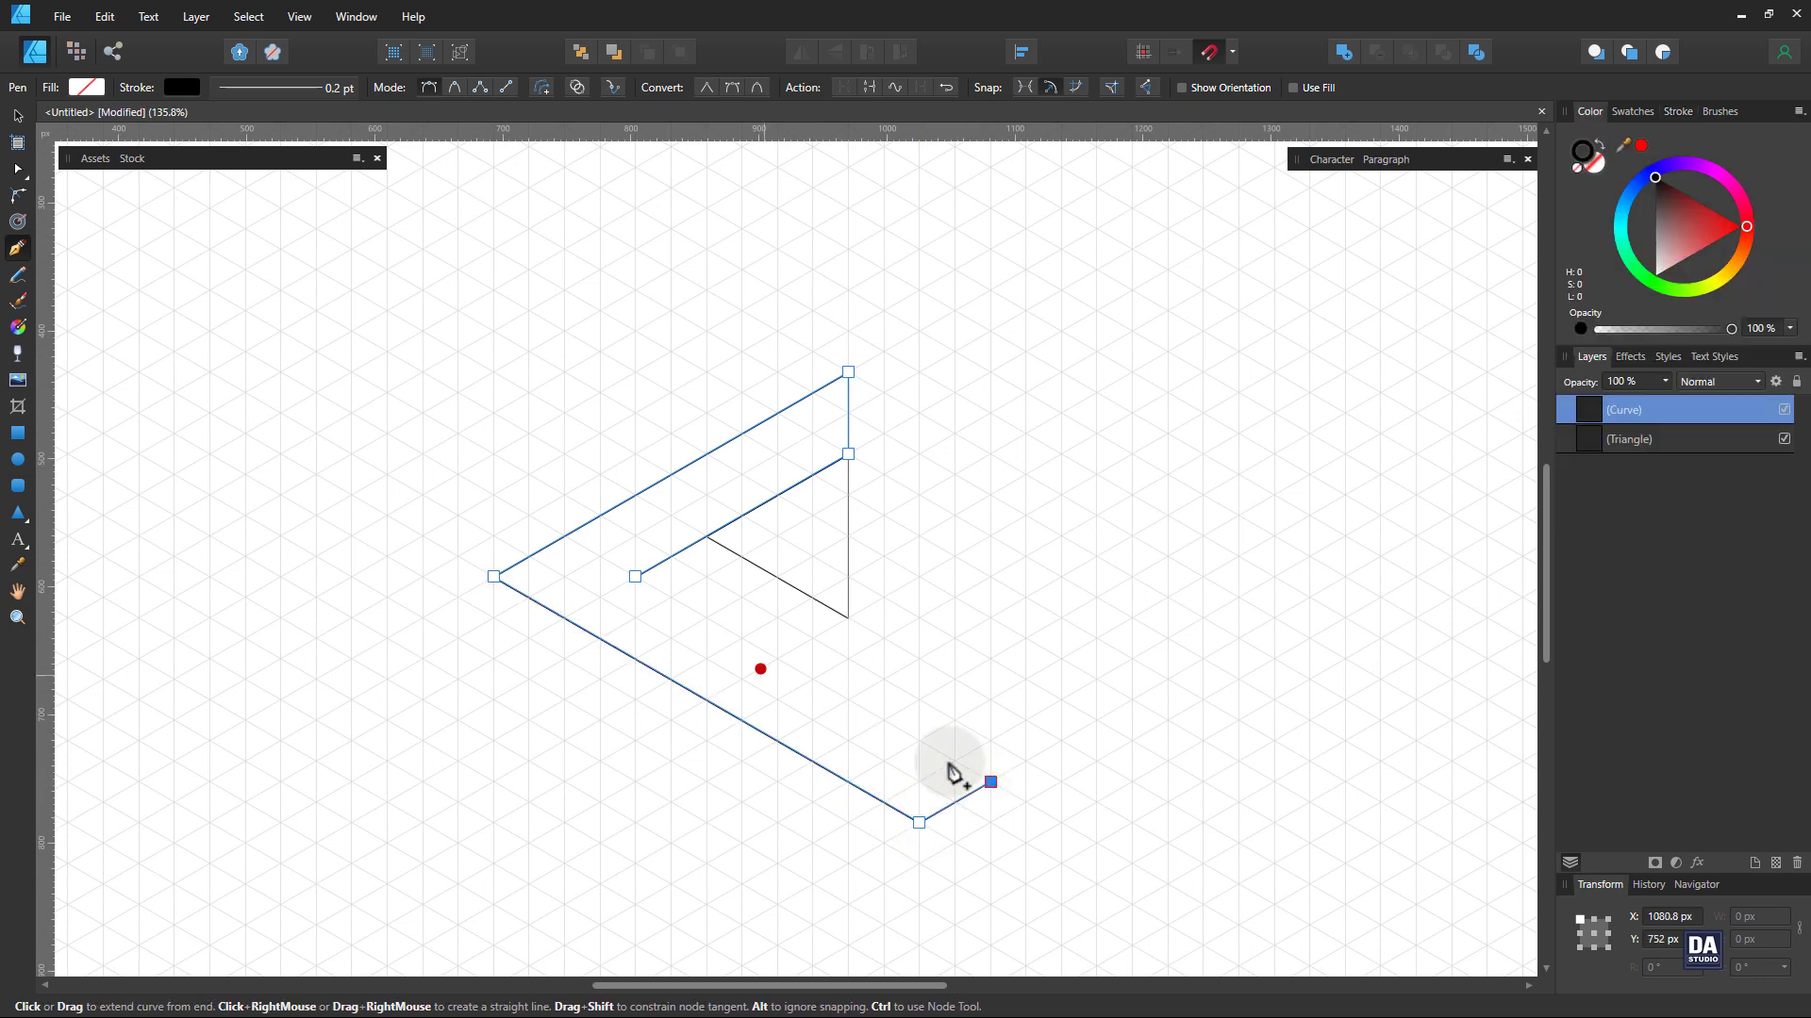
pyautogui.click(636, 577)
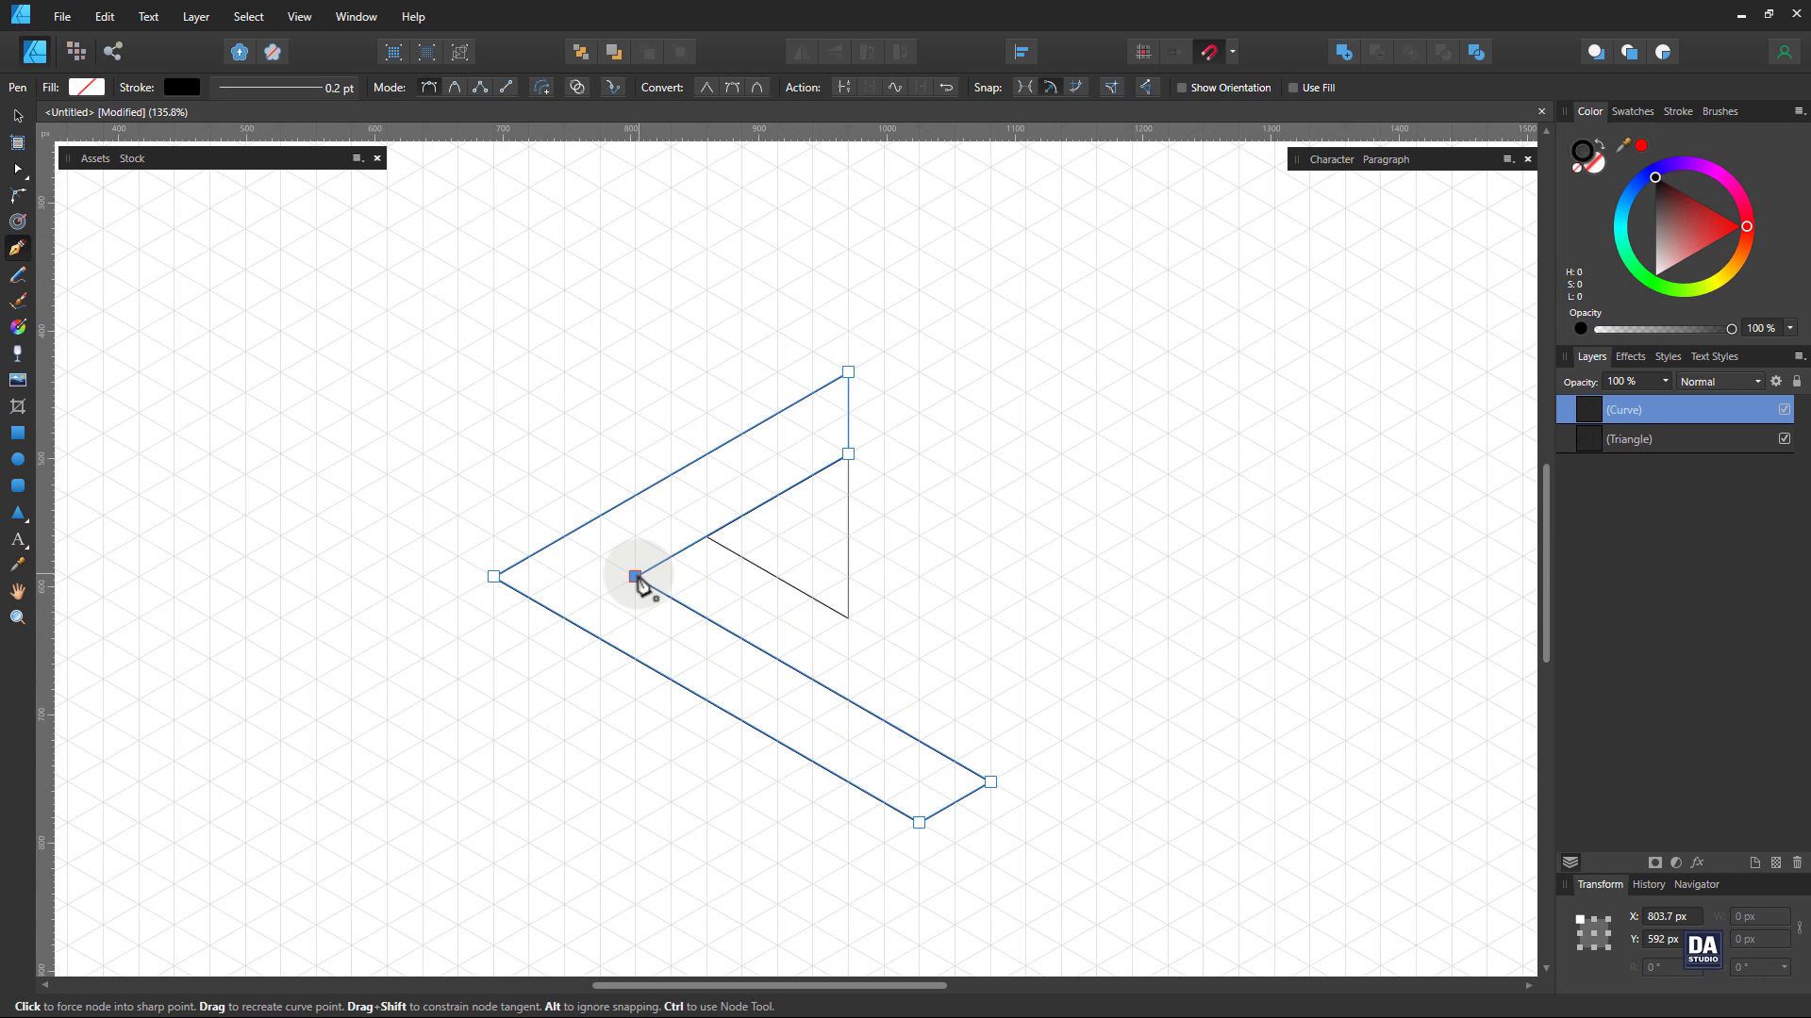
# Set the stroke of the V-shaped outline to red
pyautogui.click(17, 115)
pyautogui.click(1746, 228)
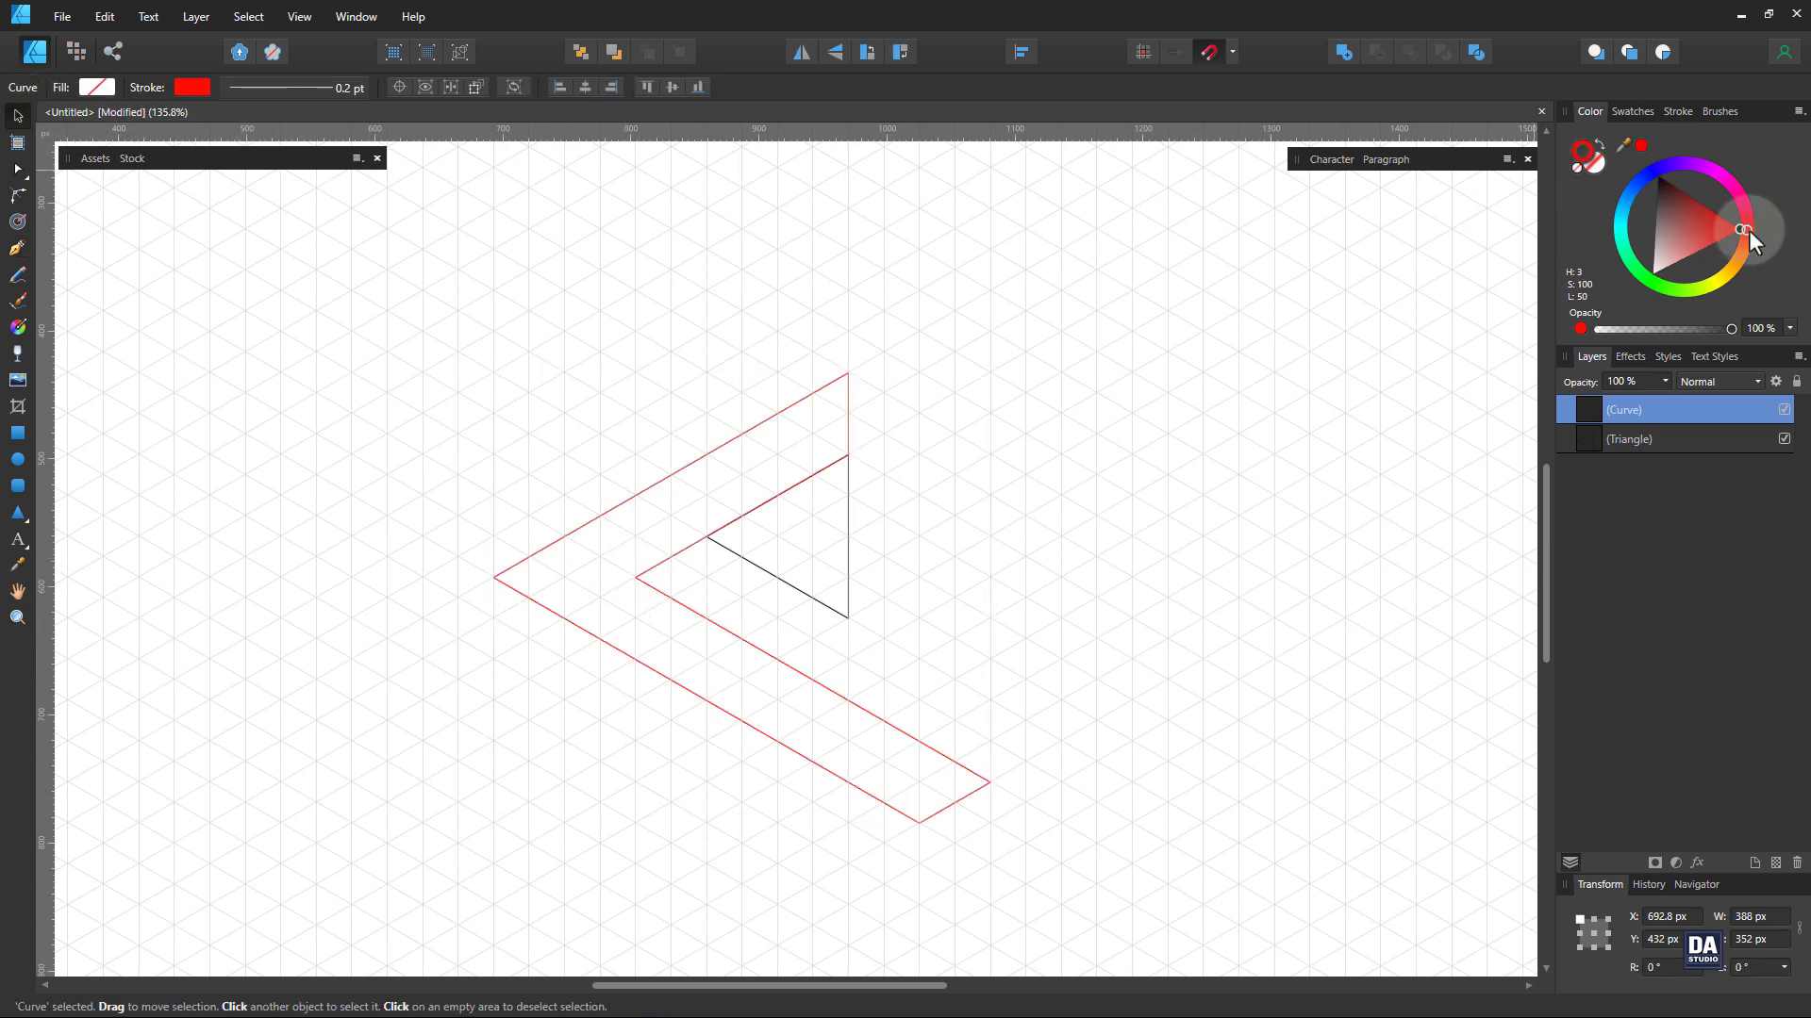
# Duplicate the red outline, rotate the copy to 120° around the small triangle, and make its stroke blue
pyautogui.rightClick(1673, 405)
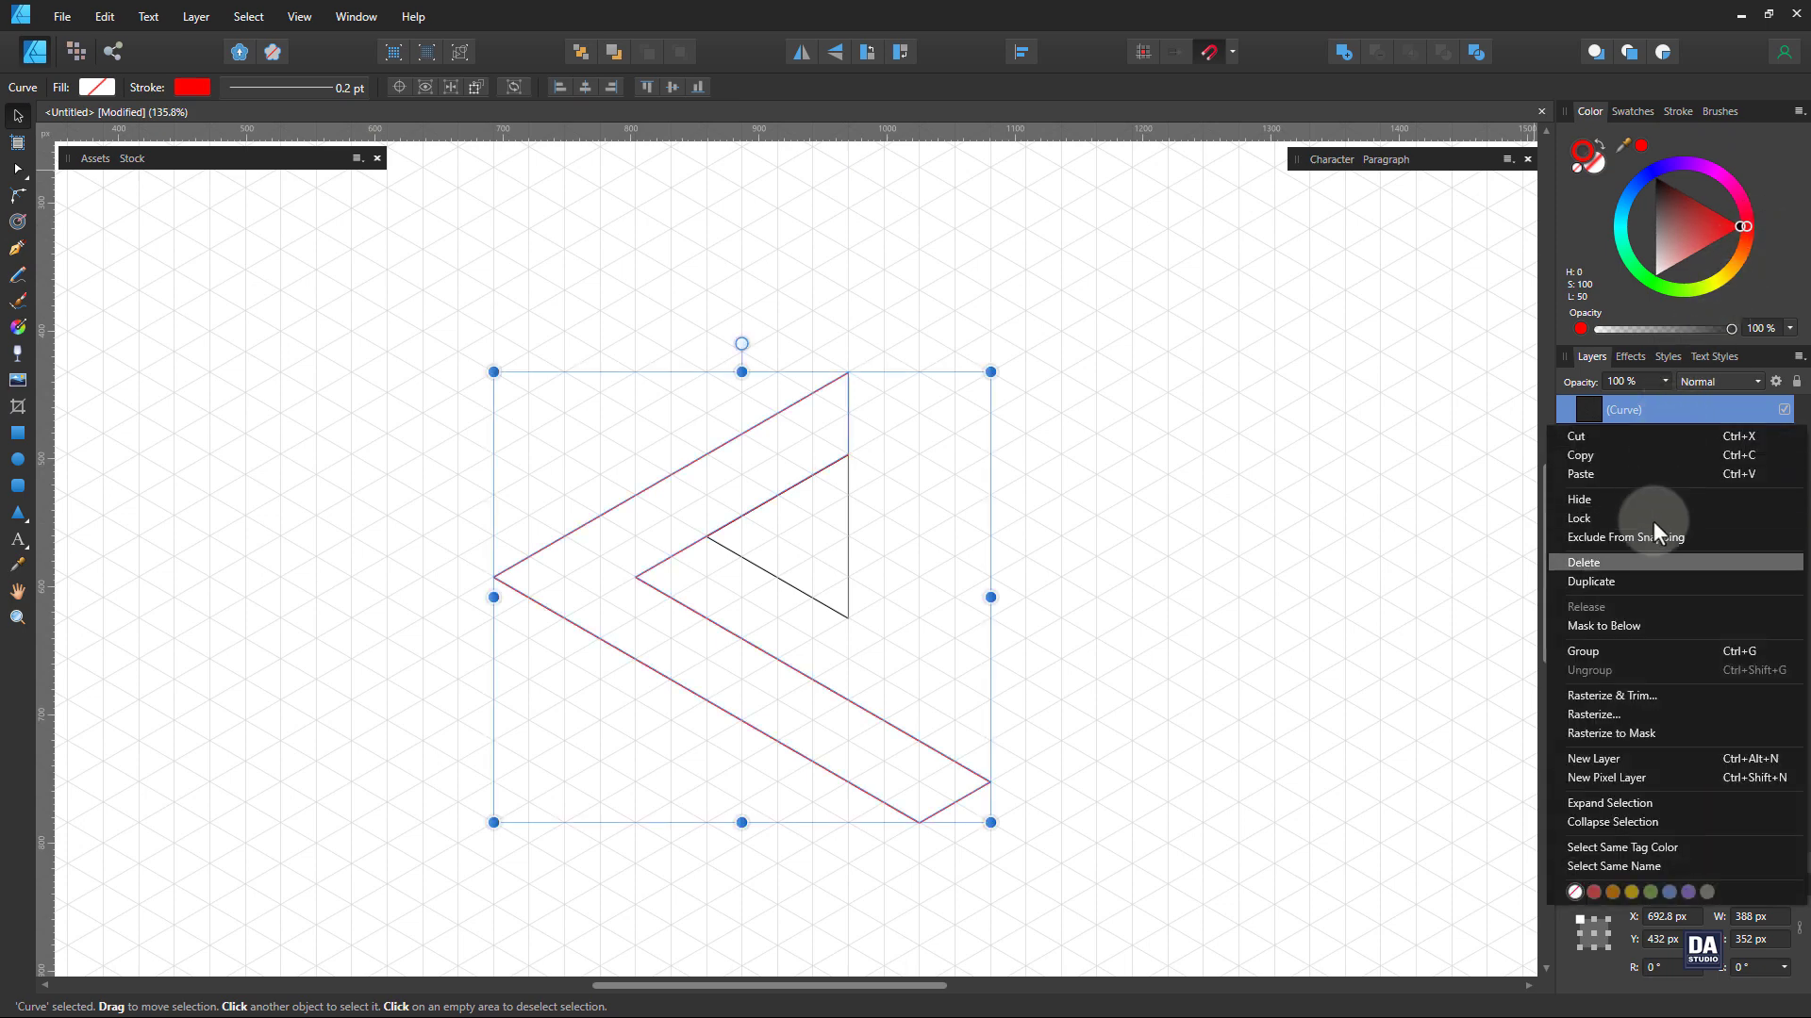
pyautogui.click(1643, 576)
pyautogui.moveTo(742, 340)
pyautogui.mouseDown()
pyautogui.moveTo(595, 408)
pyautogui.moveTo(664, 644)
pyautogui.moveTo(651, 659)
pyautogui.moveTo(772, 694)
pyautogui.moveTo(765, 663)
pyautogui.mouseUp()
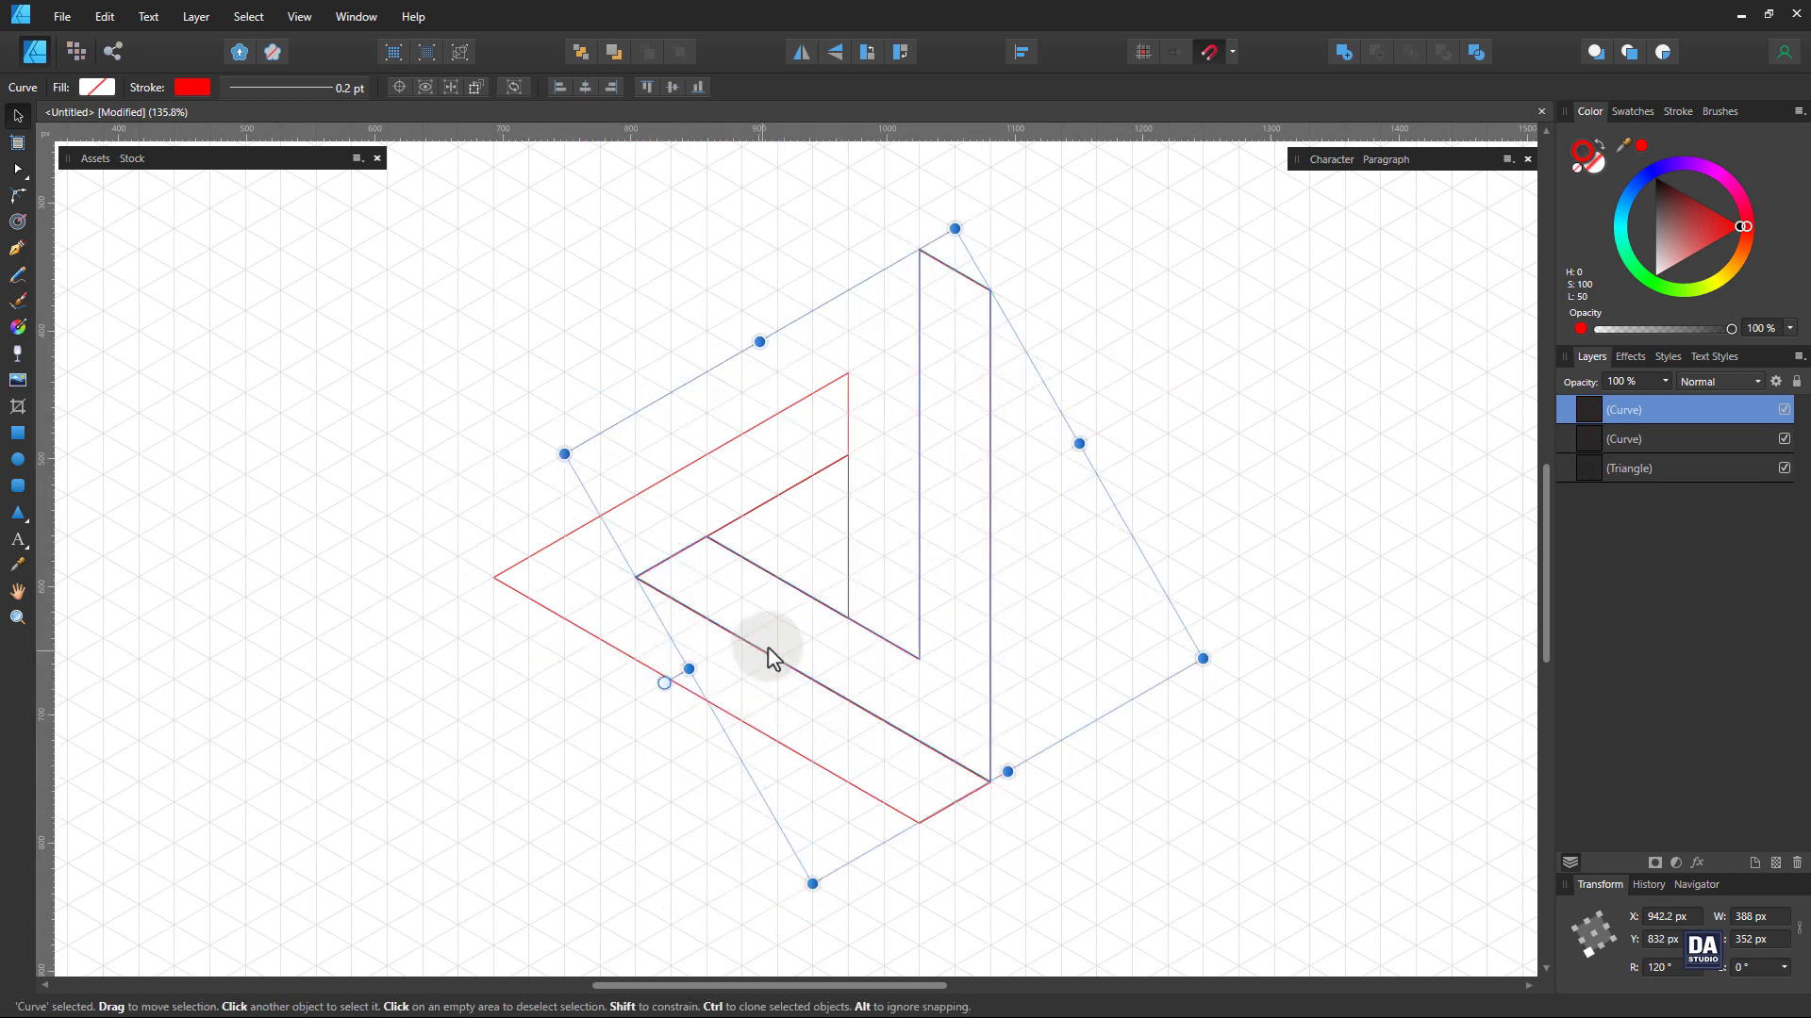
pyautogui.click(1643, 181)
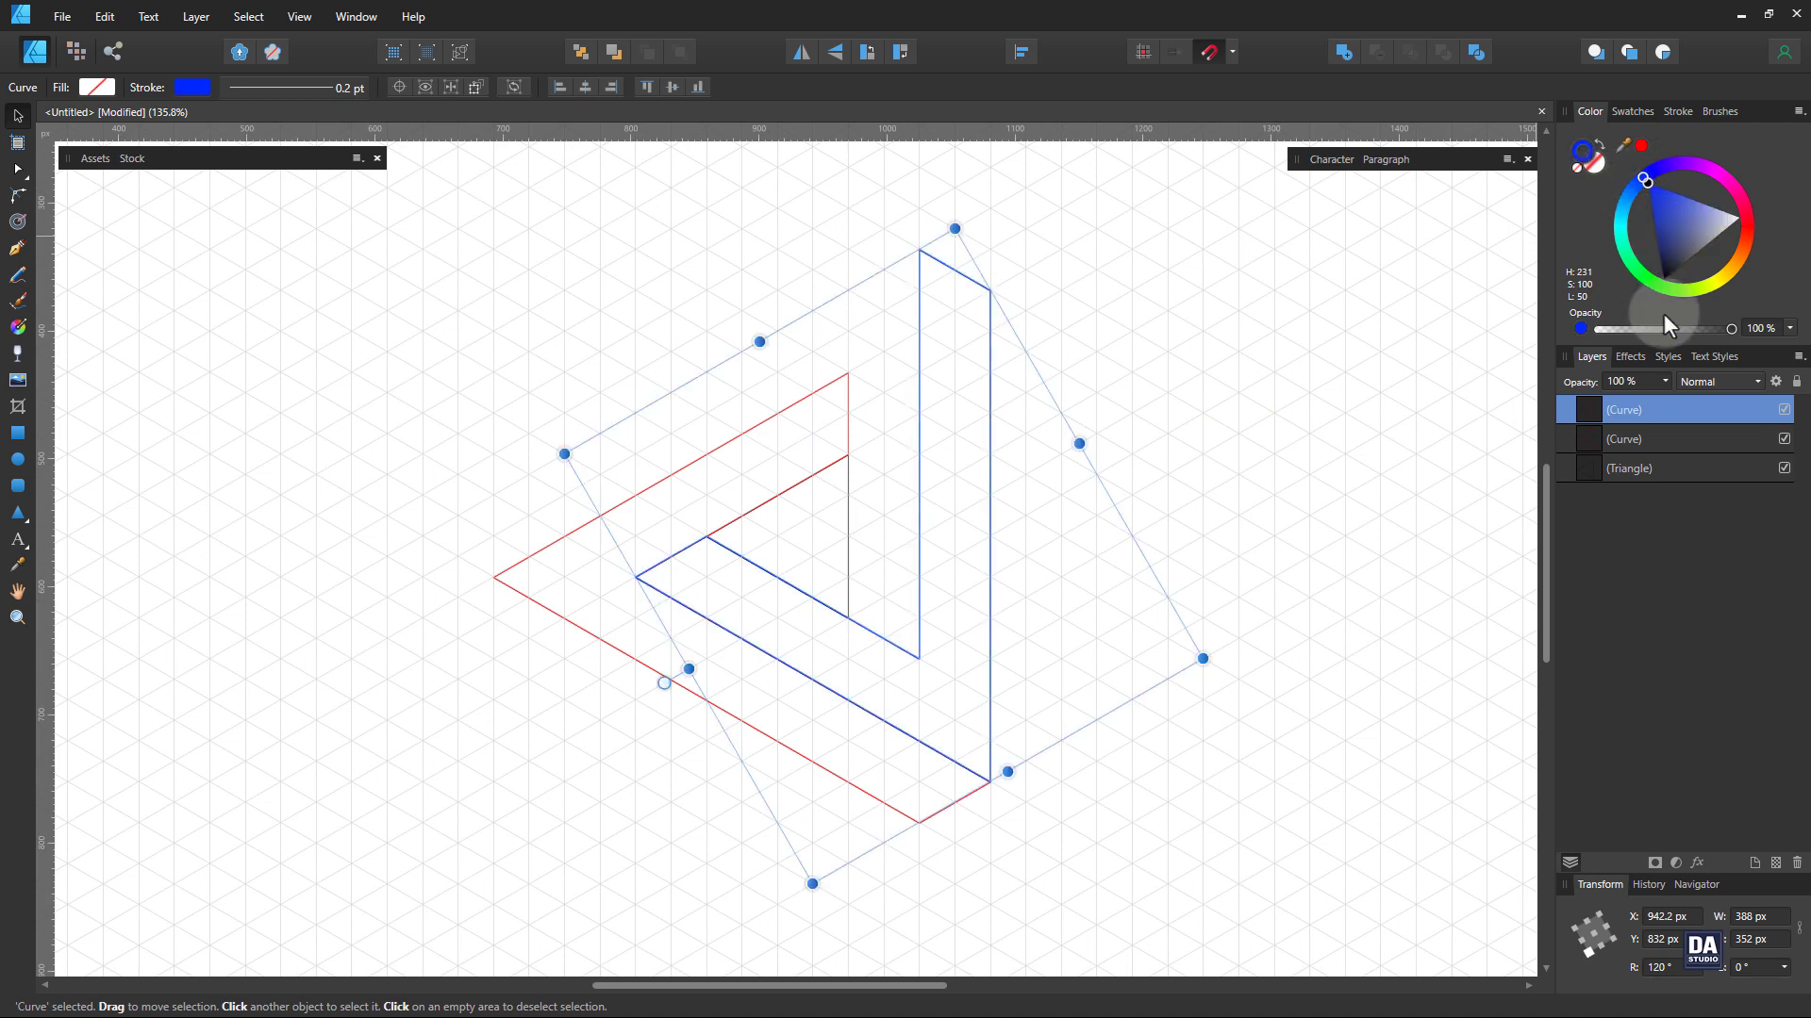
# Duplicate the blue outline with the repeated rotation to -120° and set the new copy's stroke to green
pyautogui.rightClick(1680, 421)
pyautogui.click(1648, 581)
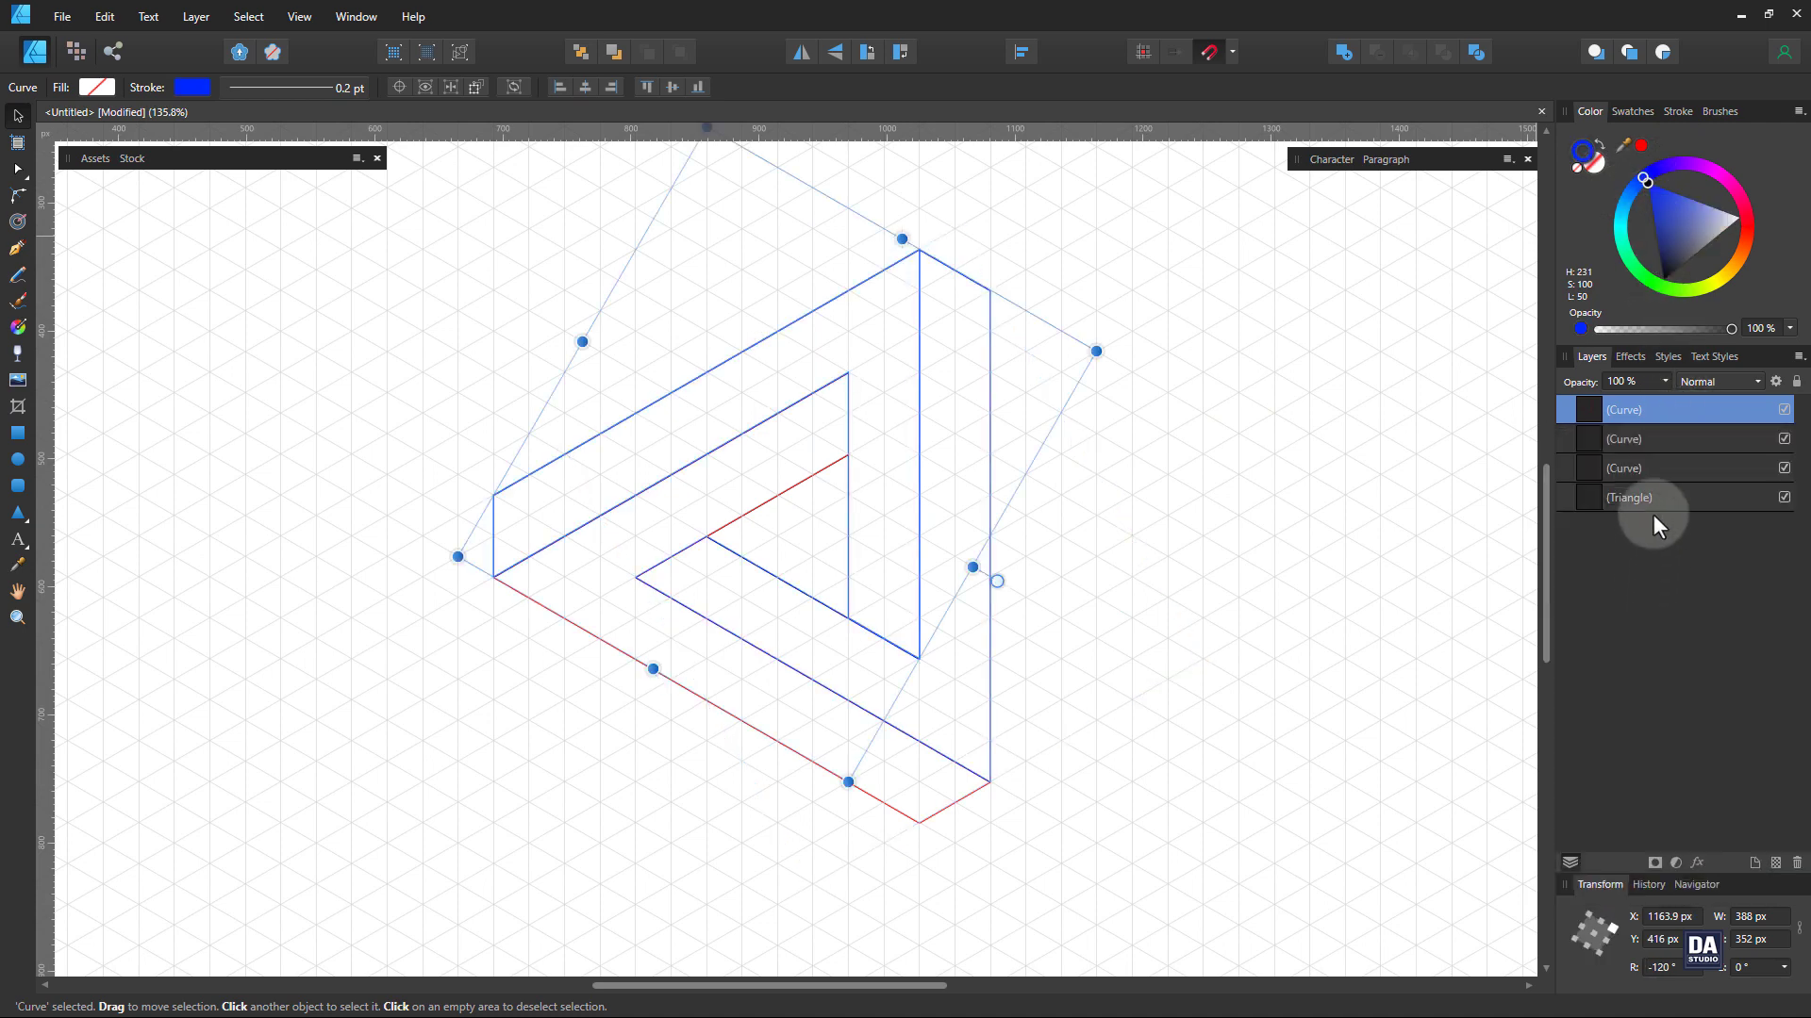
pyautogui.moveTo(1669, 287); pyautogui.dragTo(1654, 286)
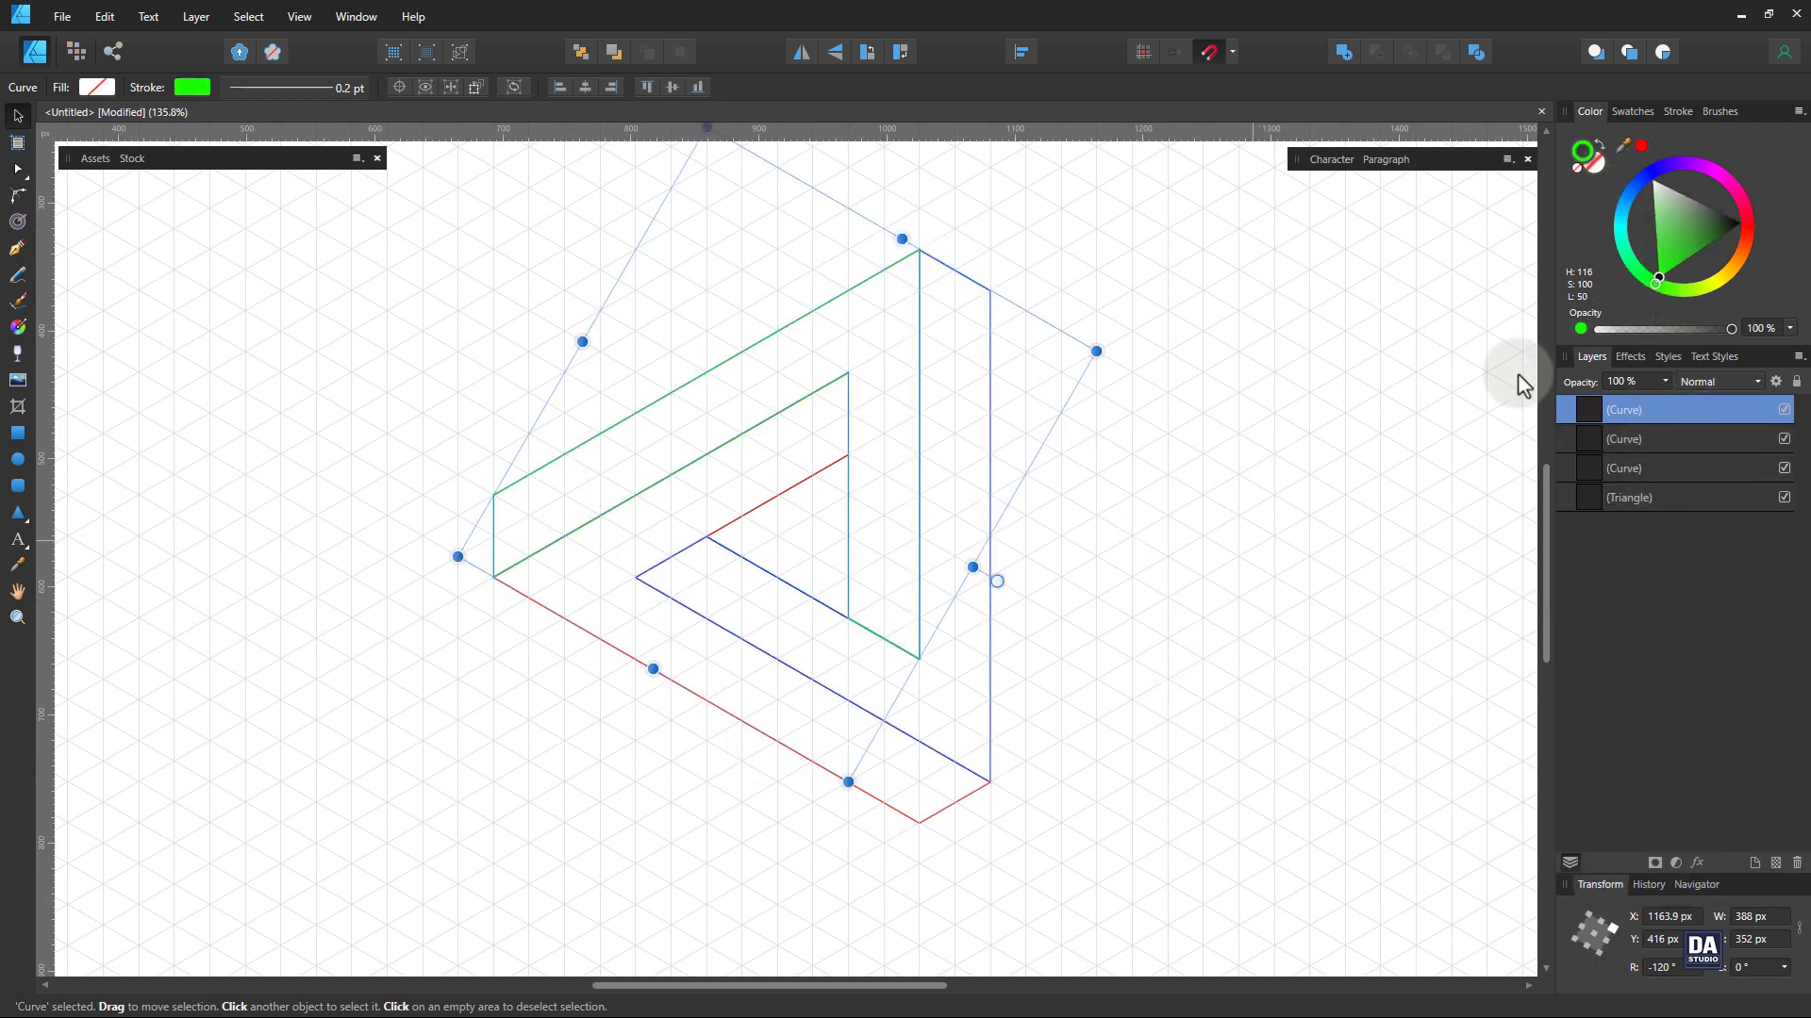
pyautogui.click(1238, 572)
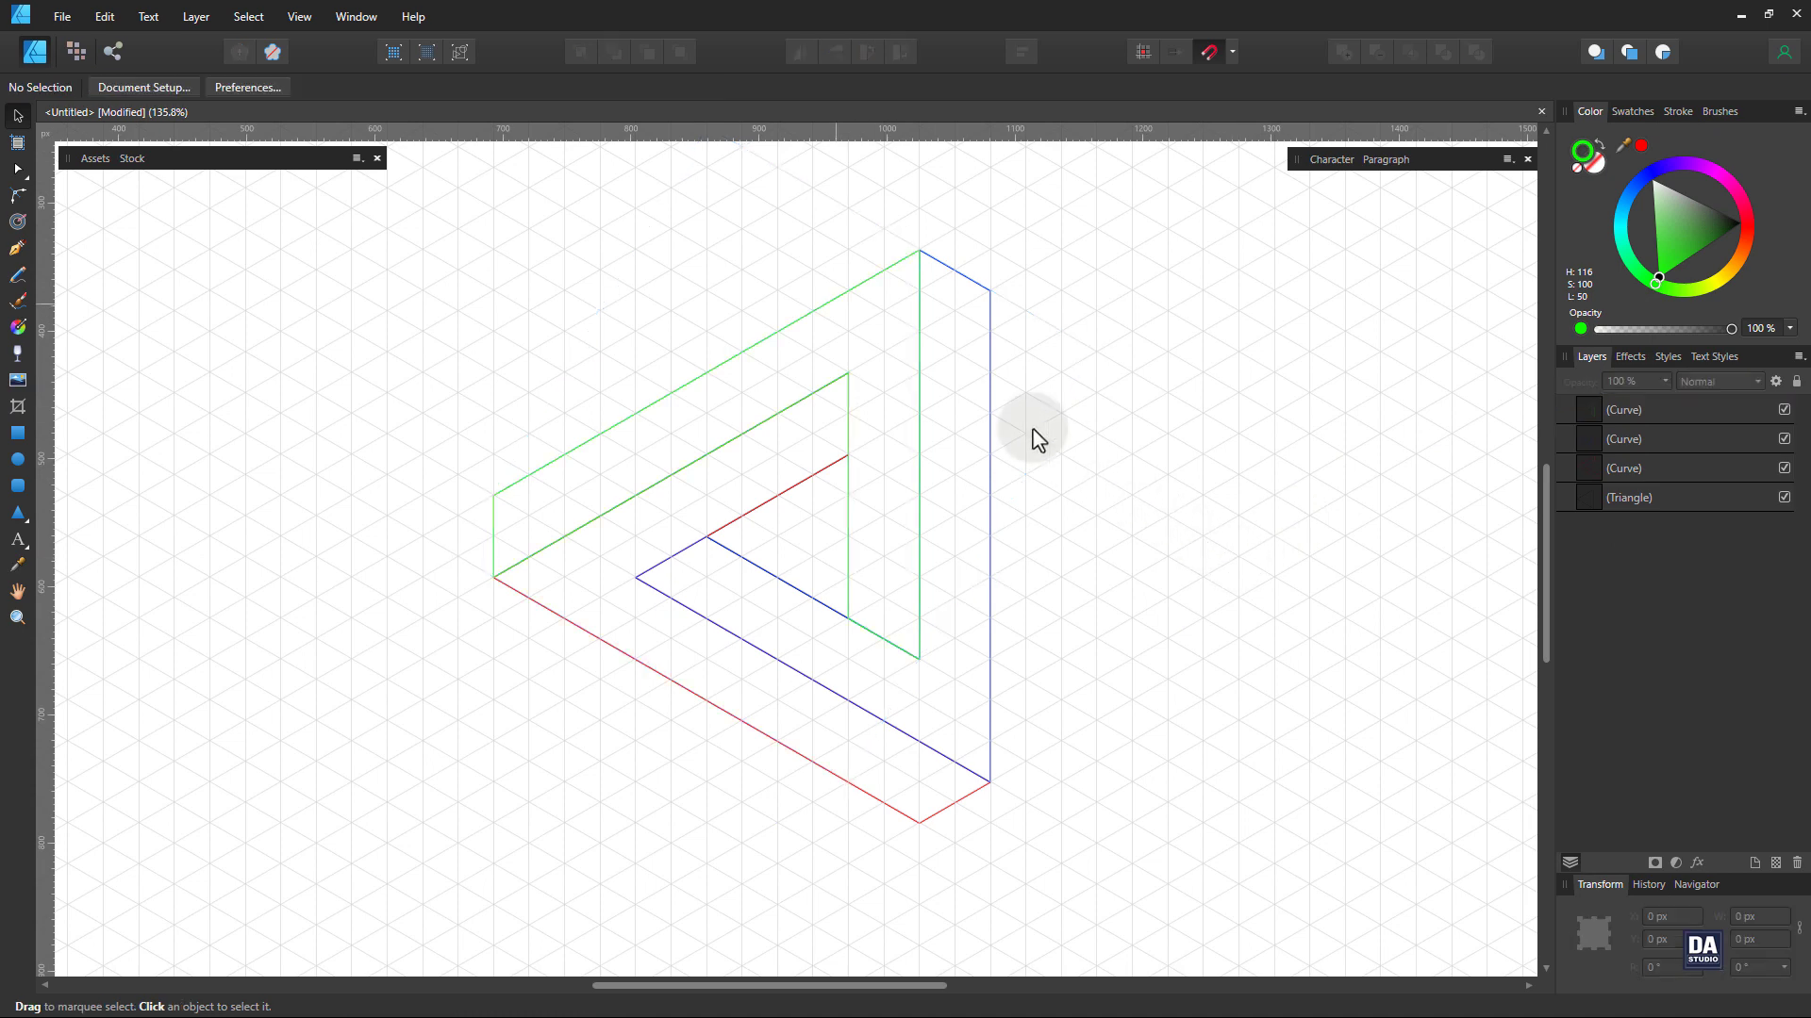
# Turn the green, blue and red stroke colours into fills on the three shapes, and hide the guide triangle
pyautogui.click(833, 300)
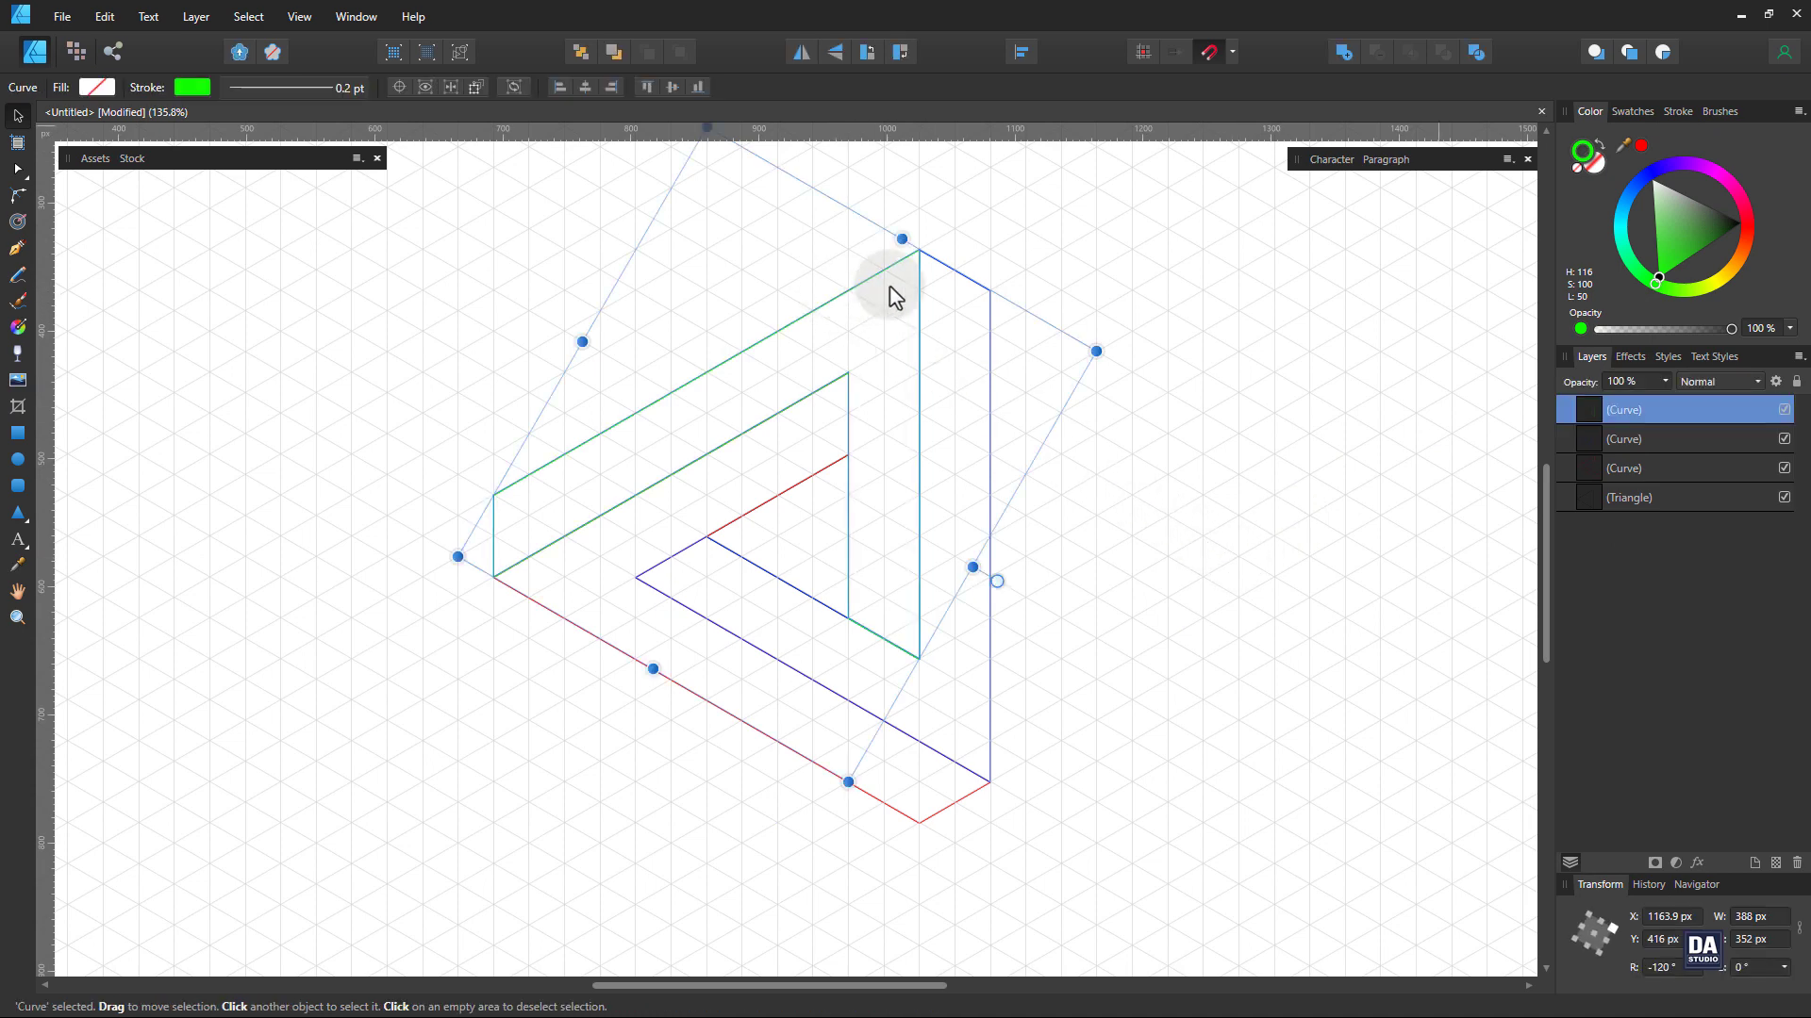
pyautogui.click(1600, 146)
pyautogui.click(989, 400)
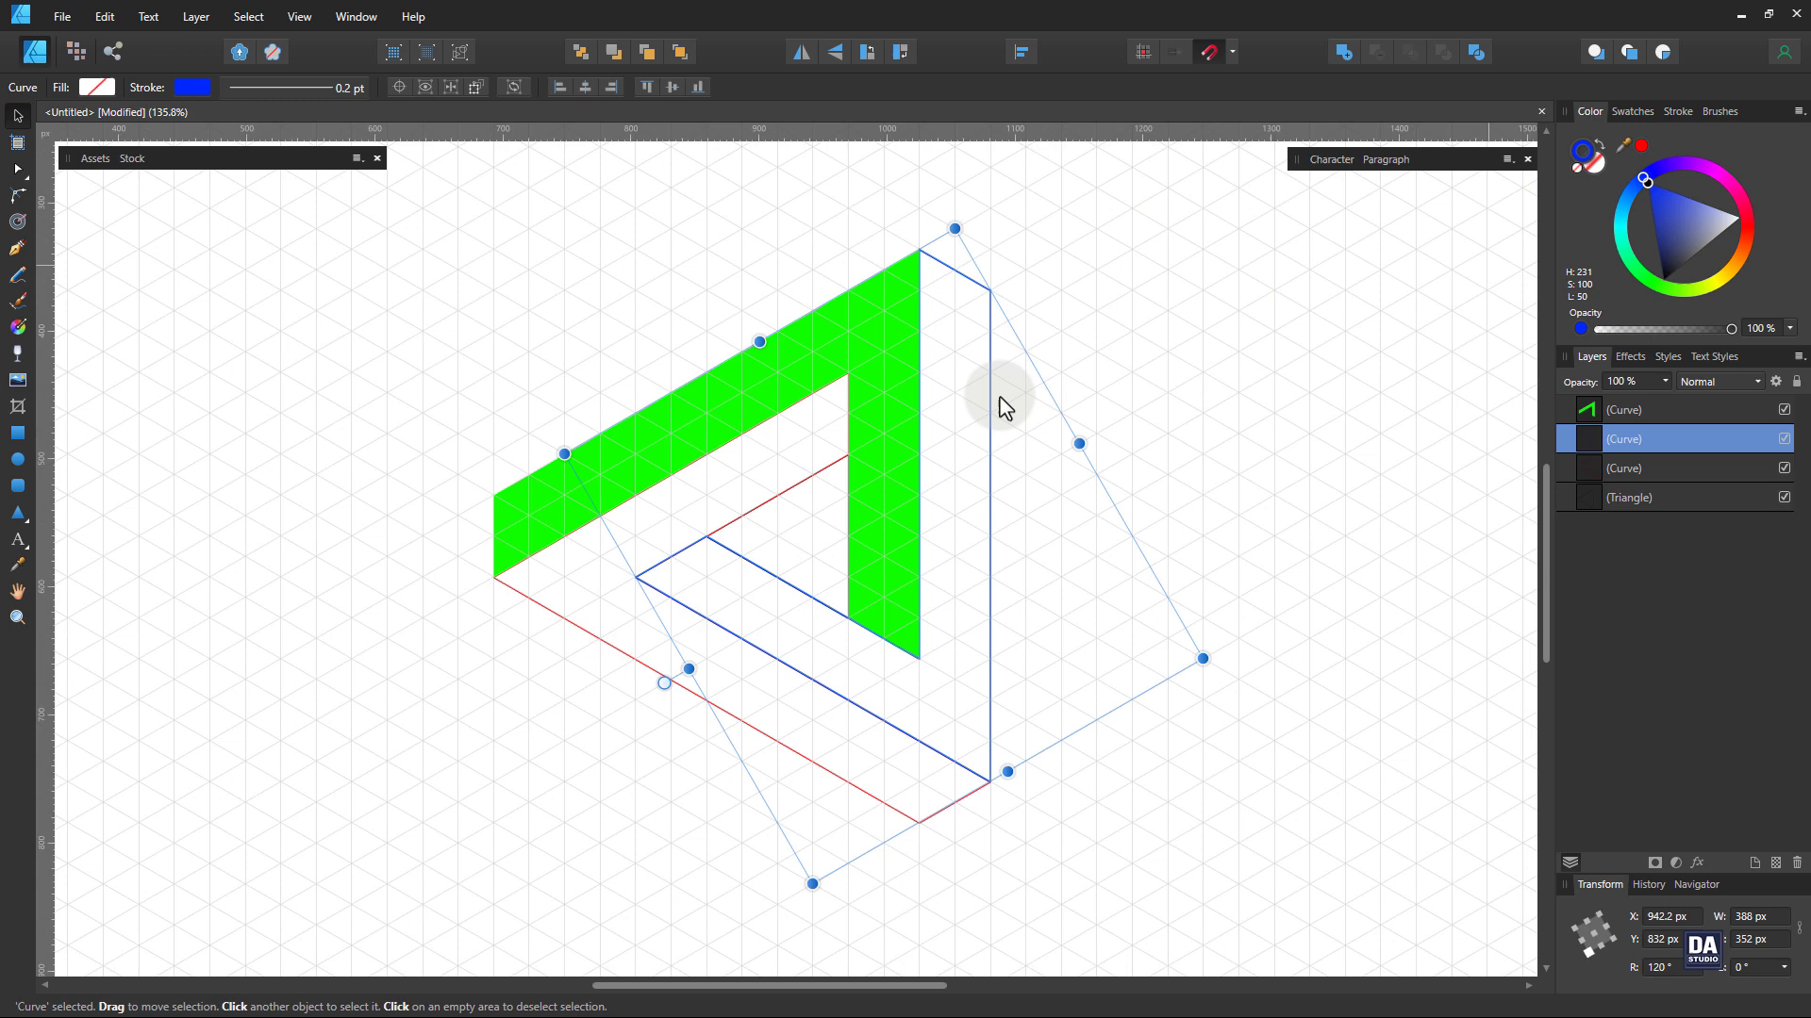
pyautogui.click(1597, 141)
pyautogui.click(843, 790)
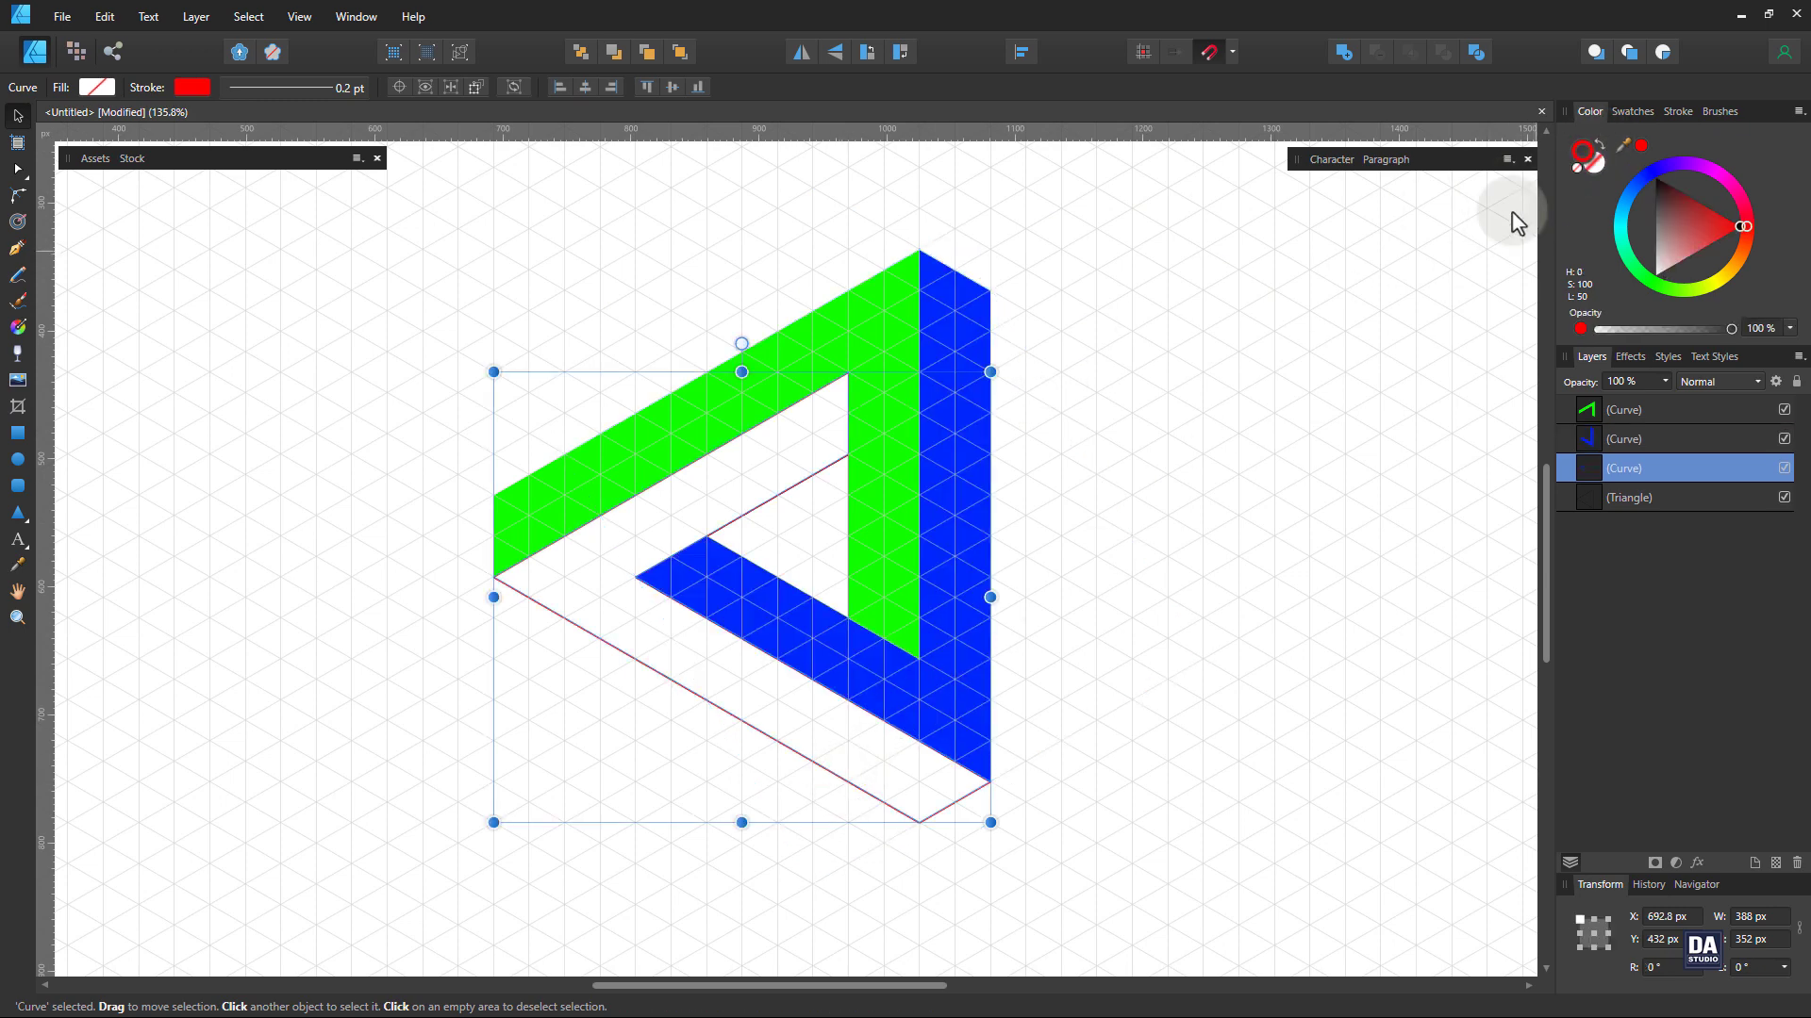
pyautogui.click(1597, 142)
pyautogui.click(1340, 530)
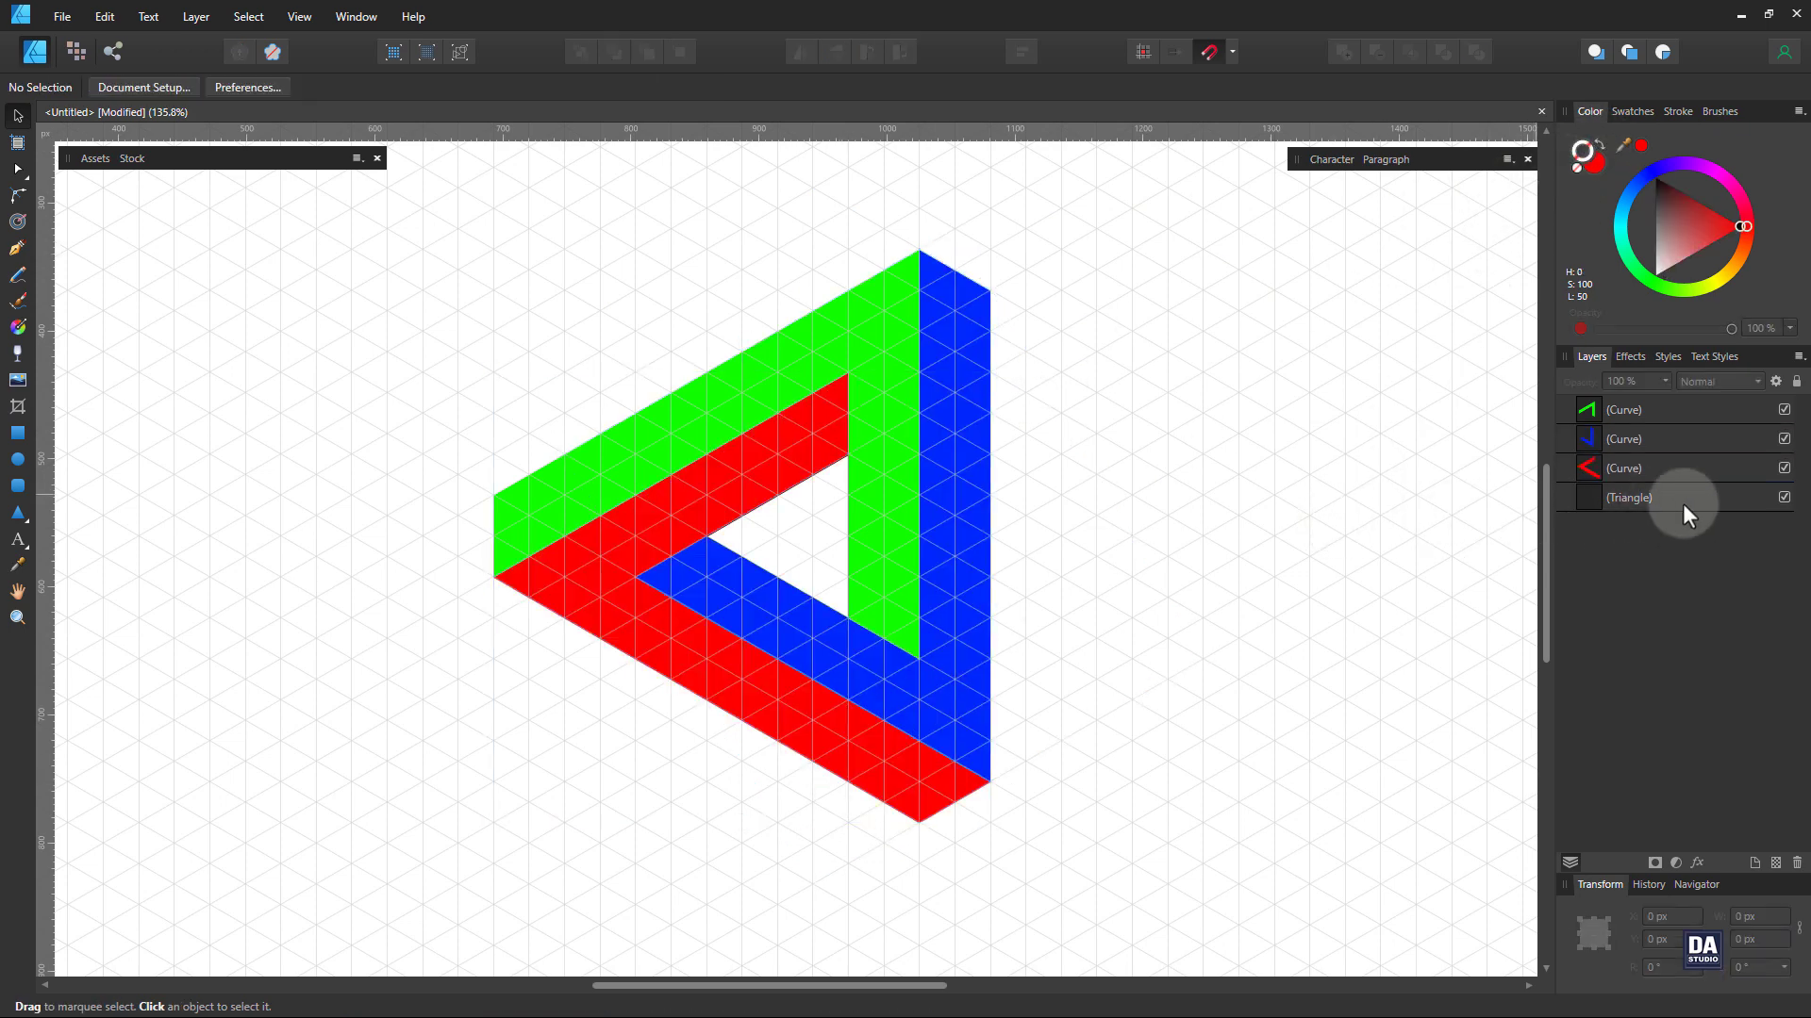
pyautogui.click(1785, 497)
# Using the Fancy Gradient swatches, fill the red shape with the purple-pink-orange gradient and the blue shape with the violet-to-dark-purple gradient
pyautogui.scroll(1, 1395, 602)
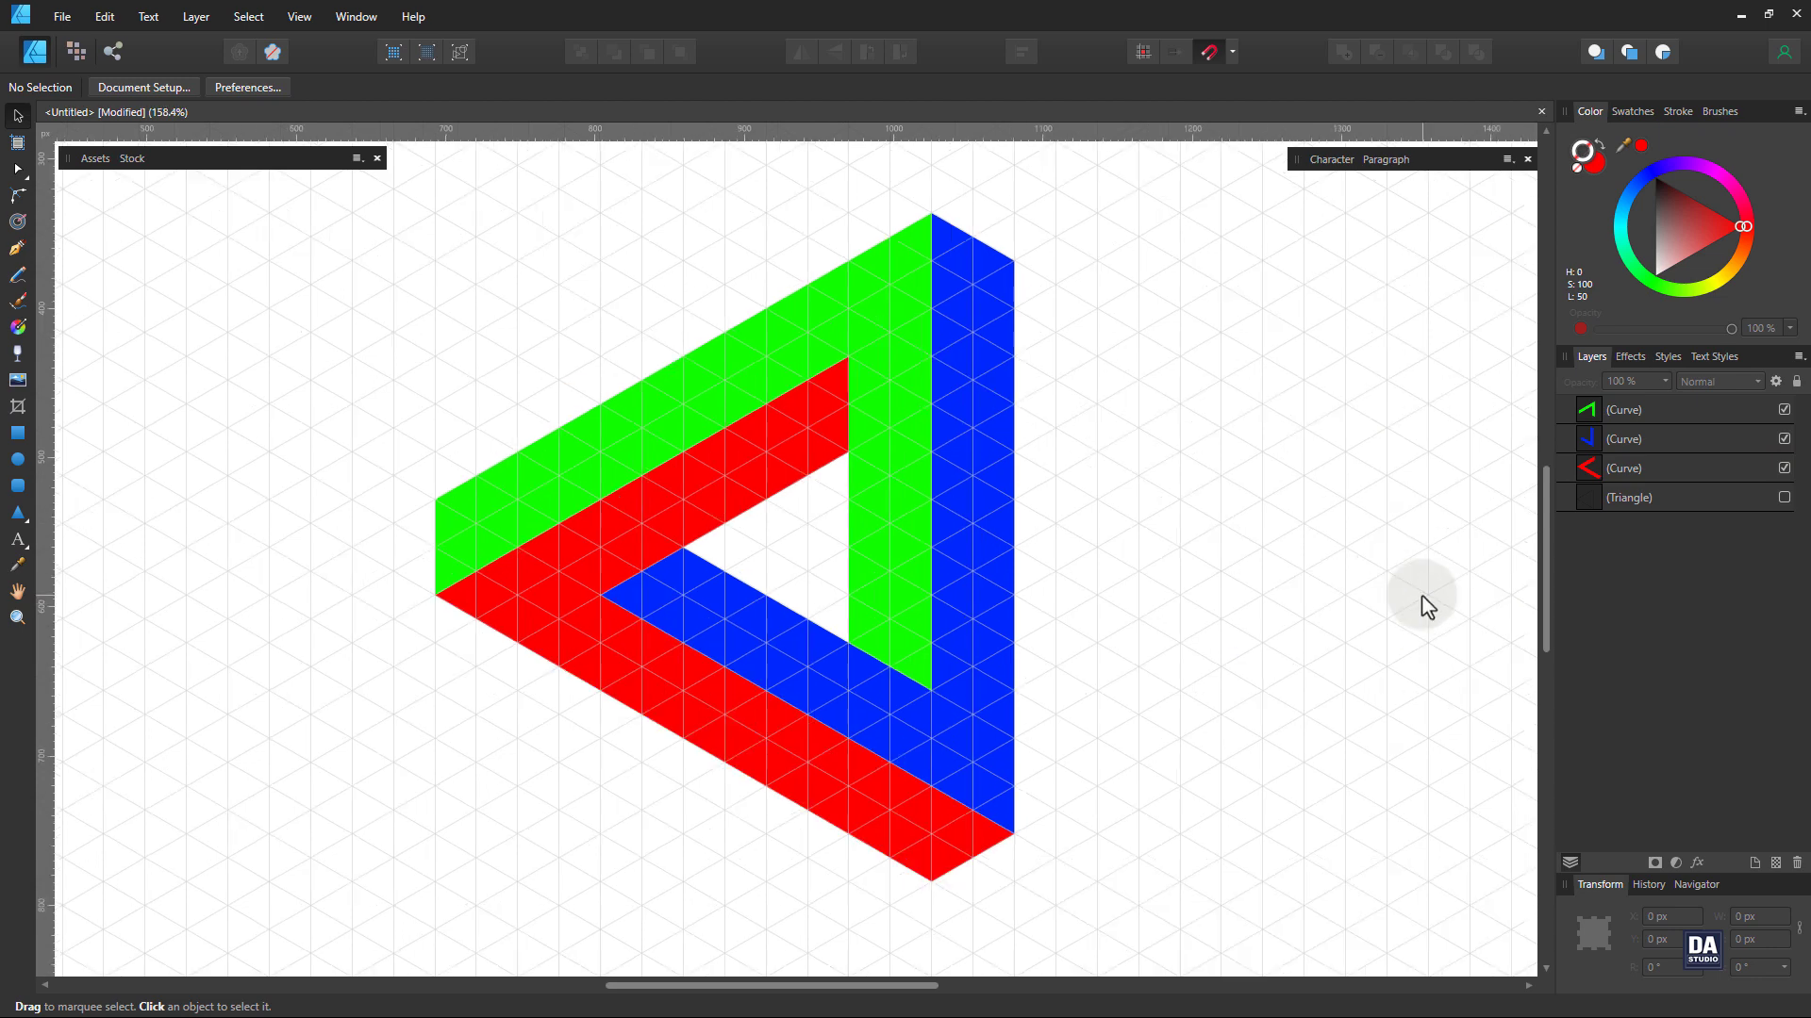
pyautogui.moveTo(1186, 602); pyautogui.dragTo(1225, 618)
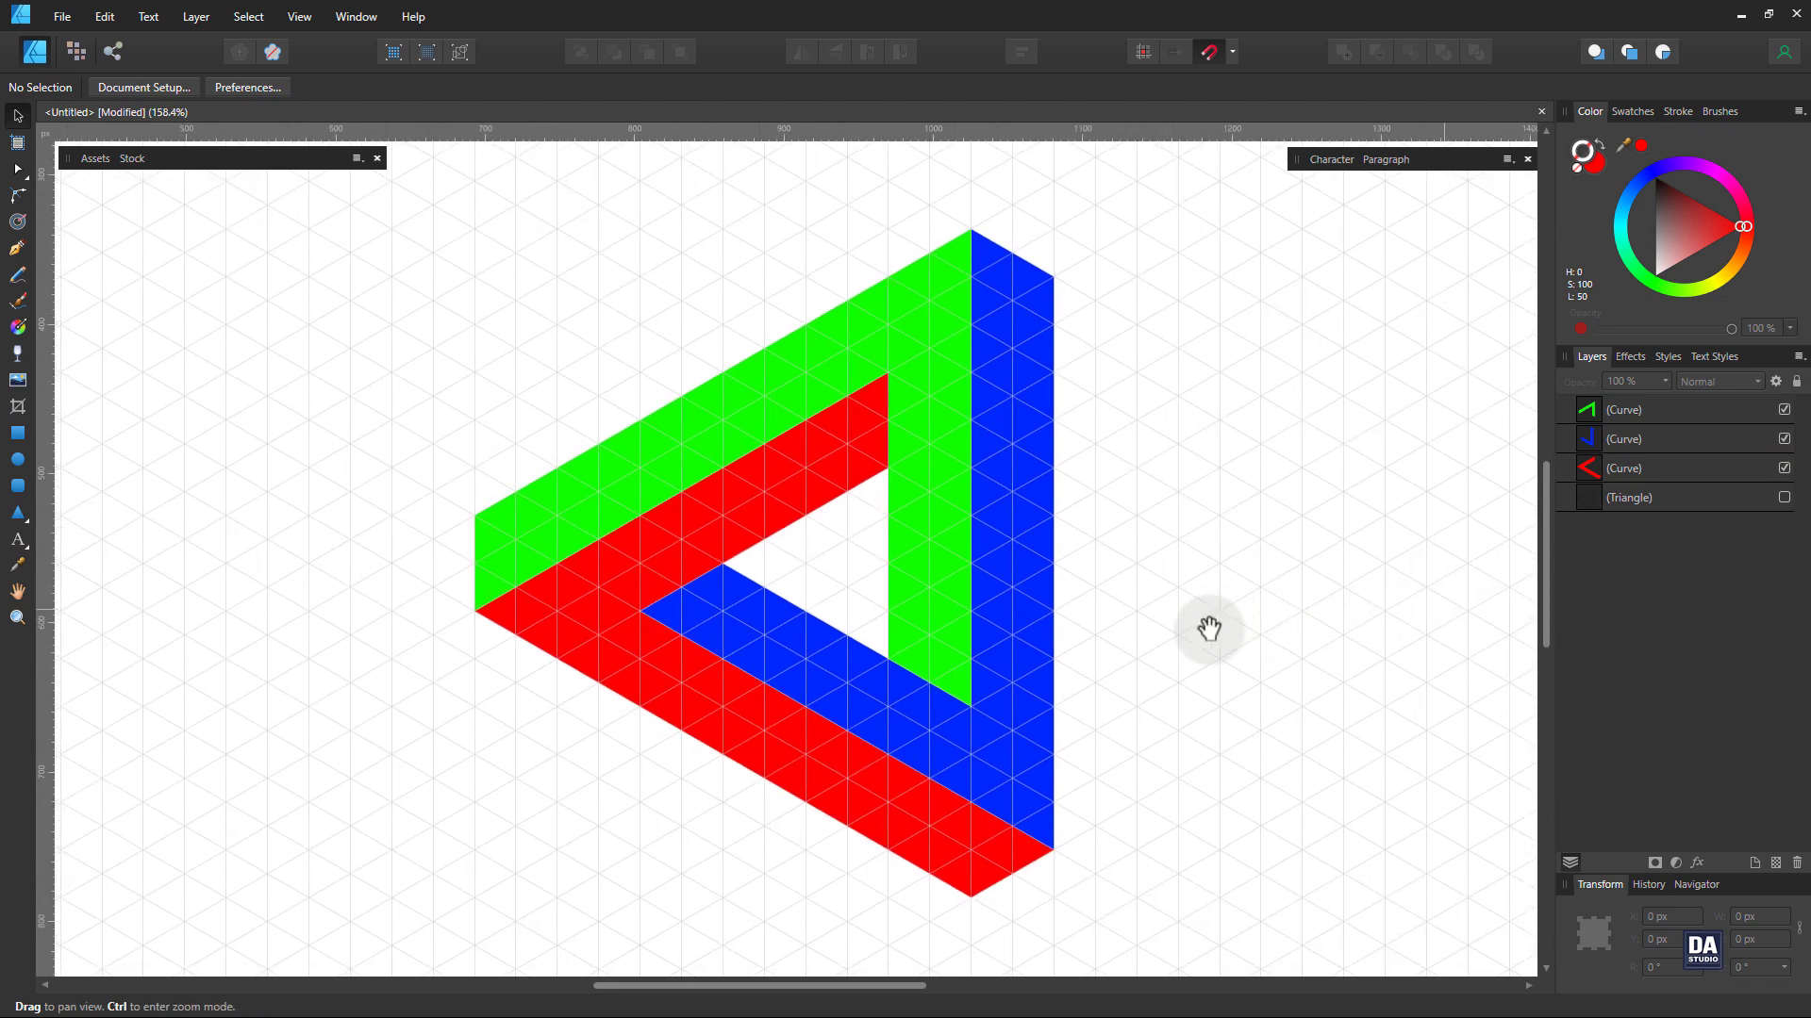
pyautogui.click(976, 825)
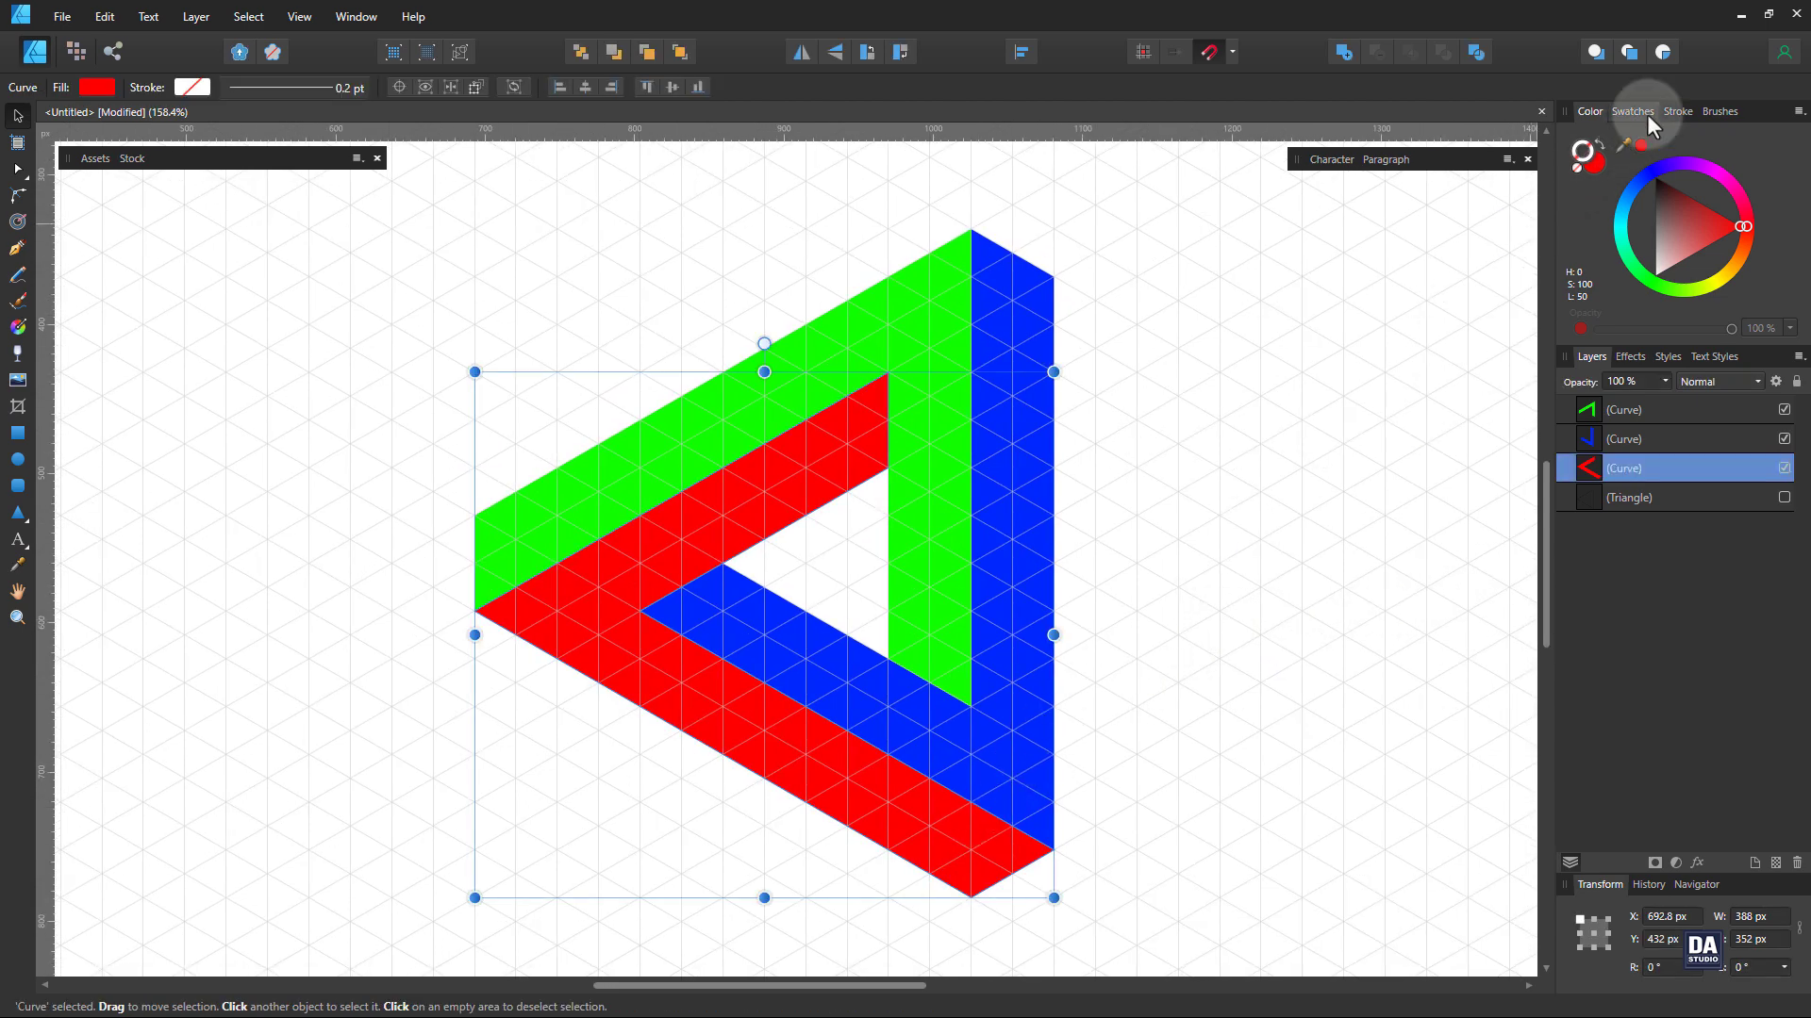
pyautogui.click(1647, 116)
pyautogui.click(1575, 246)
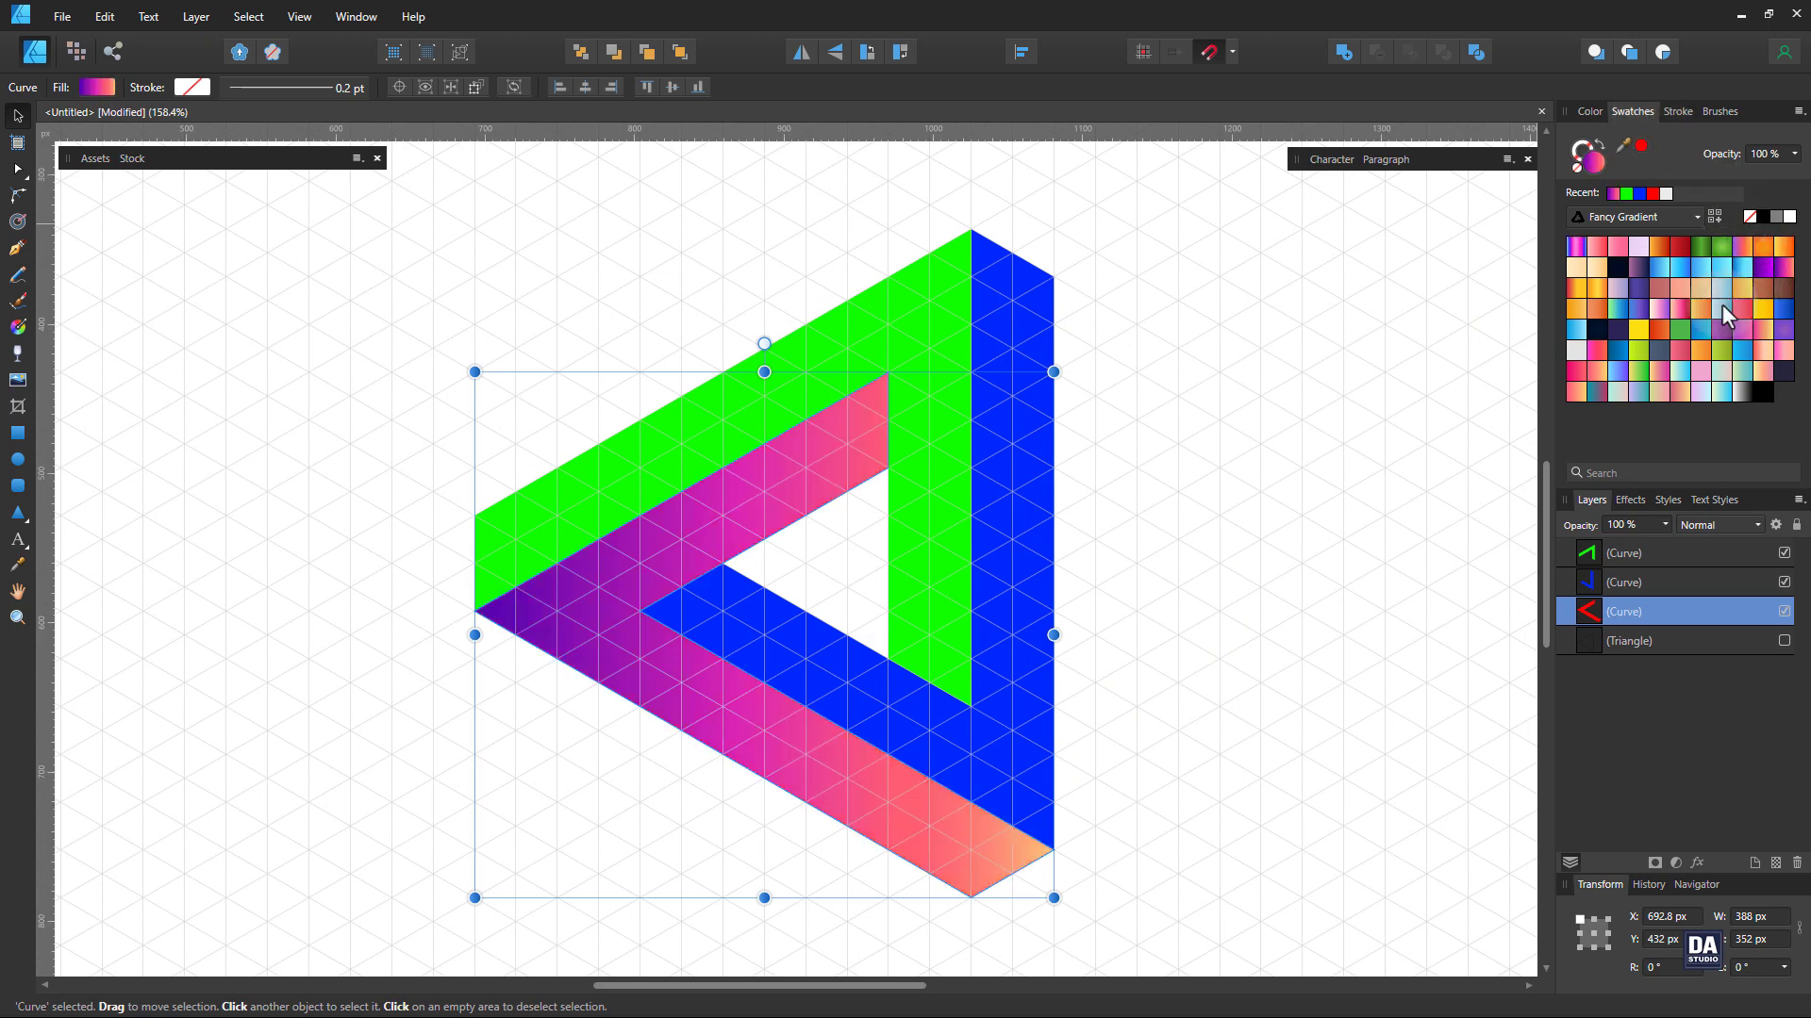
pyautogui.click(1049, 714)
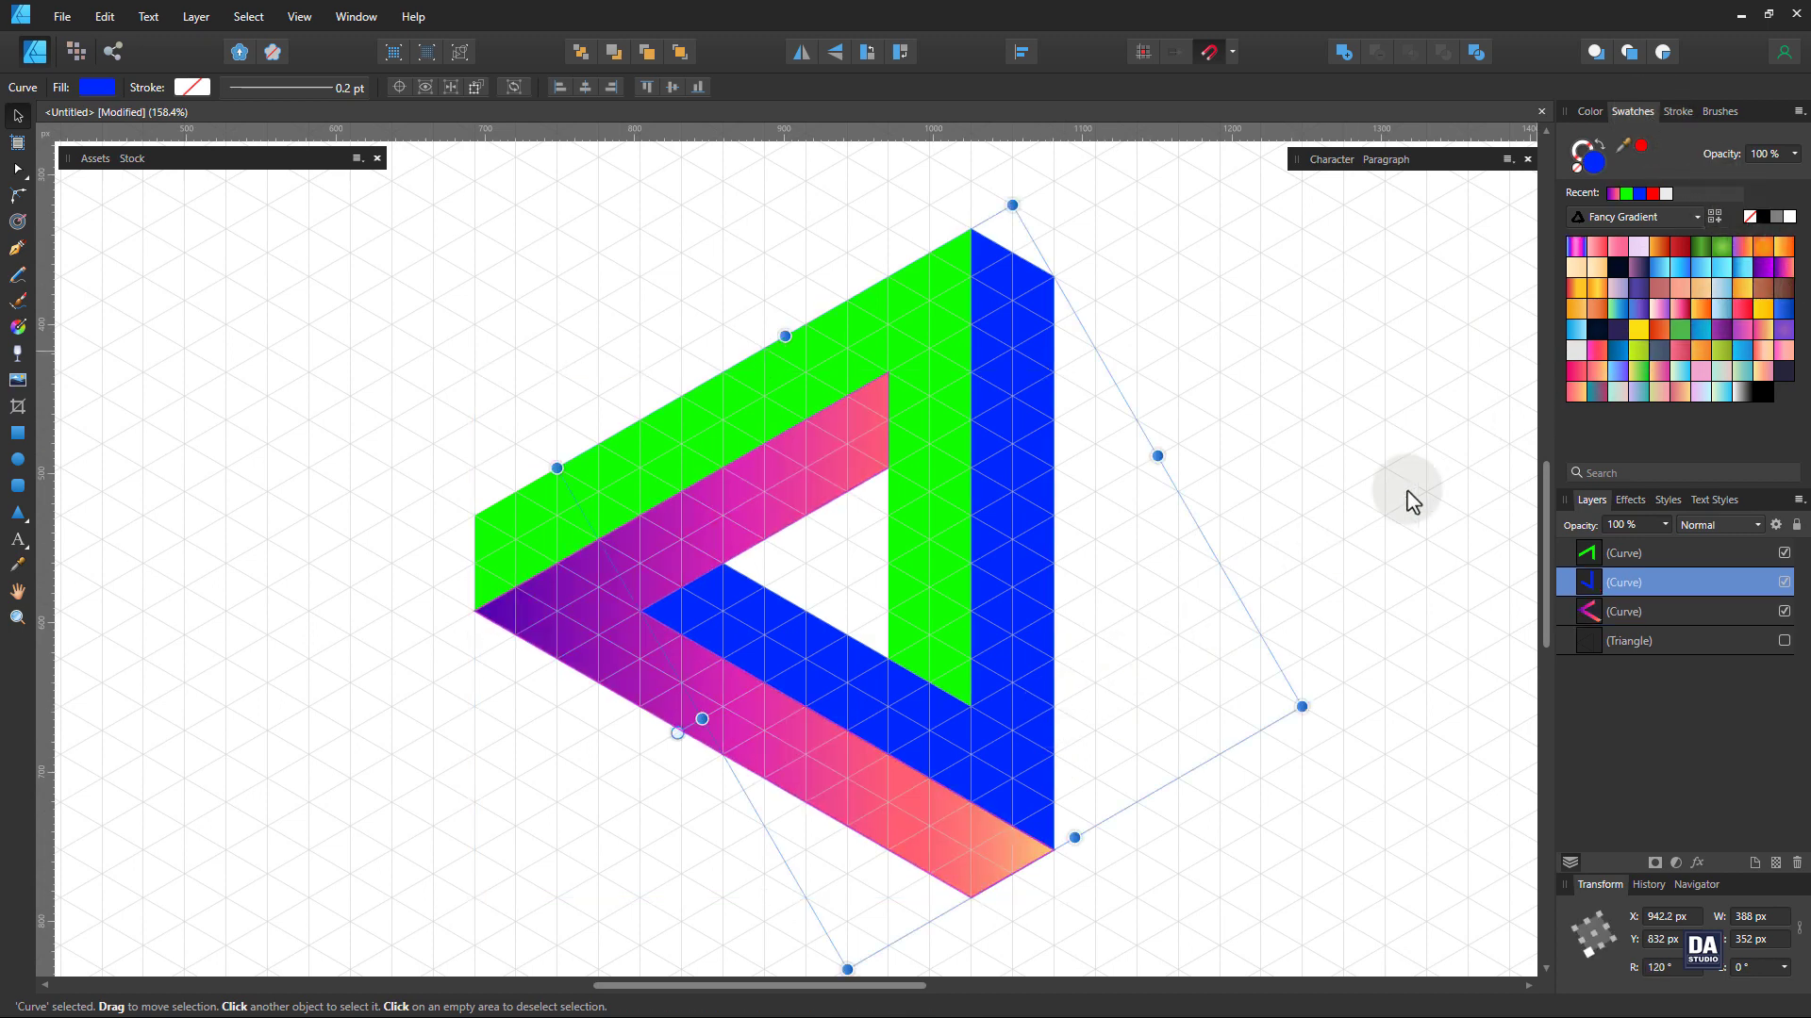
pyautogui.click(1764, 267)
# Fill the green shape with the cyan-to-blue swatch from the Fancy Gradient palette
pyautogui.click(920, 342)
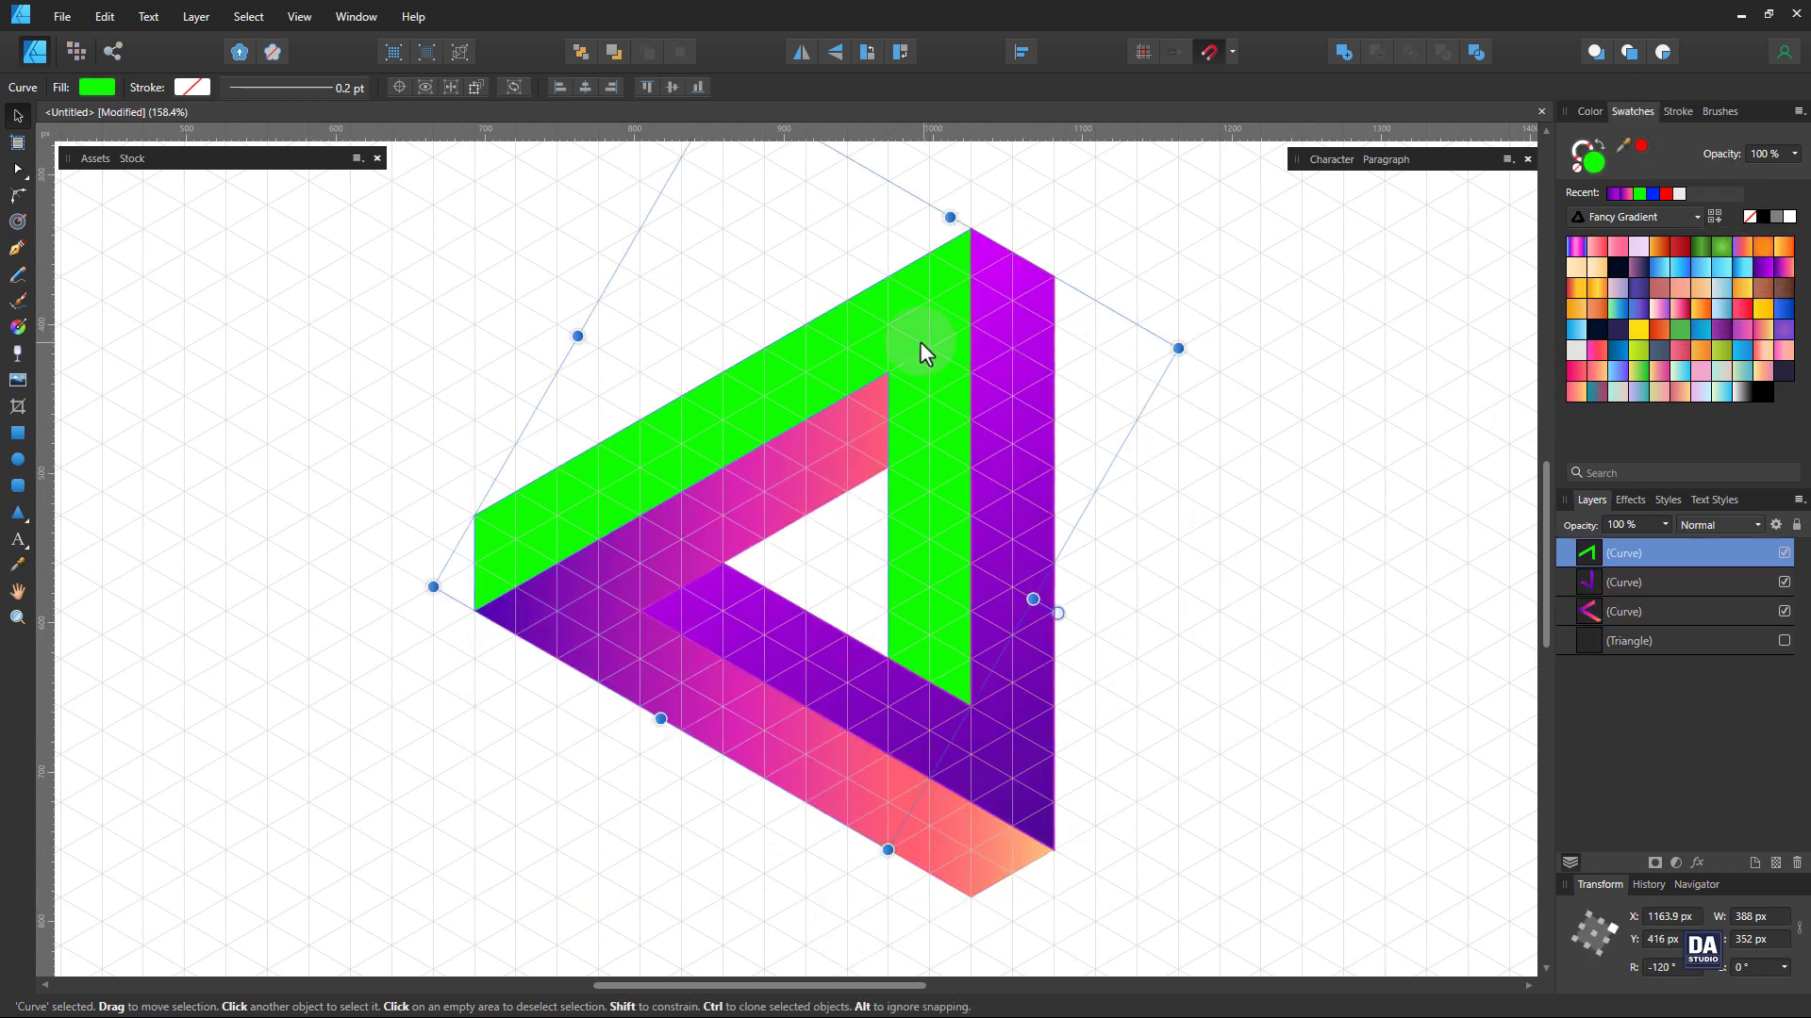
pyautogui.click(1739, 266)
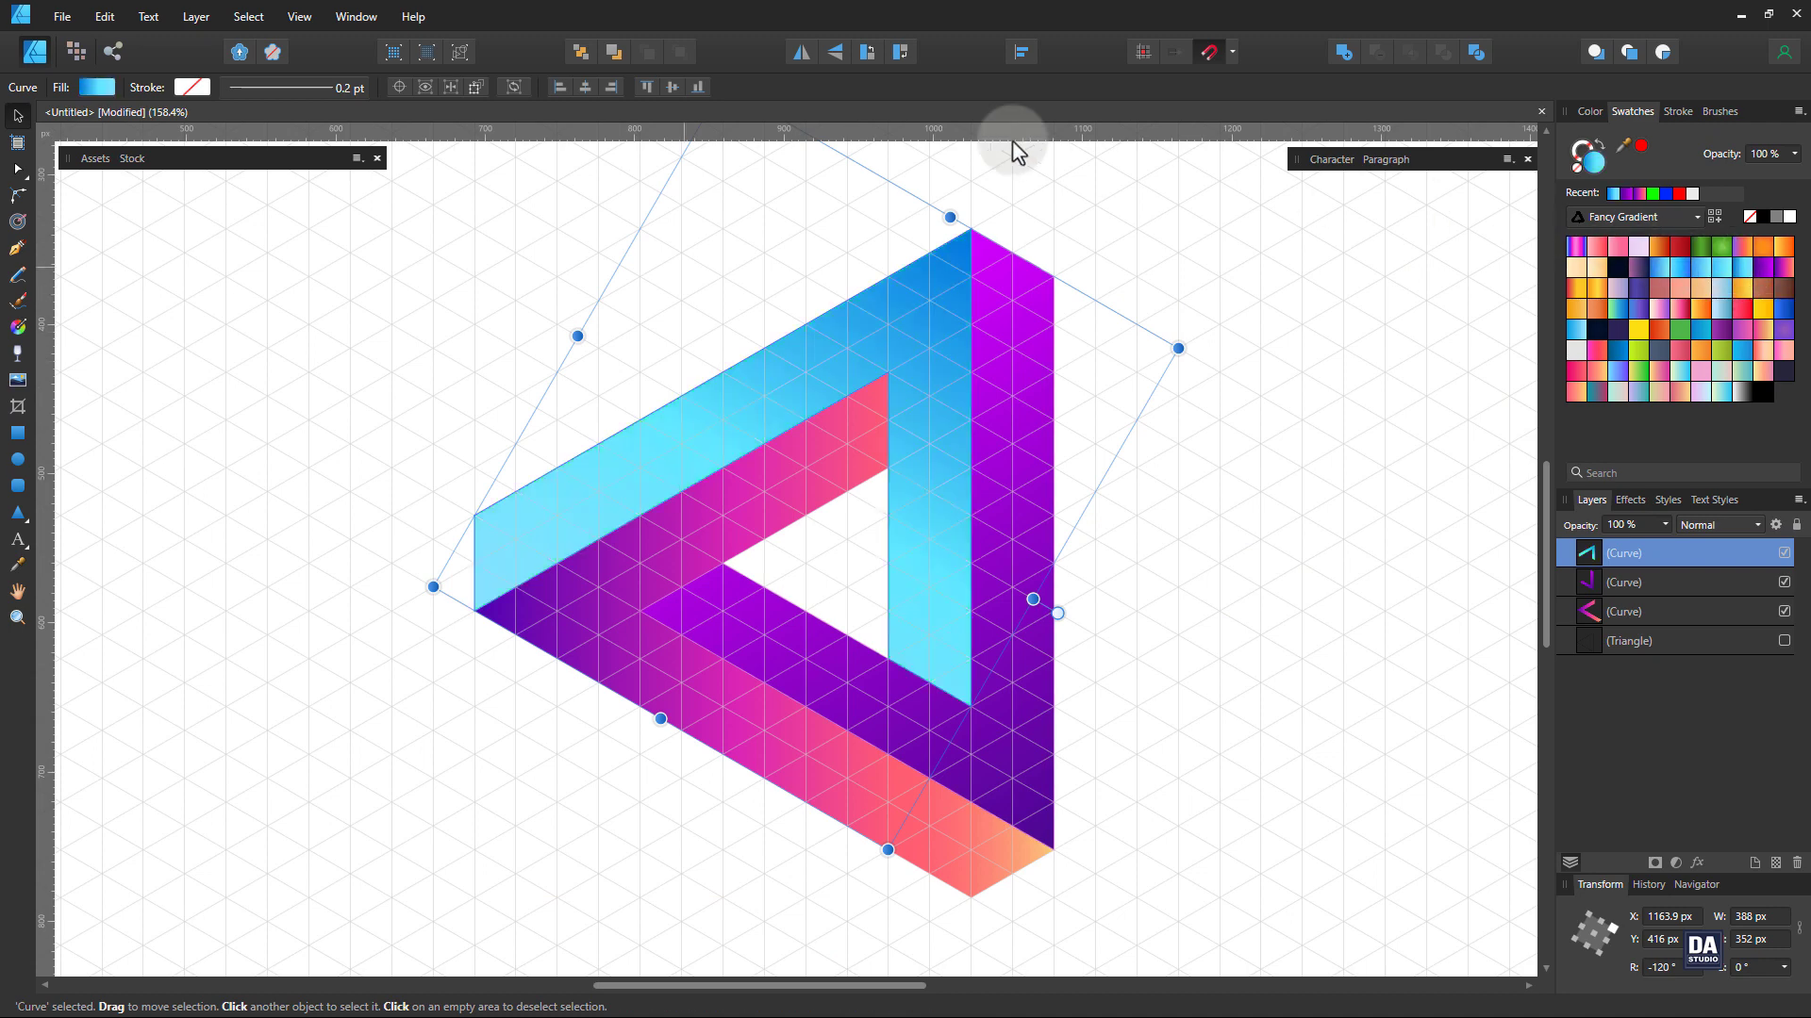
# Turn off the display of the isometric grid
pyautogui.click(298, 16)
pyautogui.click(302, 410)
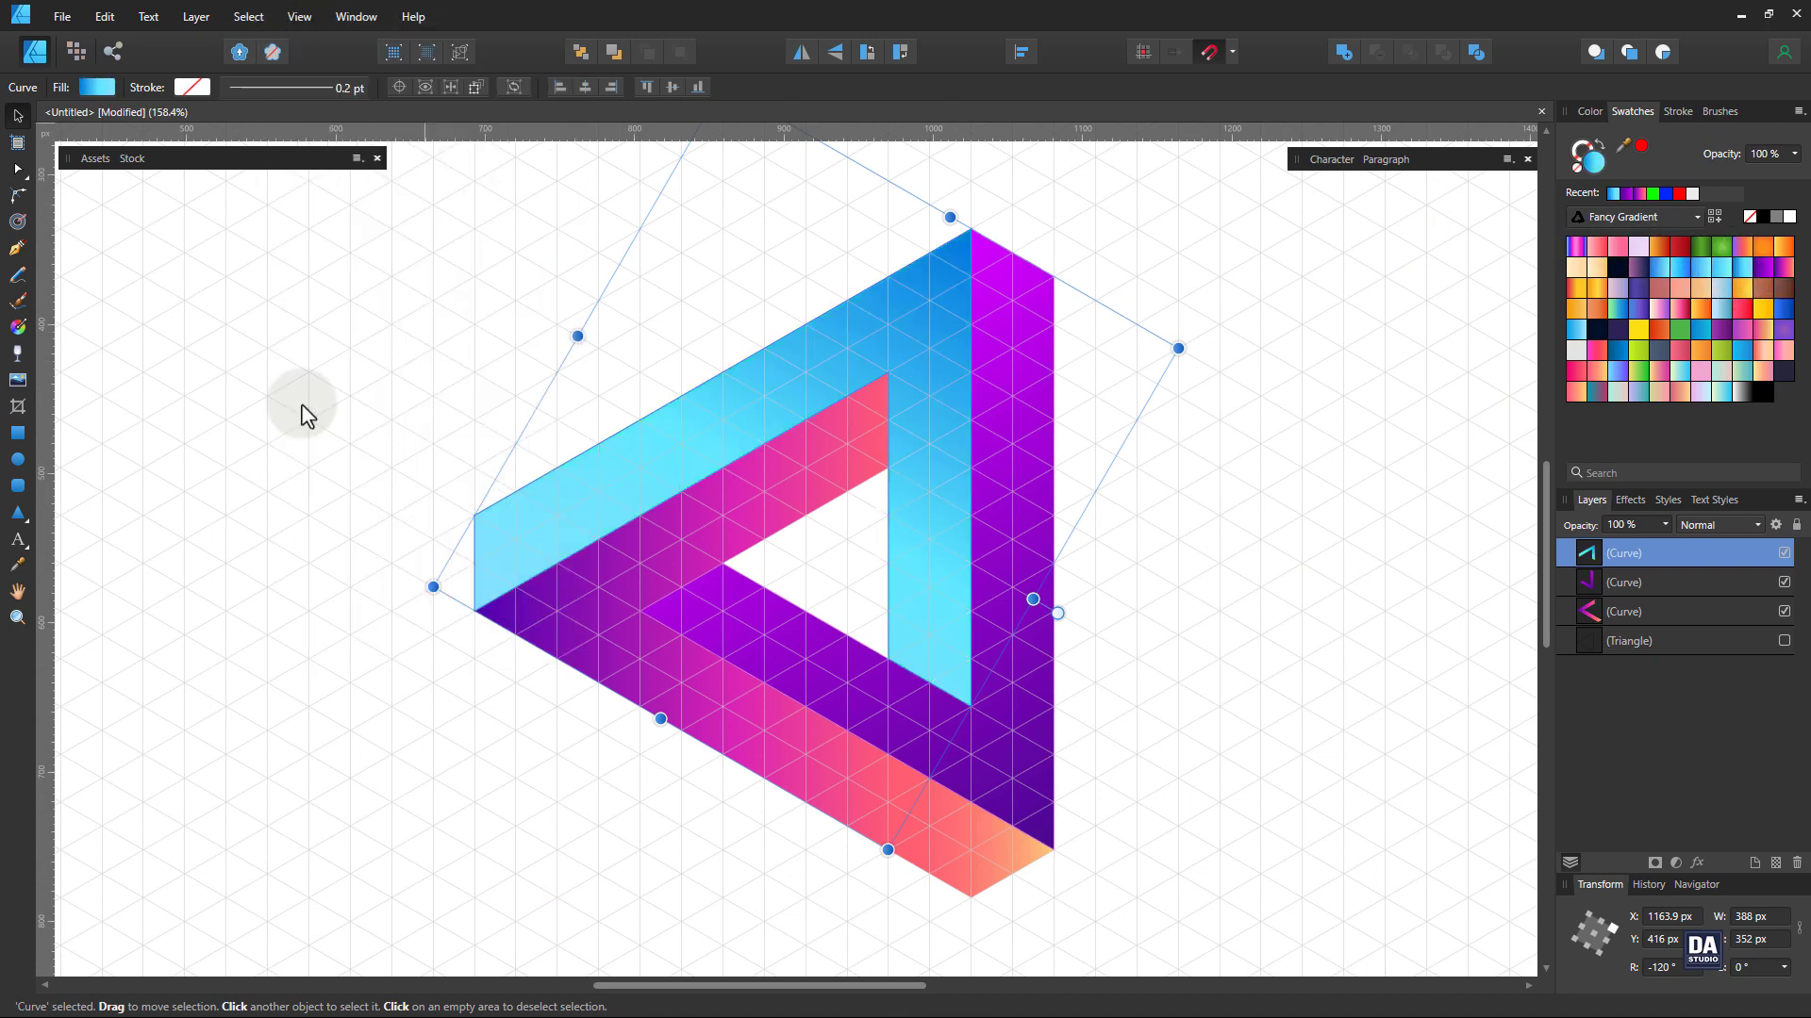
pyautogui.click(685, 241)
pyautogui.click(1151, 783)
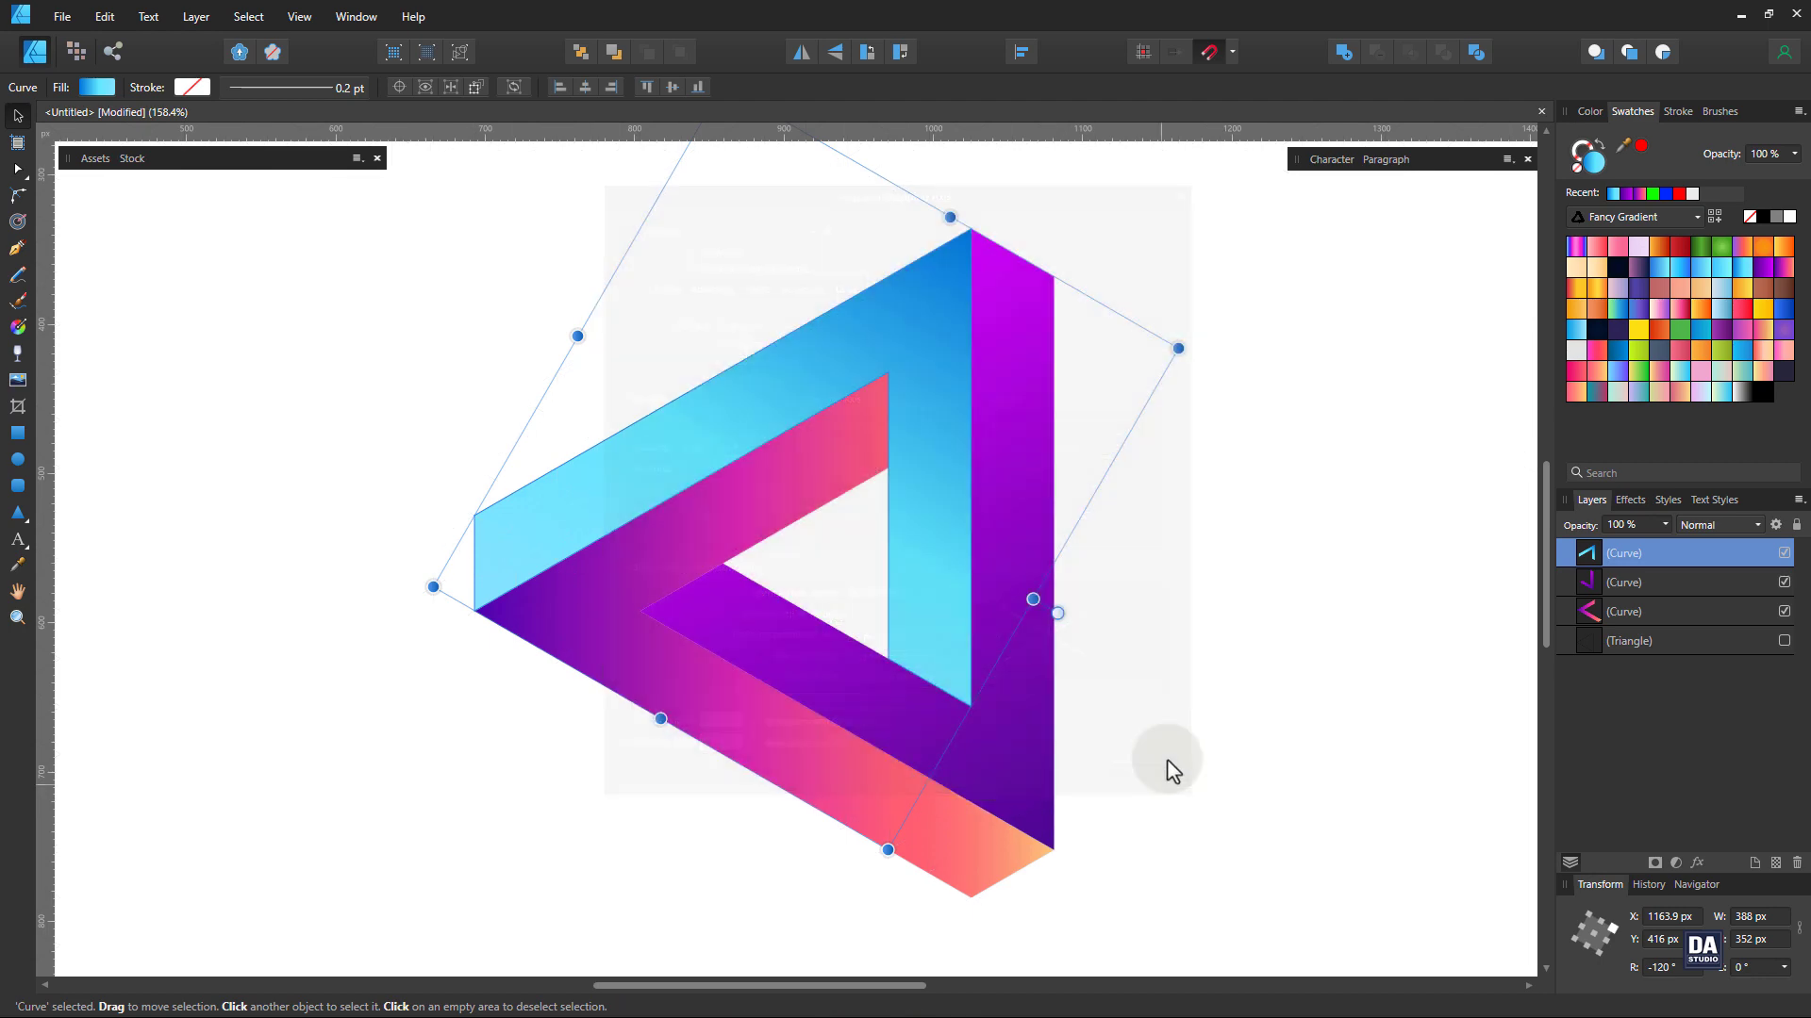
# Angle the pink-orange shape's gradient so orange follows its outer lower edge, and run the purple shape's gradient vertically with magenta at its upper end
pyautogui.click(819, 789)
pyautogui.press('g')
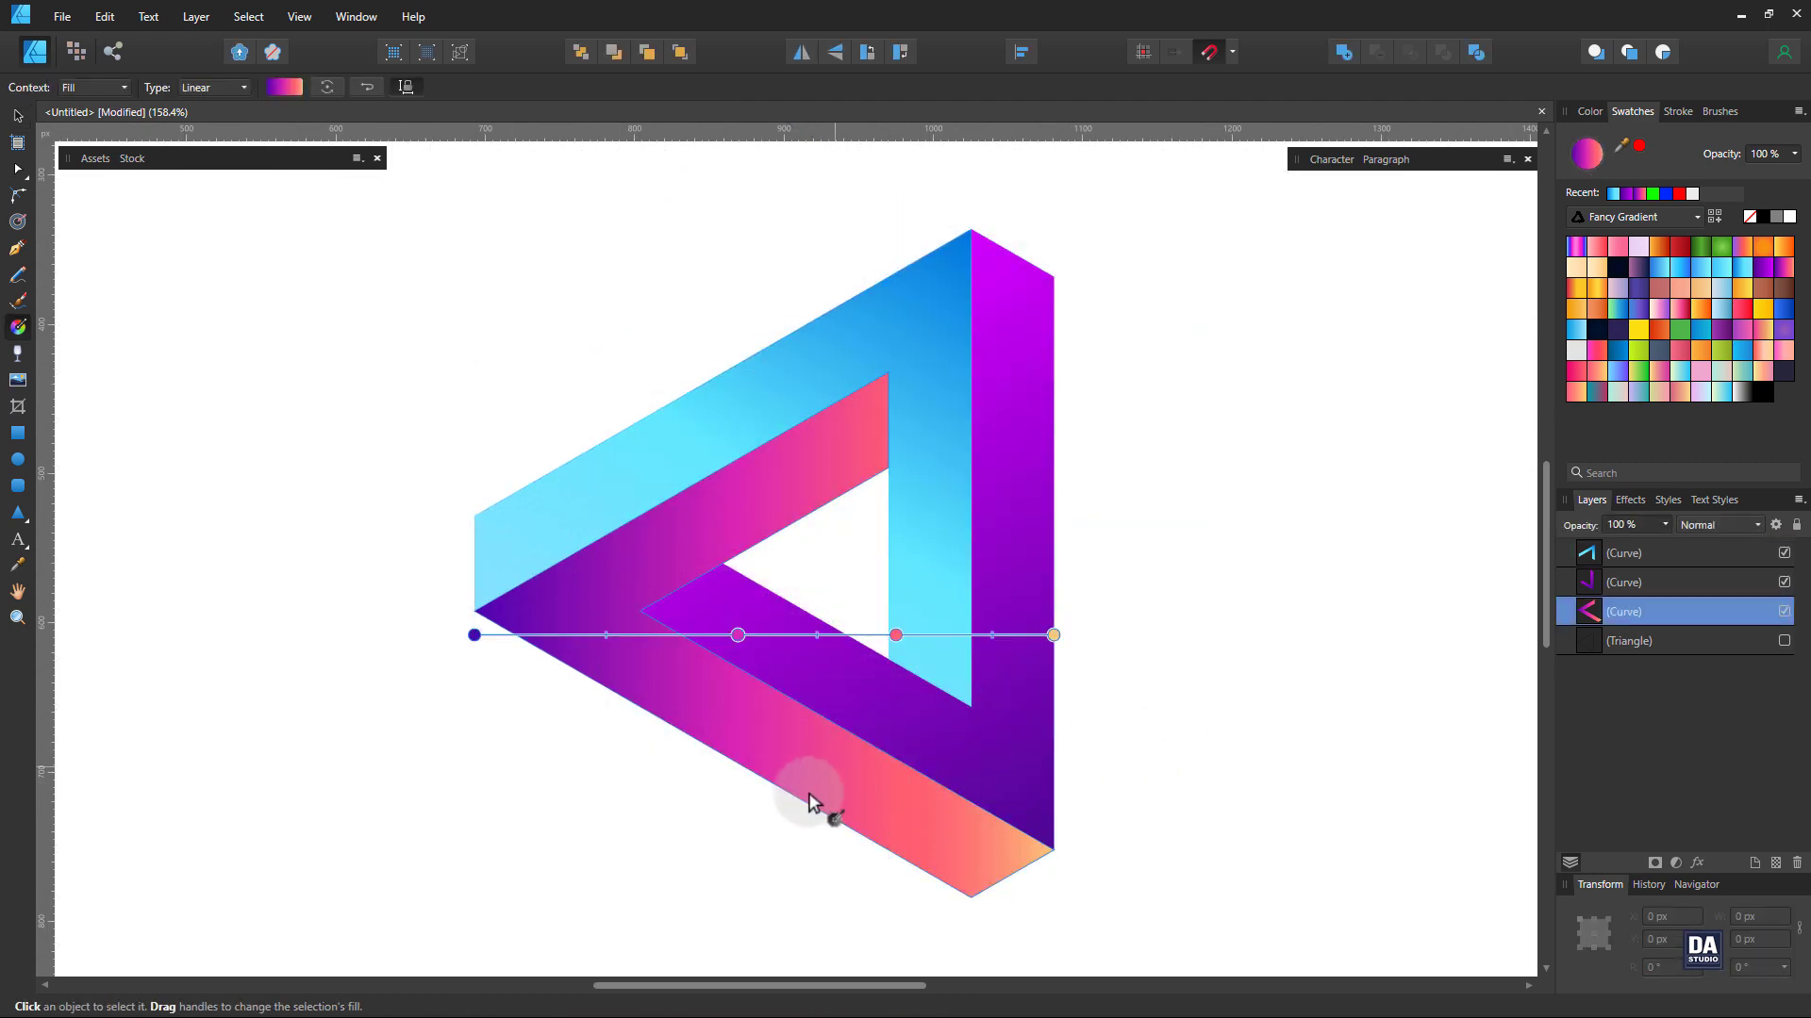
pyautogui.moveTo(808, 799); pyautogui.dragTo(959, 576)
pyautogui.moveTo(987, 507); pyautogui.dragTo(817, 813)
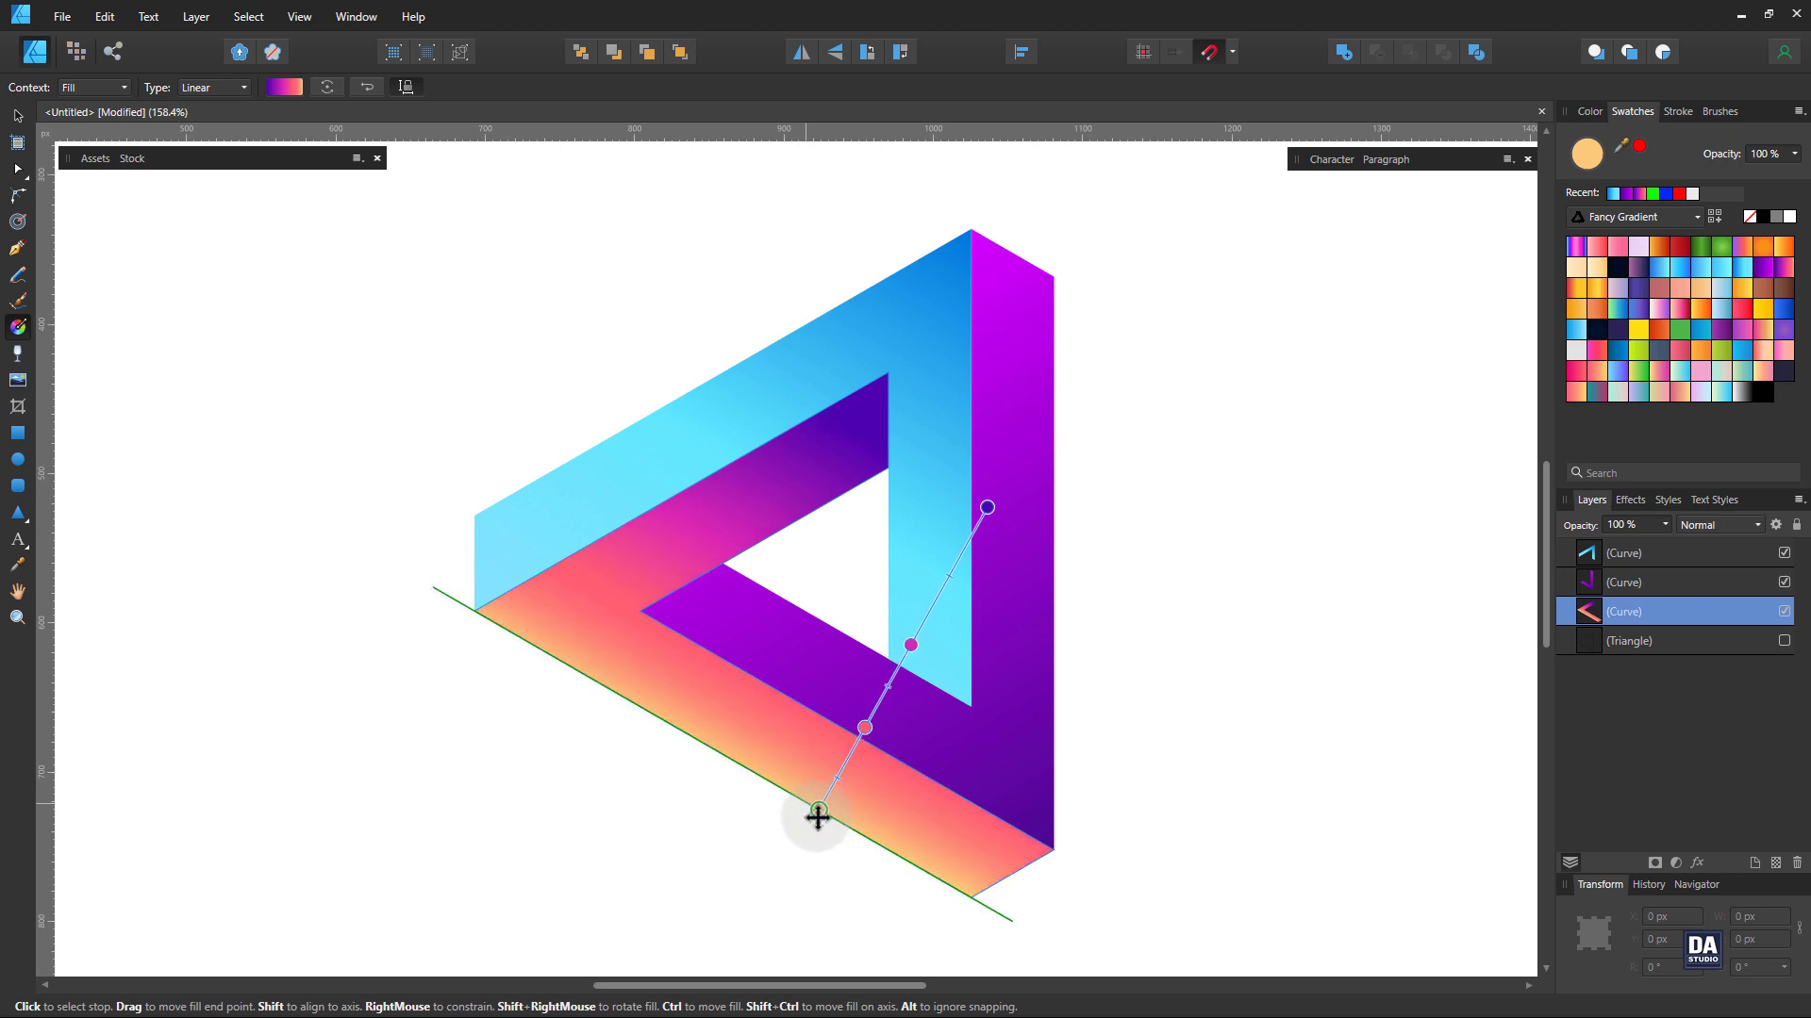
pyautogui.click(989, 756)
pyautogui.moveTo(952, 788); pyautogui.dragTo(970, 298)
# Redirect the blue shape's gradient from light cyan outside its upper slanted edge to dark blue near its lower tip, adjusting the stops
pyautogui.click(828, 364)
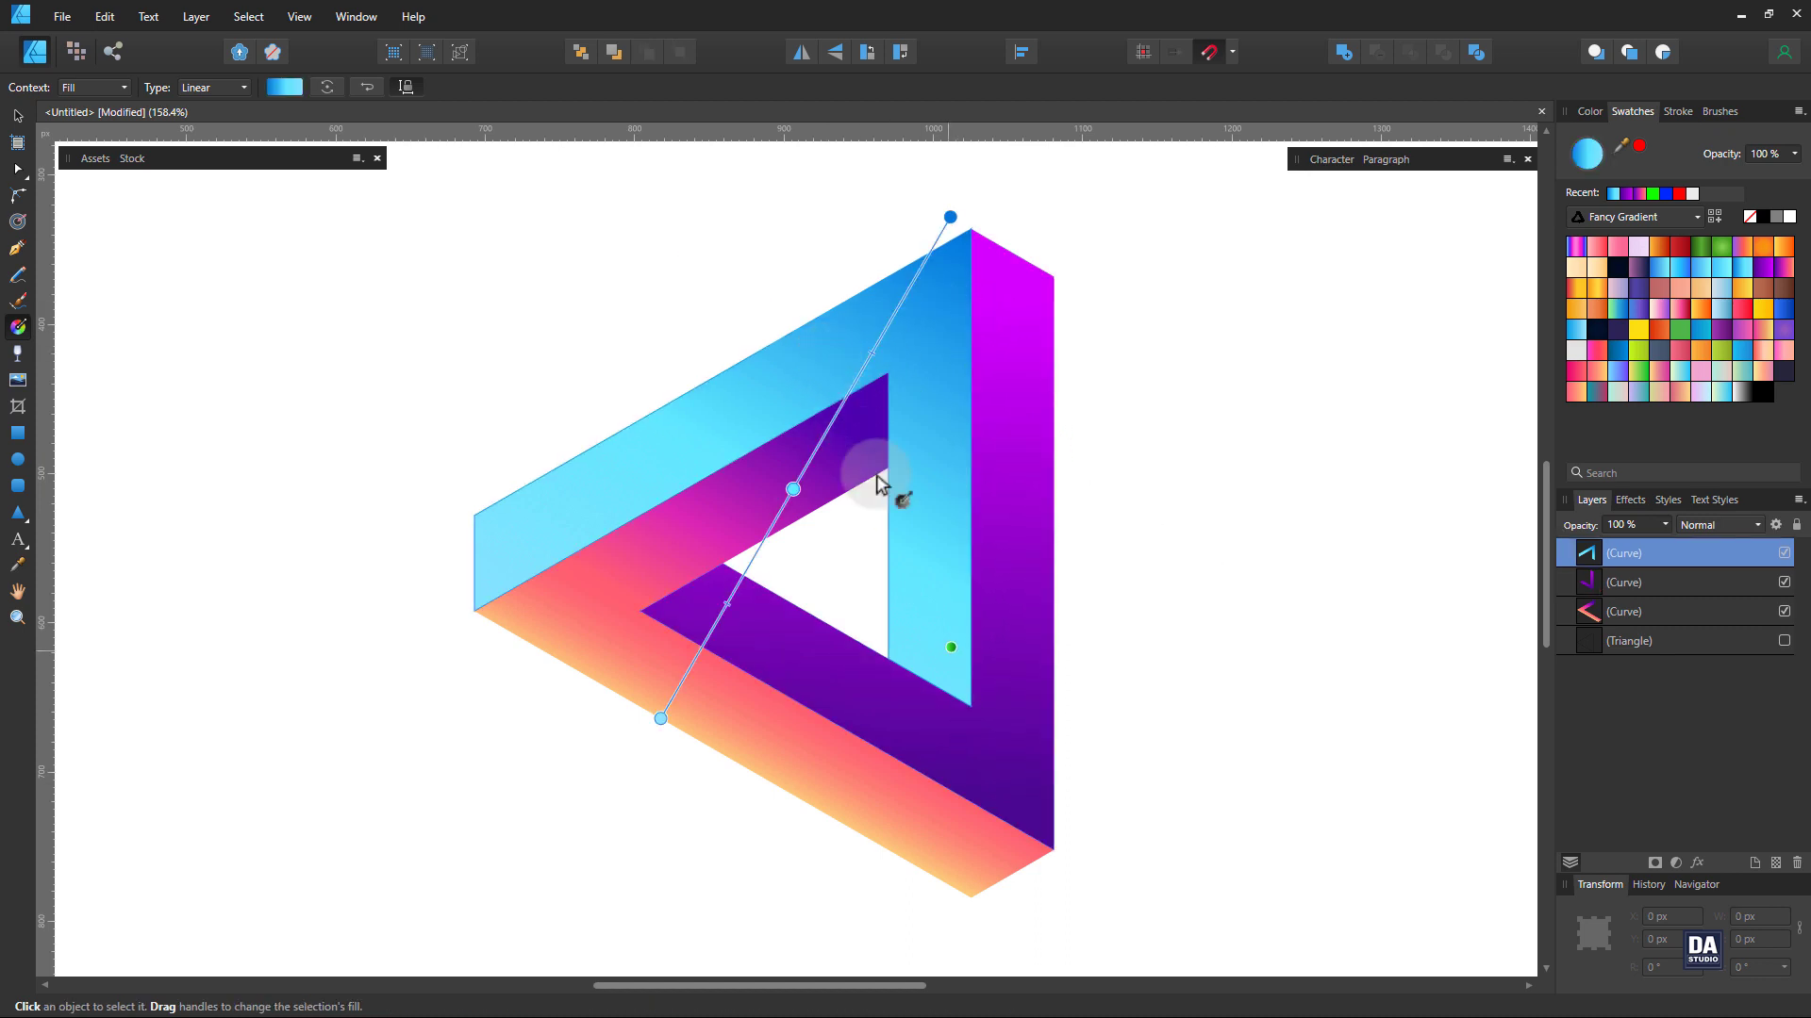
pyautogui.moveTo(970, 707); pyautogui.dragTo(686, 308)
pyautogui.moveTo(837, 525); pyautogui.dragTo(783, 443)
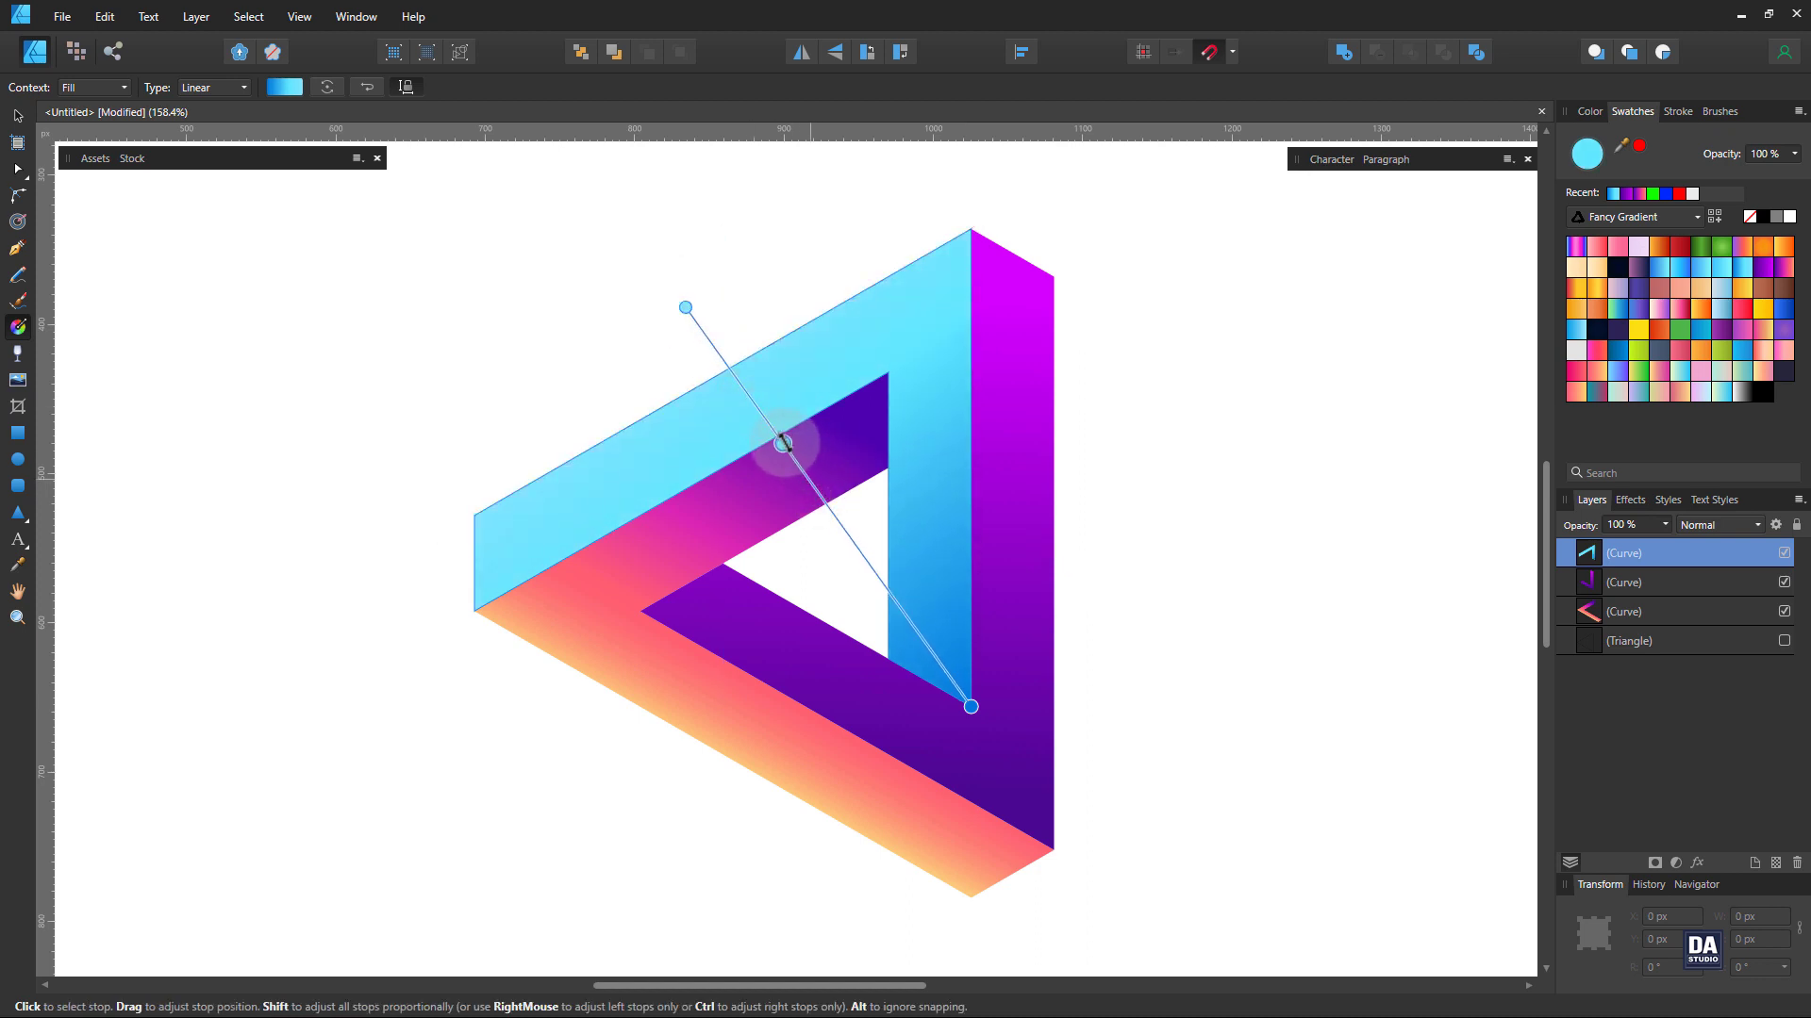
pyautogui.moveTo(877, 575); pyautogui.dragTo(859, 550)
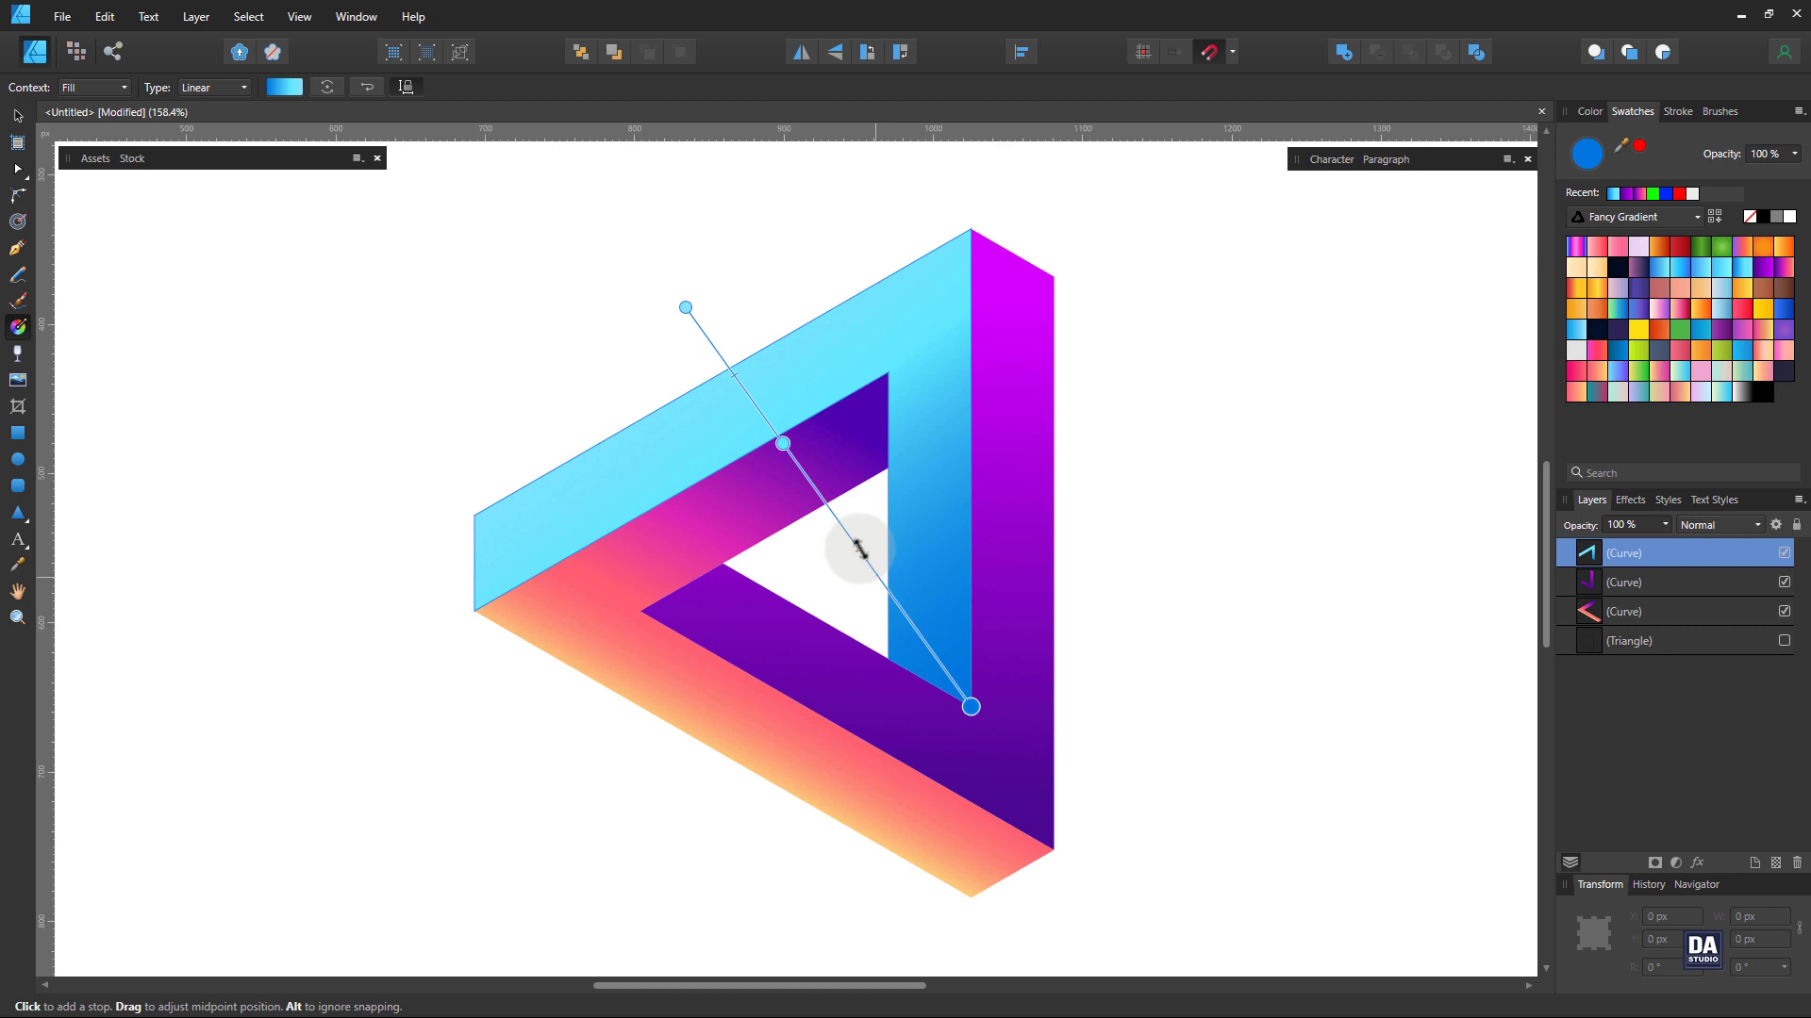
pyautogui.moveTo(970, 706); pyautogui.dragTo(957, 686)
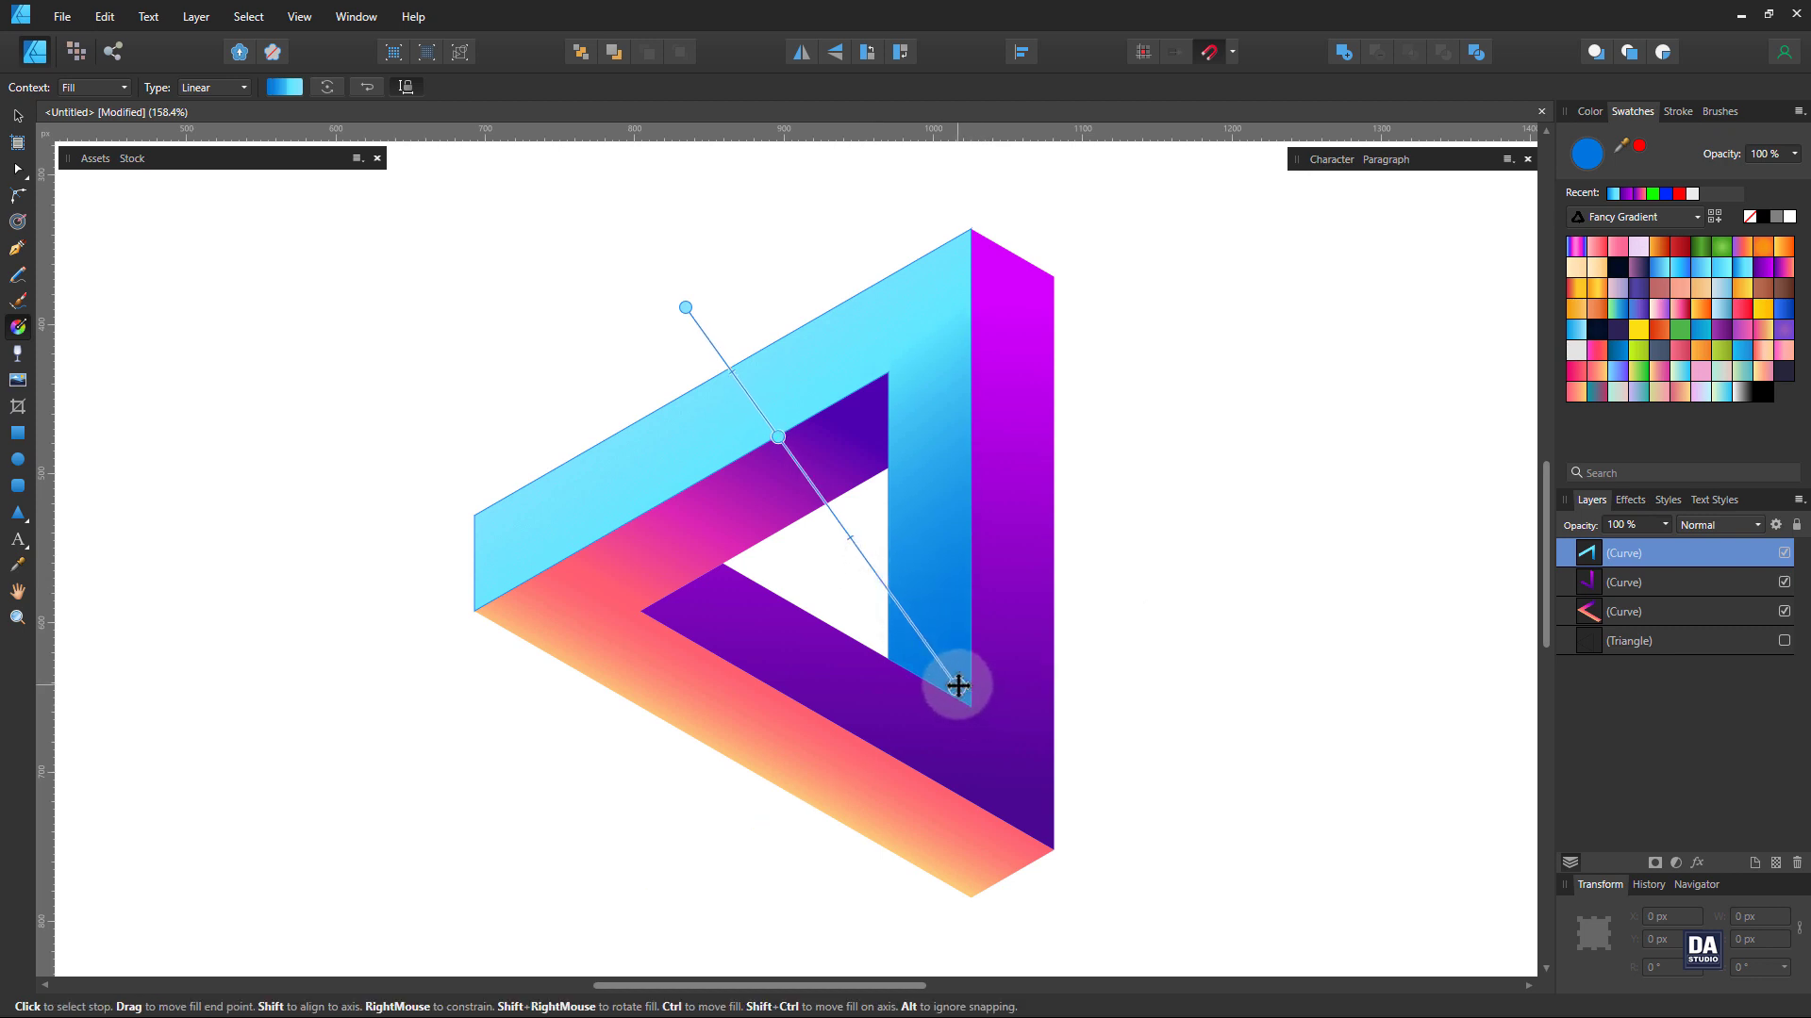
pyautogui.moveTo(849, 538); pyautogui.dragTo(865, 554)
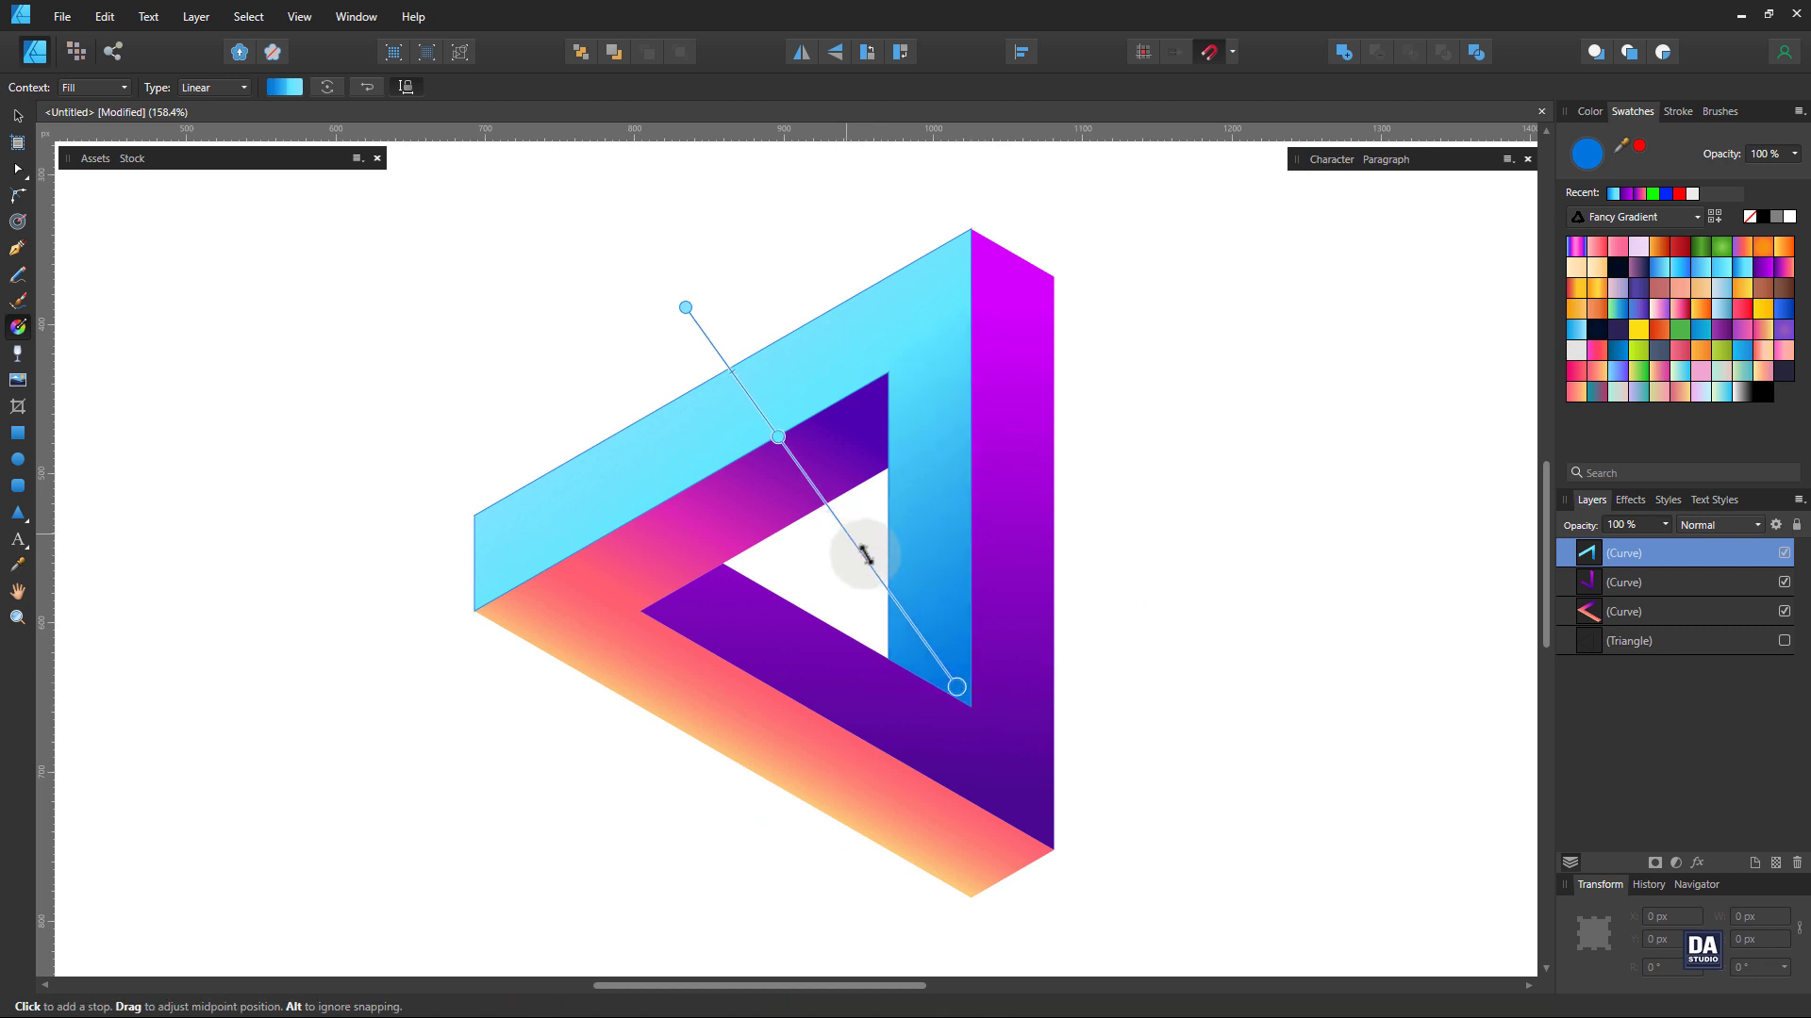
pyautogui.moveTo(687, 309); pyautogui.dragTo(723, 340)
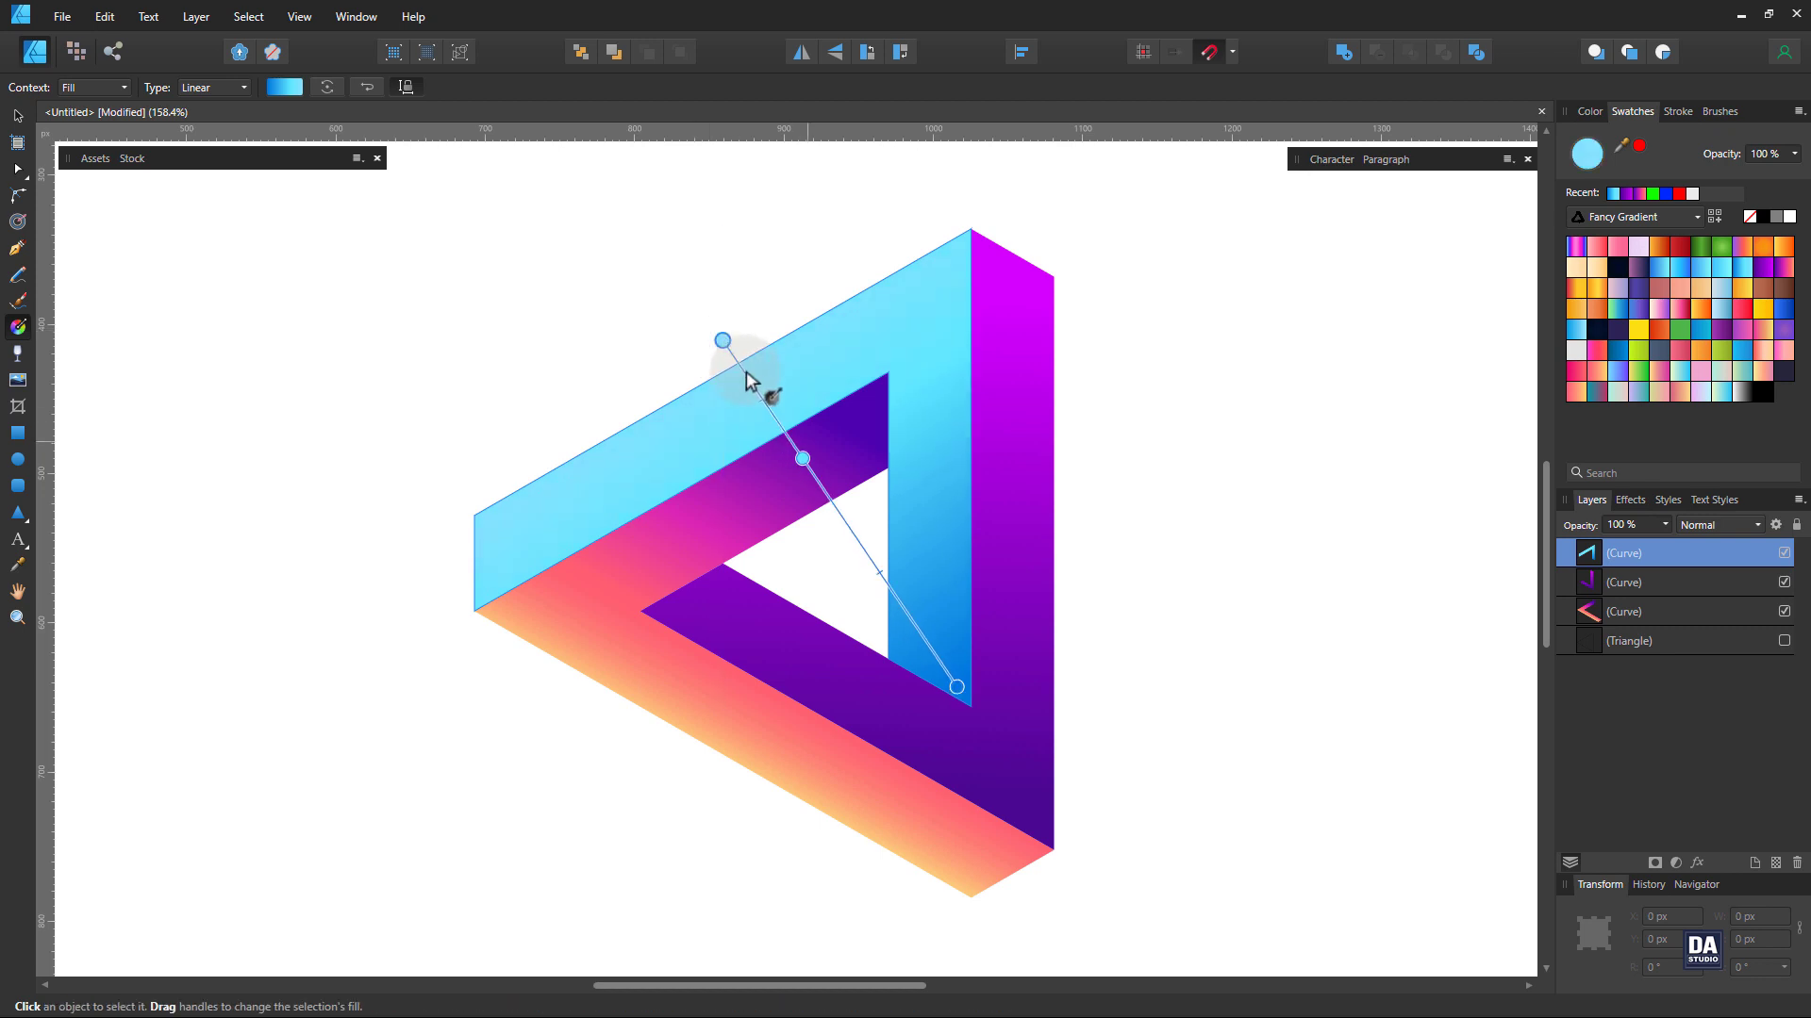
pyautogui.moveTo(798, 458); pyautogui.dragTo(808, 466)
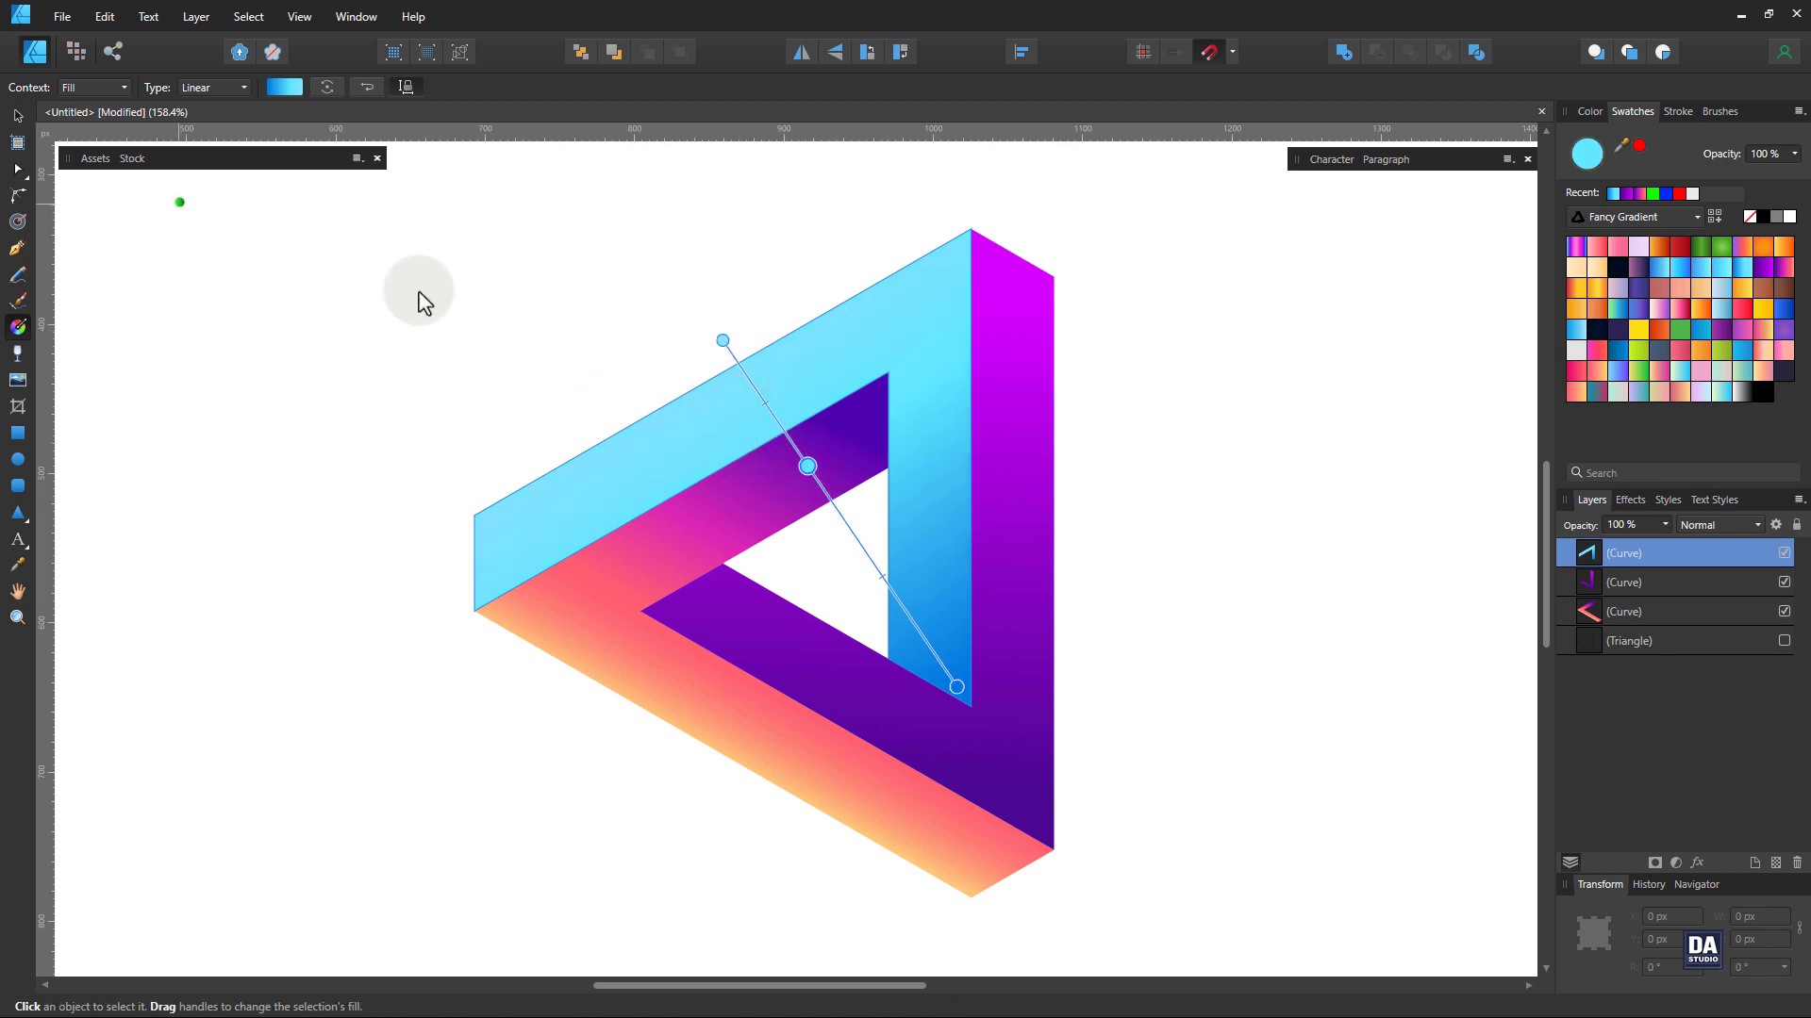
pyautogui.press('v')
pyautogui.click(283, 355)
# Draw a straight Pen line along the edge between the cyan and pink shapes, and give its stroke the white-to-transparent gradient
pyautogui.press('z')
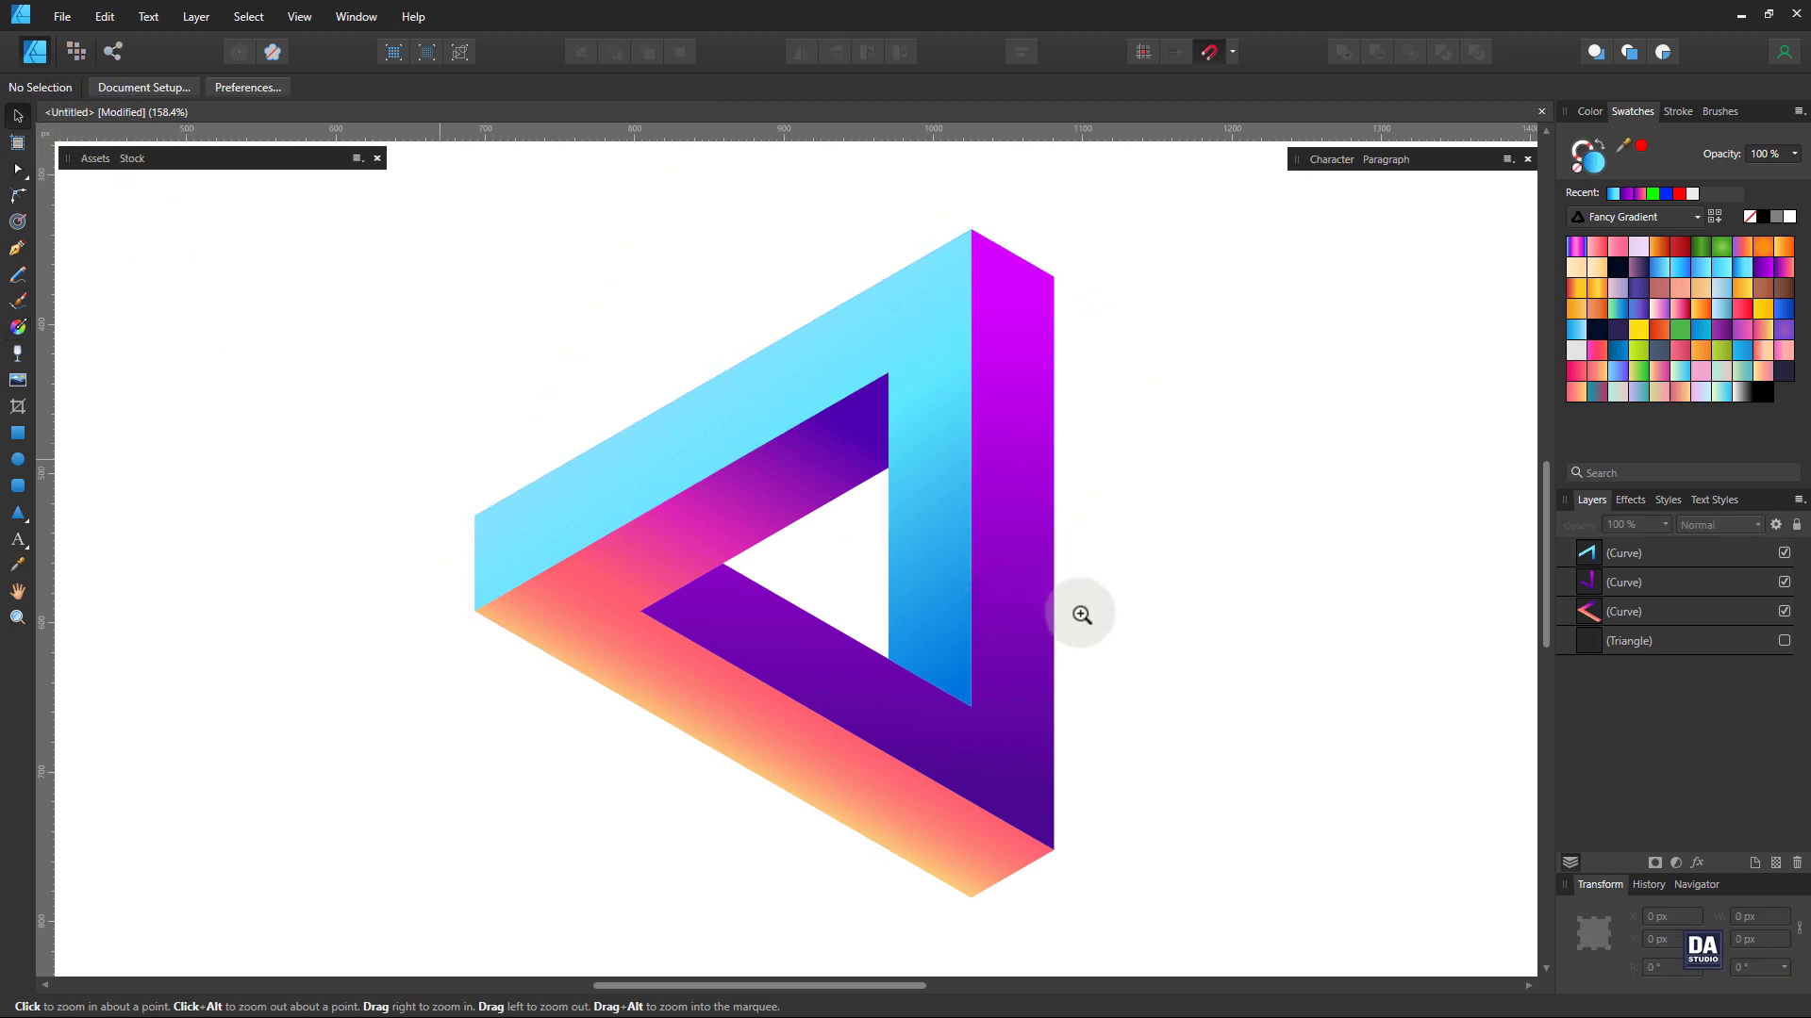
pyautogui.moveTo(1079, 614); pyautogui.dragTo(928, 572)
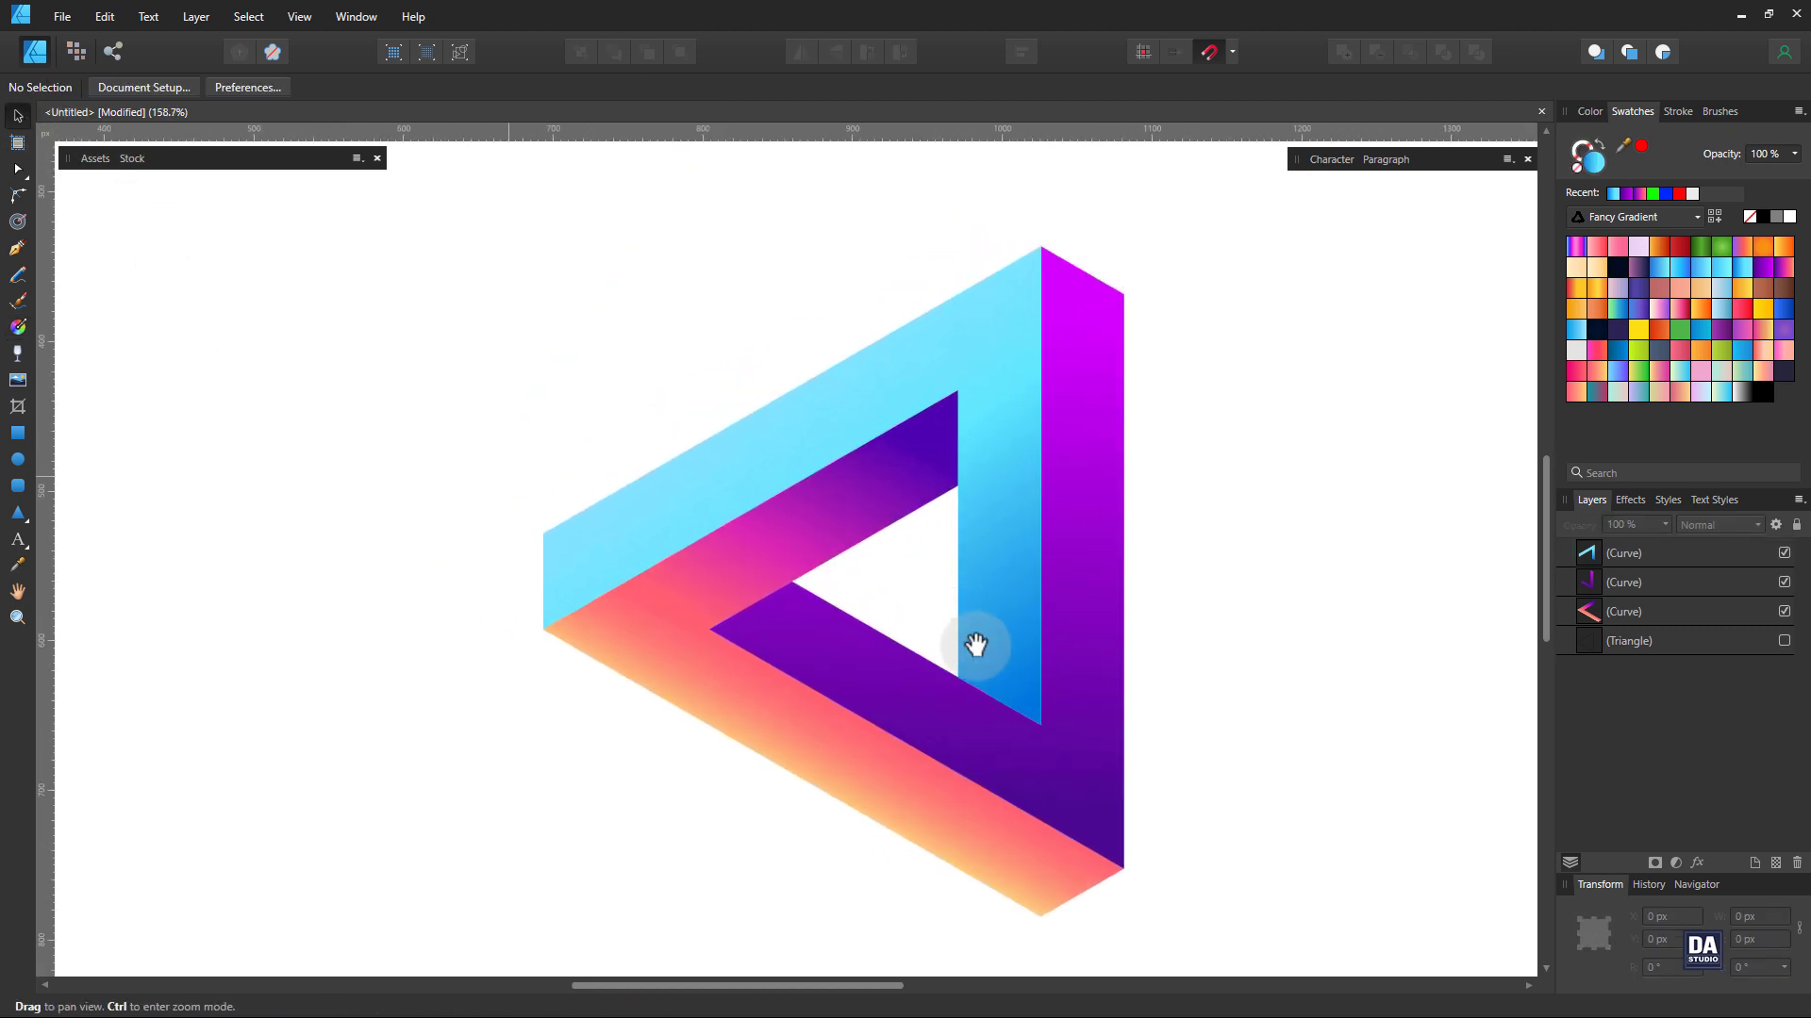
pyautogui.moveTo(975, 645); pyautogui.dragTo(1035, 671)
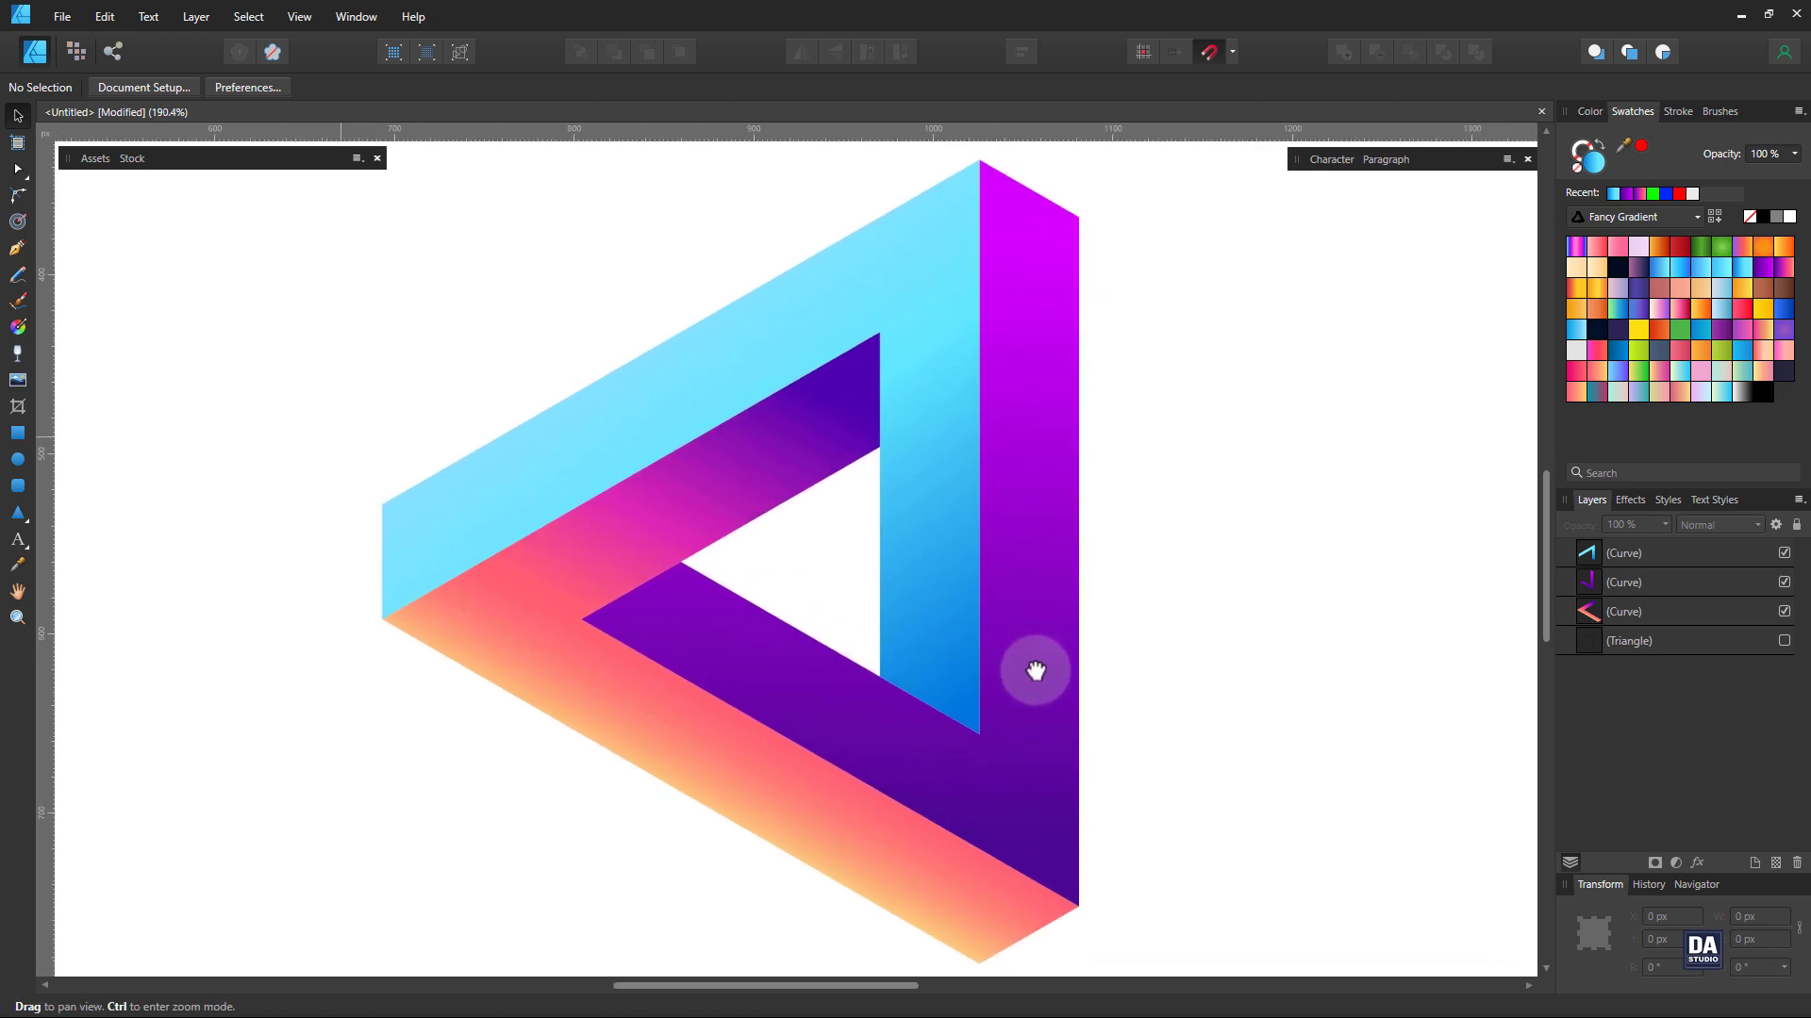
pyautogui.click(18, 249)
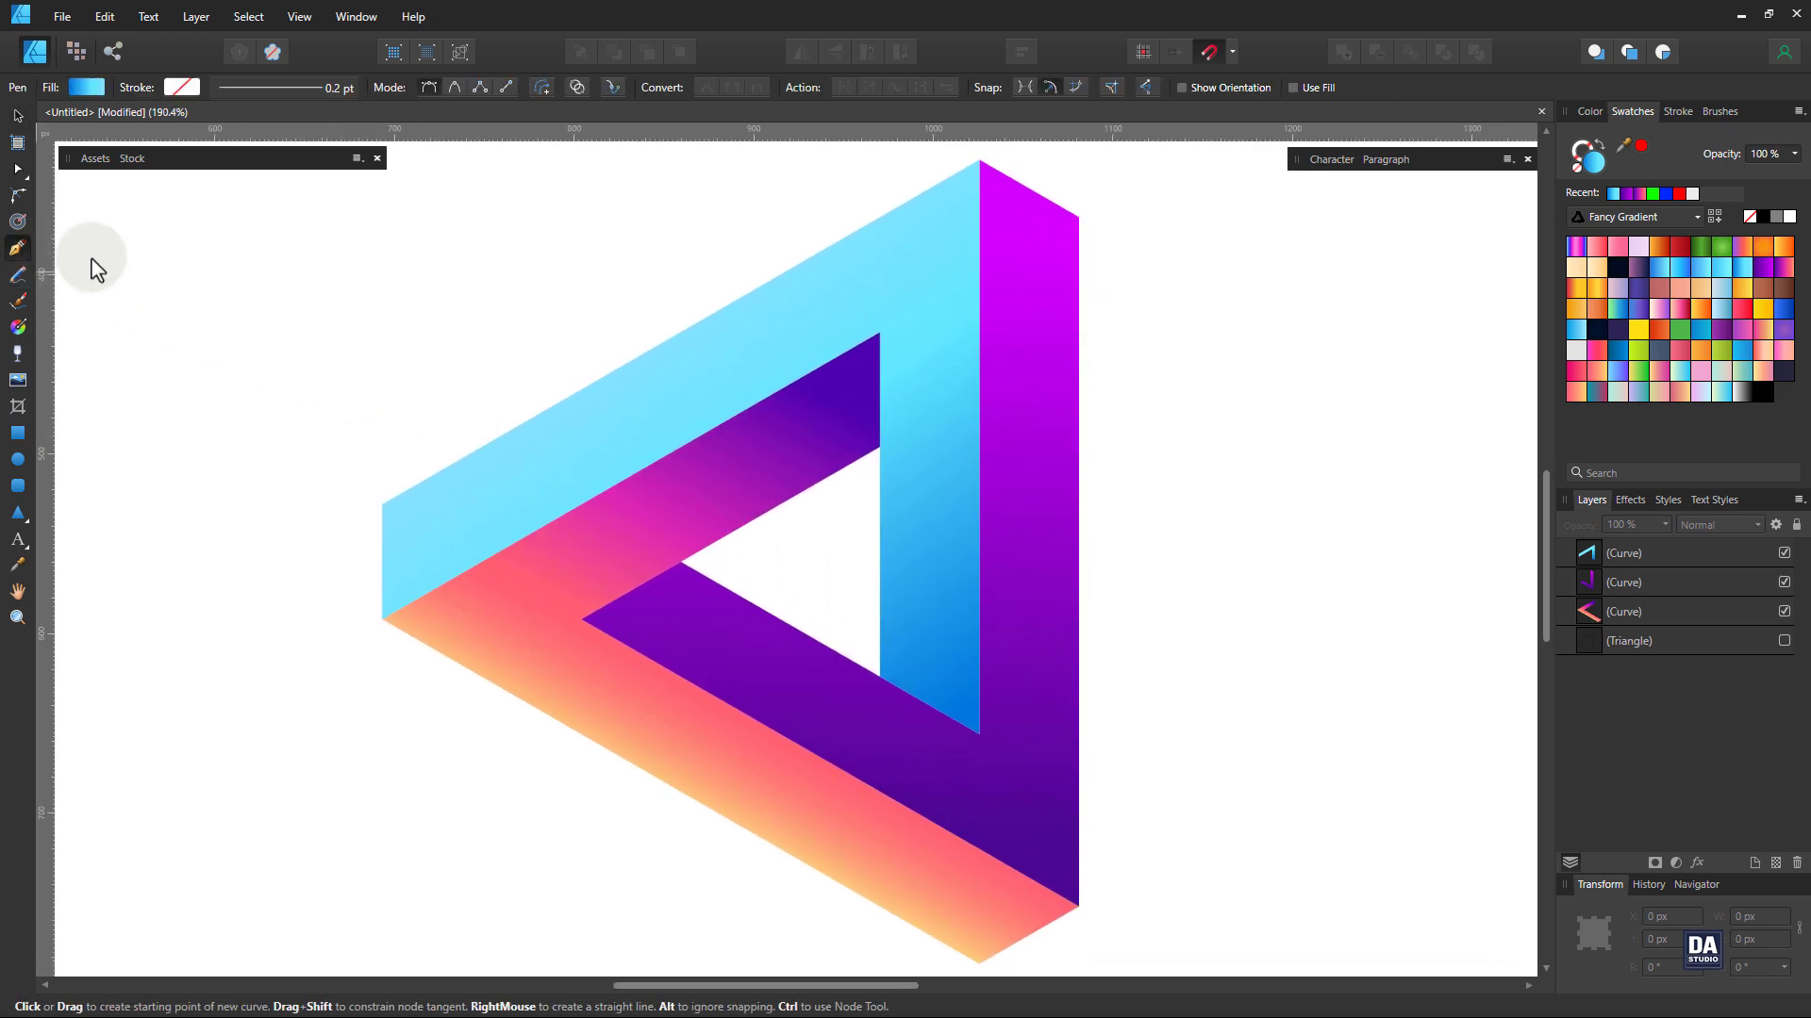
pyautogui.click(880, 332)
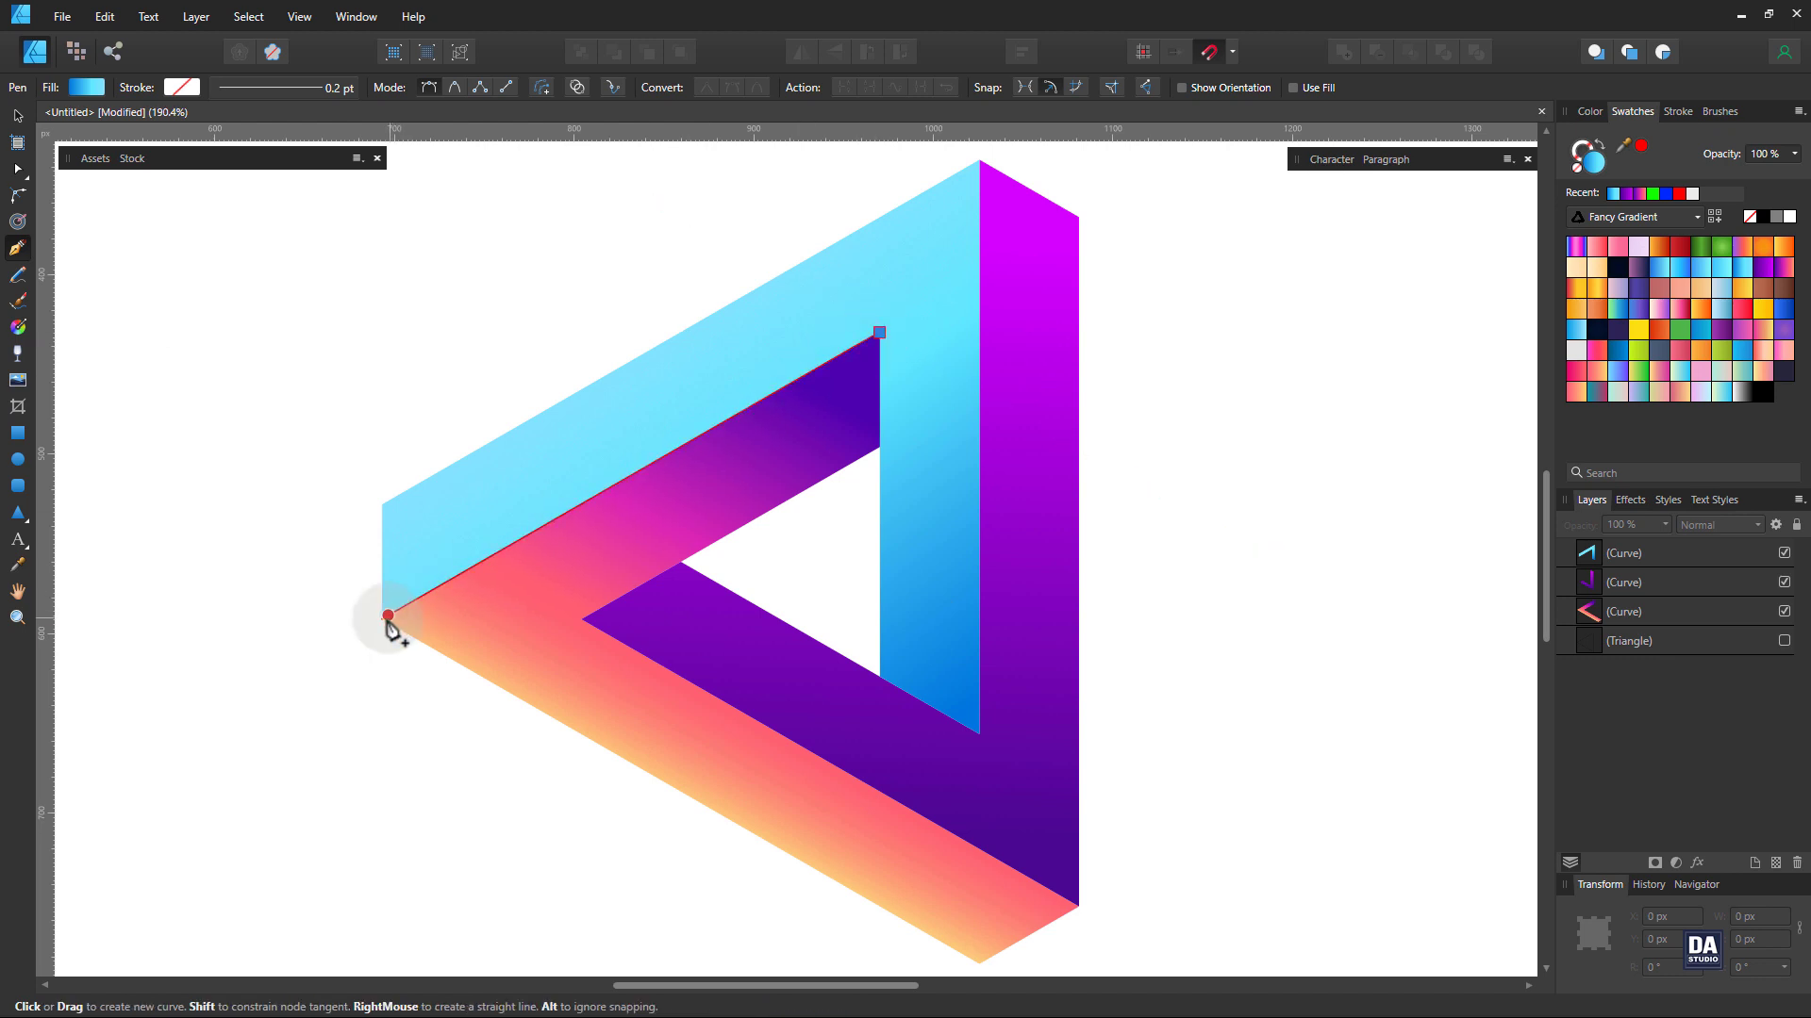
pyautogui.click(382, 620)
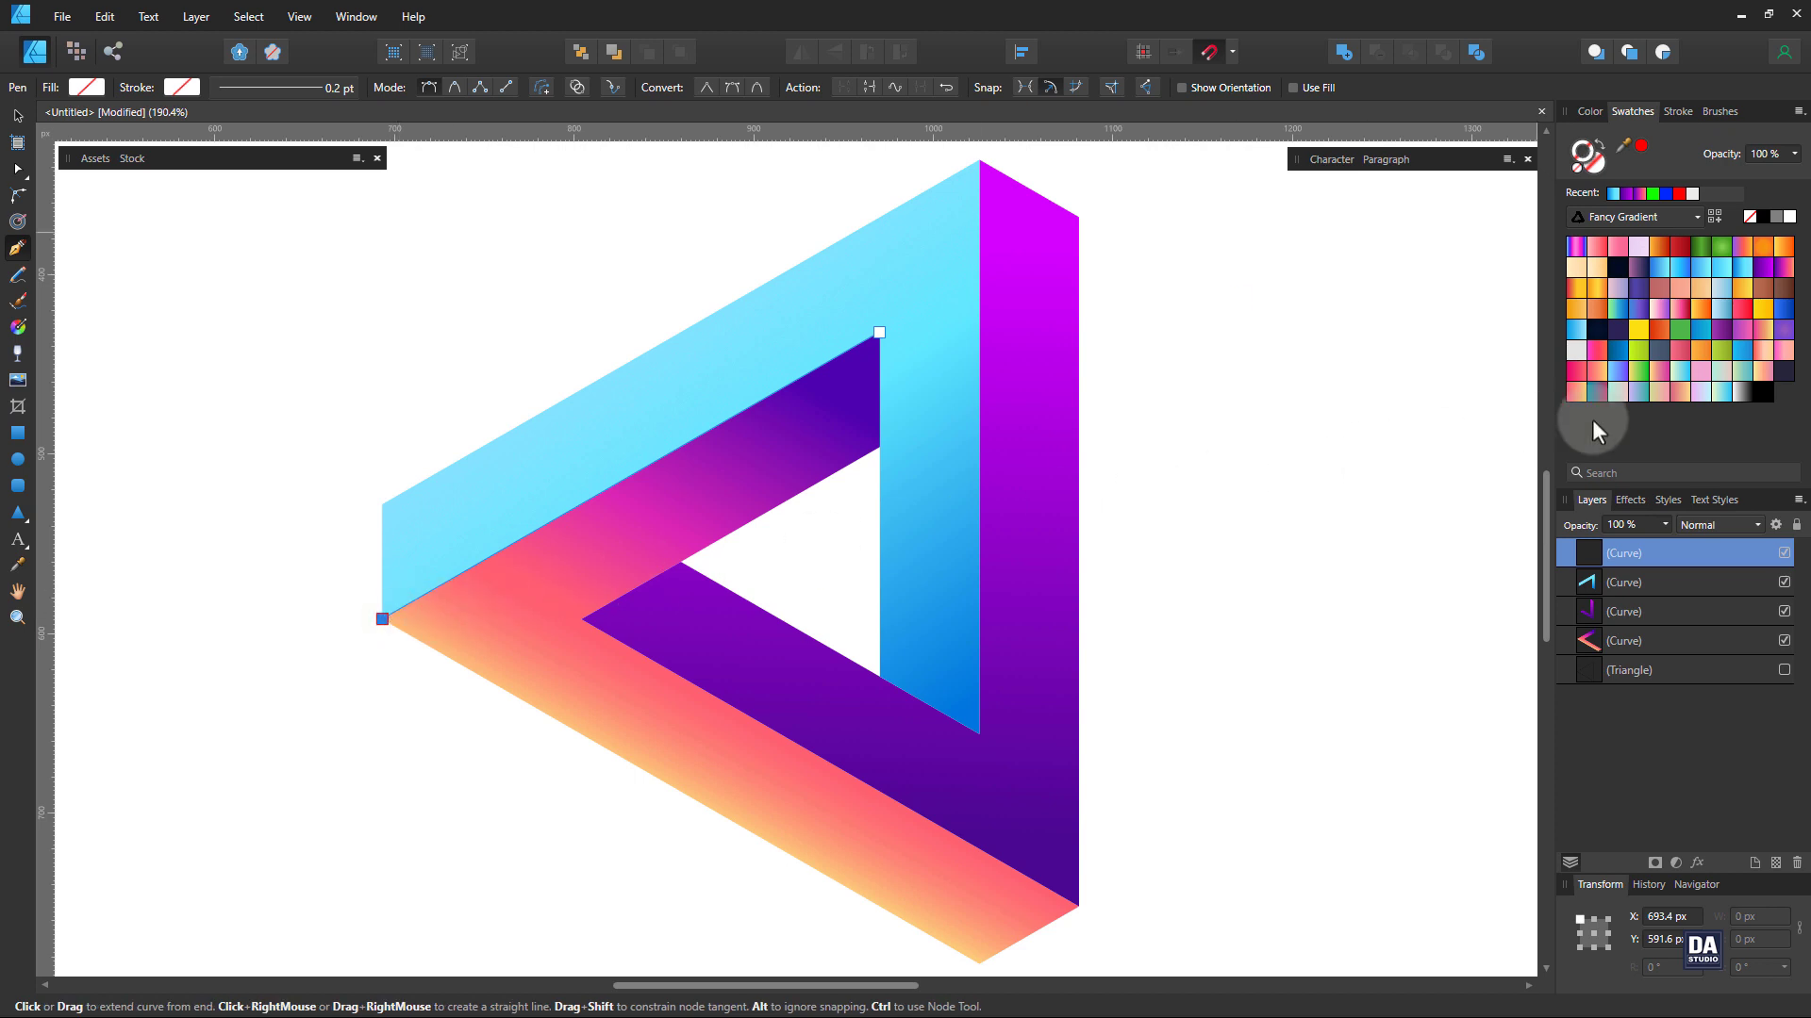
pyautogui.click(1738, 394)
# Set the line's stroke to 1 pt with Scale with object on, and taper its pressure profile at both ends
pyautogui.click(1679, 112)
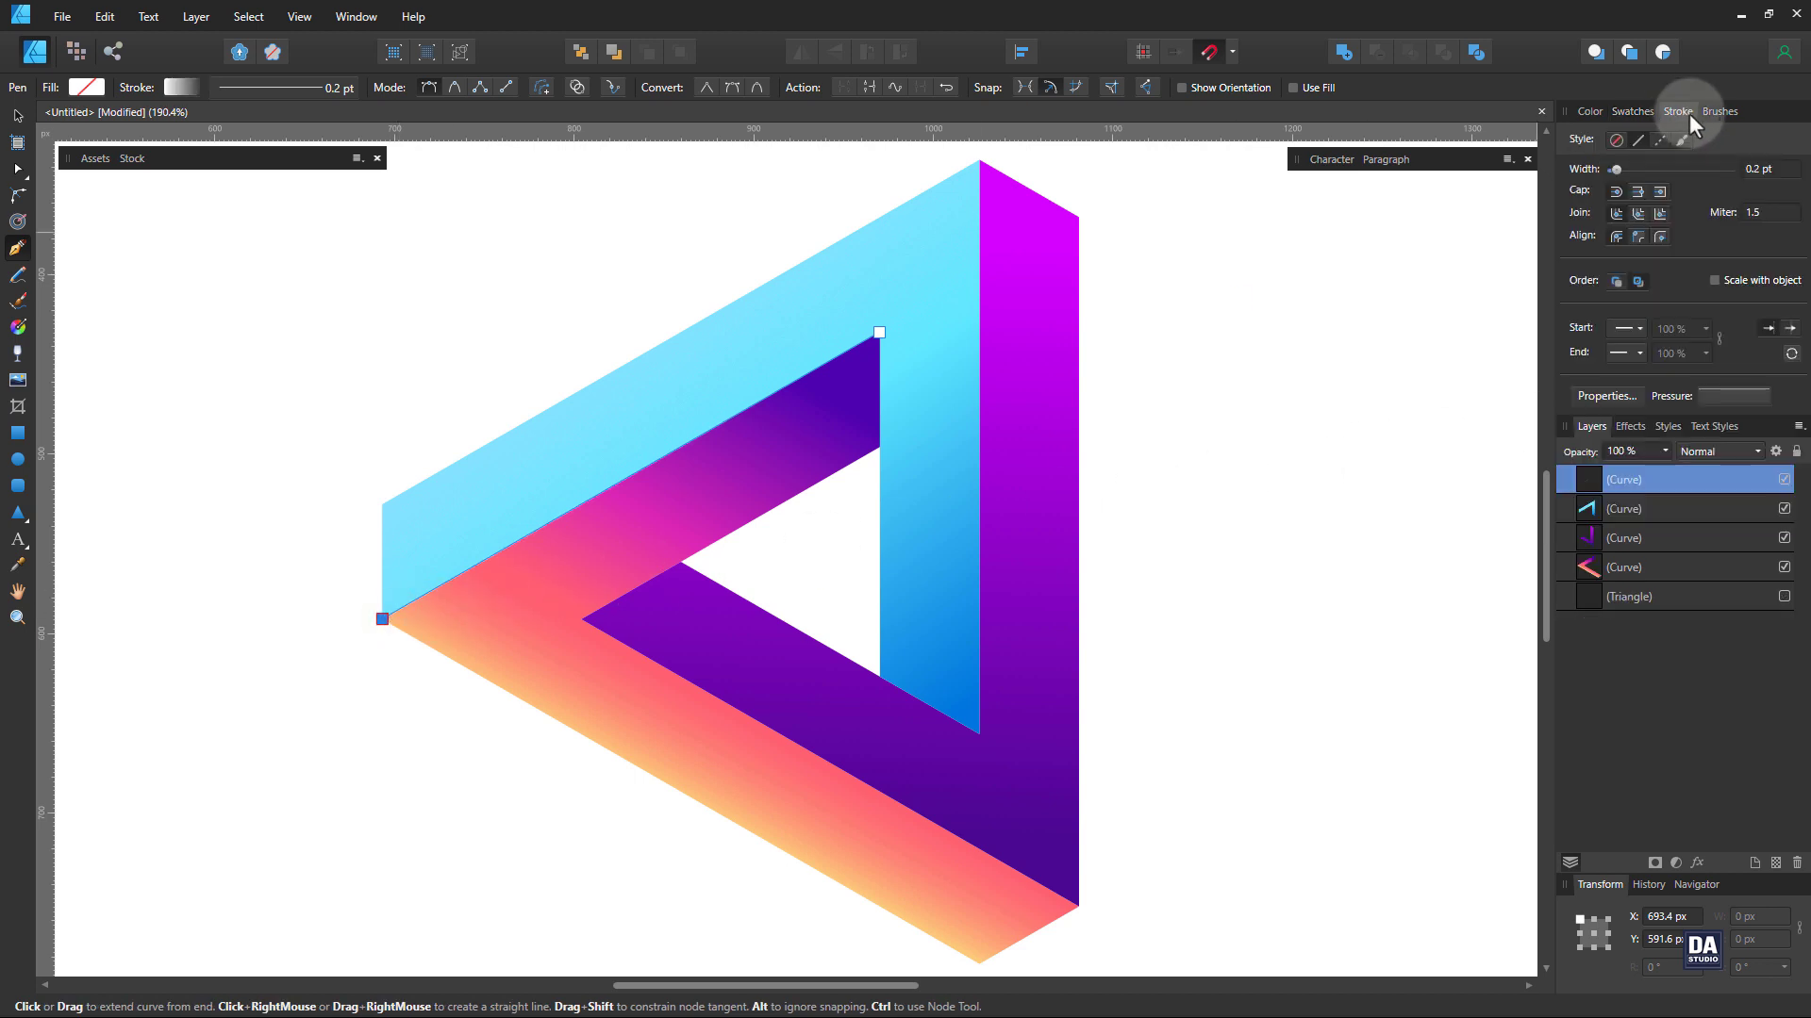
pyautogui.scroll(1, 1746, 179)
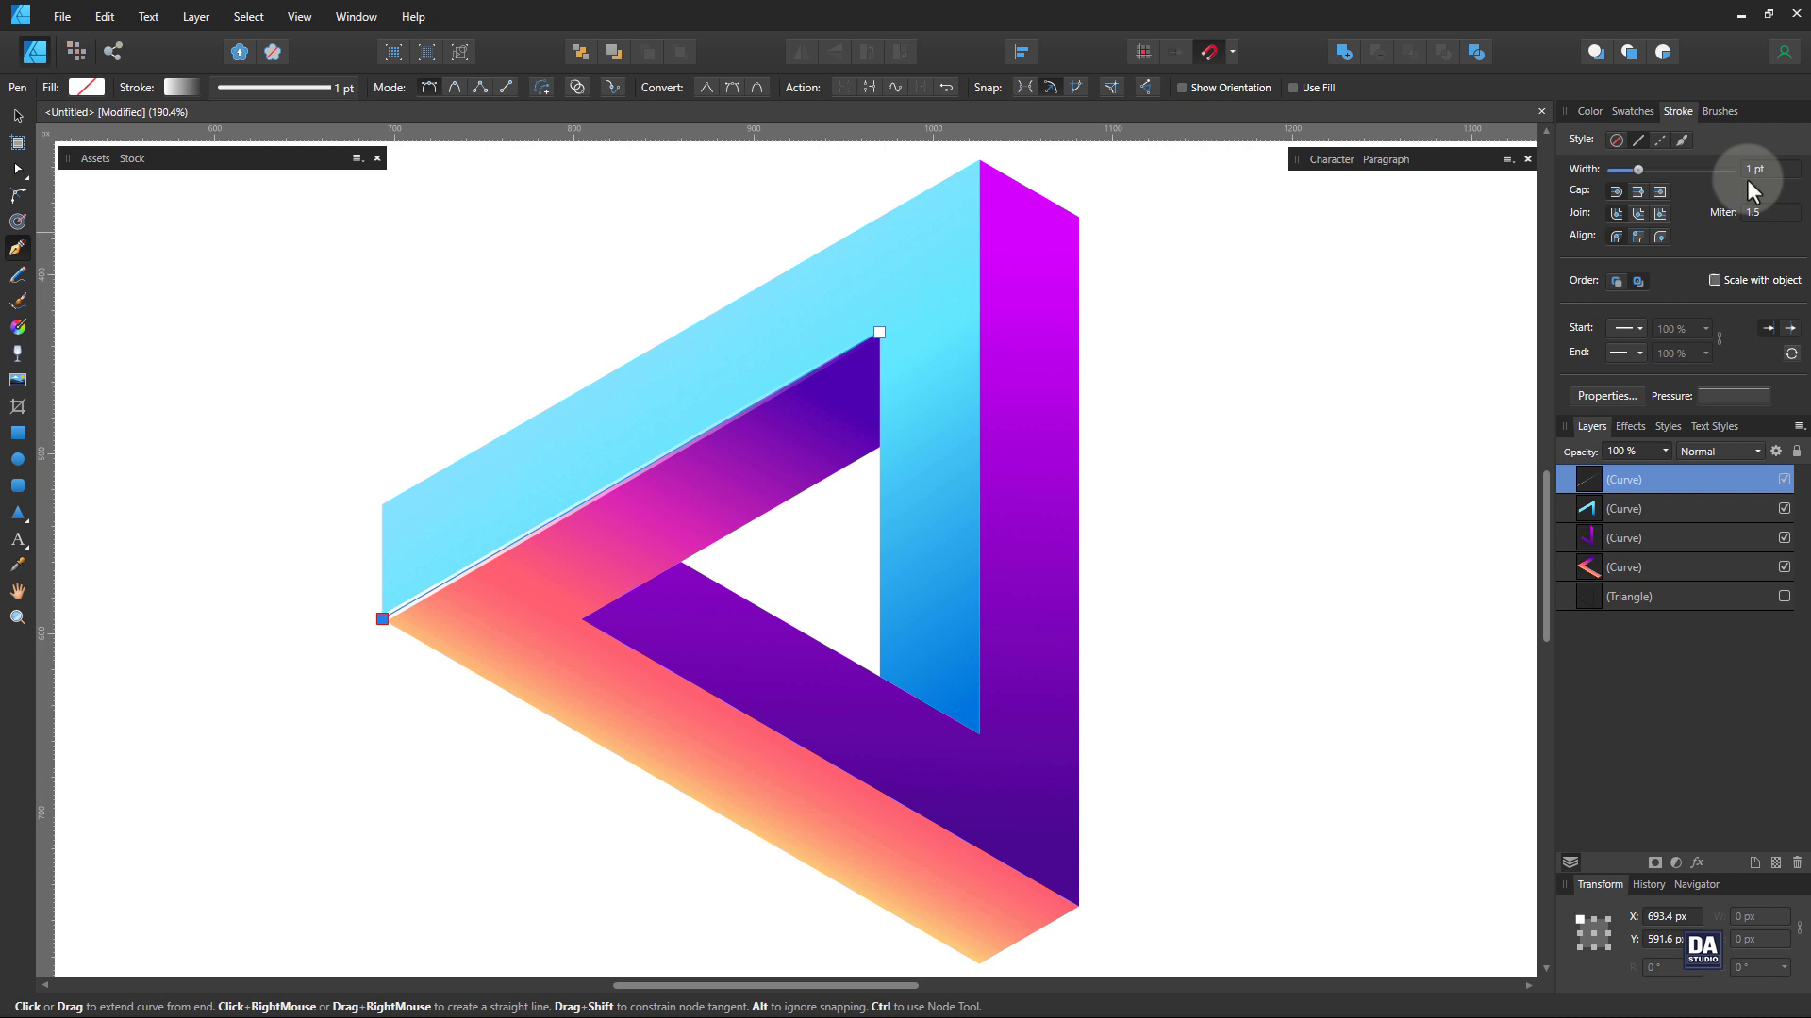
pyautogui.click(1741, 398)
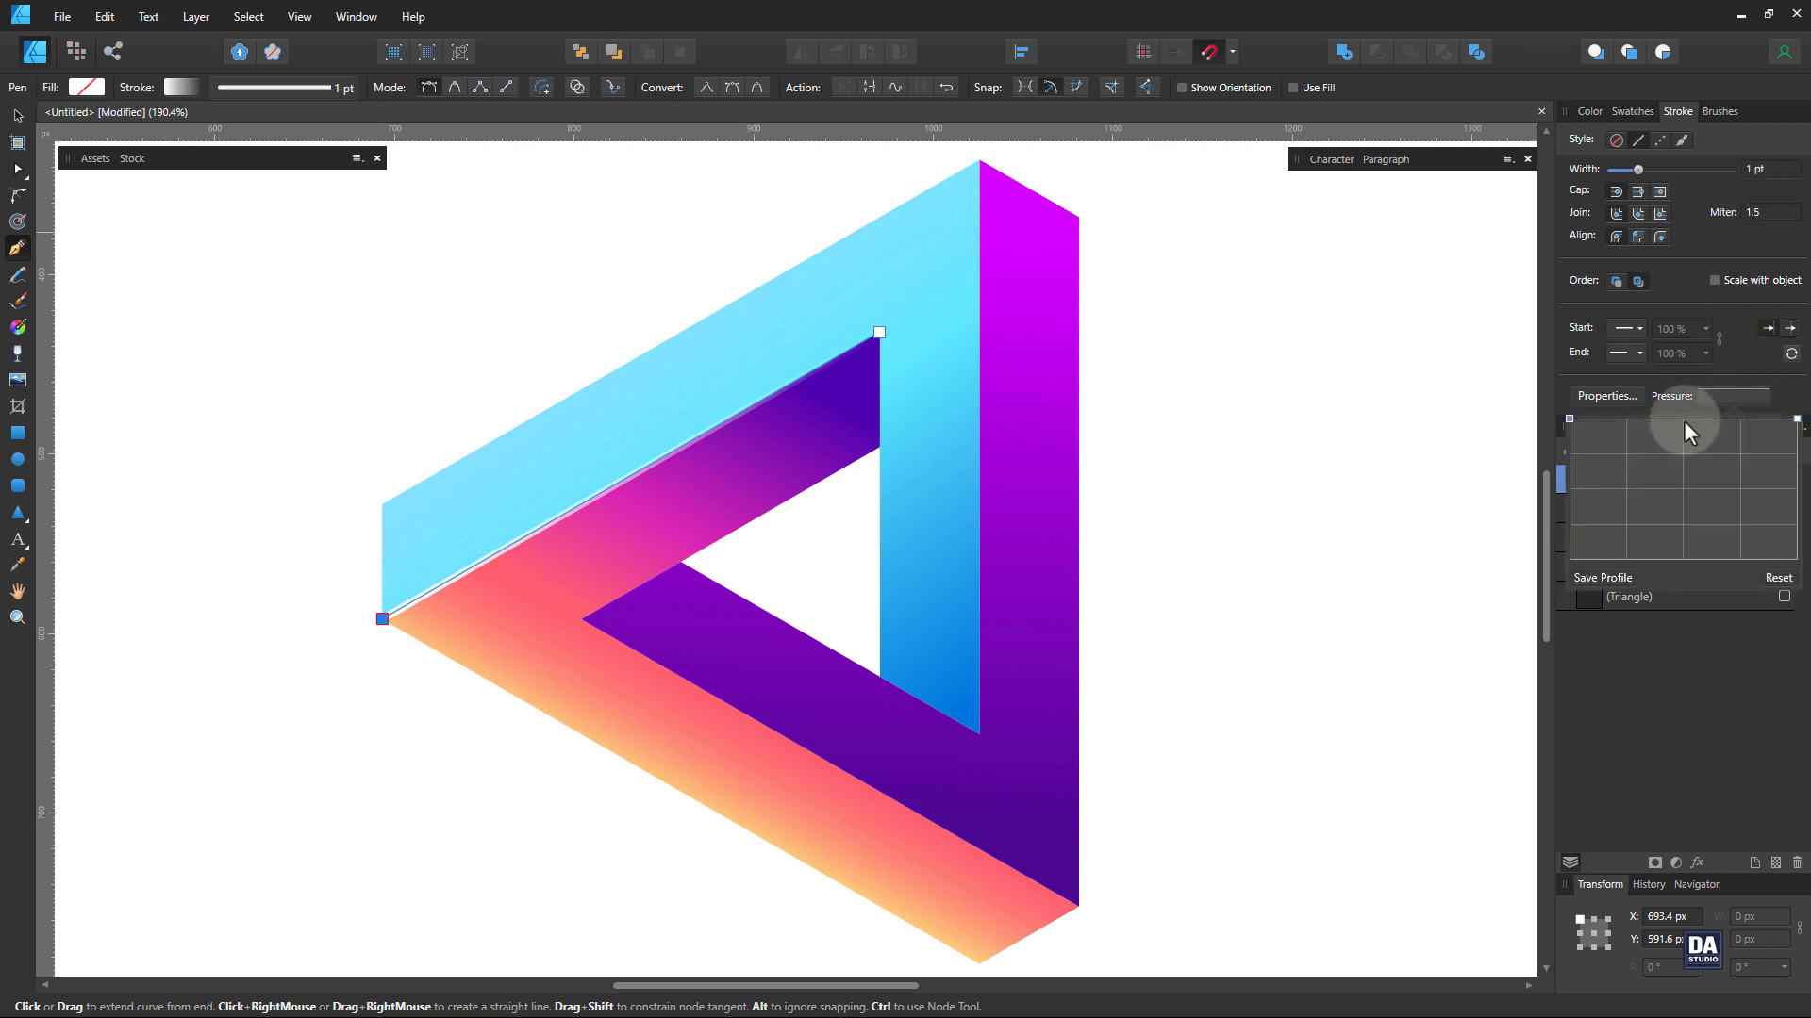
pyautogui.moveTo(1570, 420); pyautogui.dragTo(1558, 566)
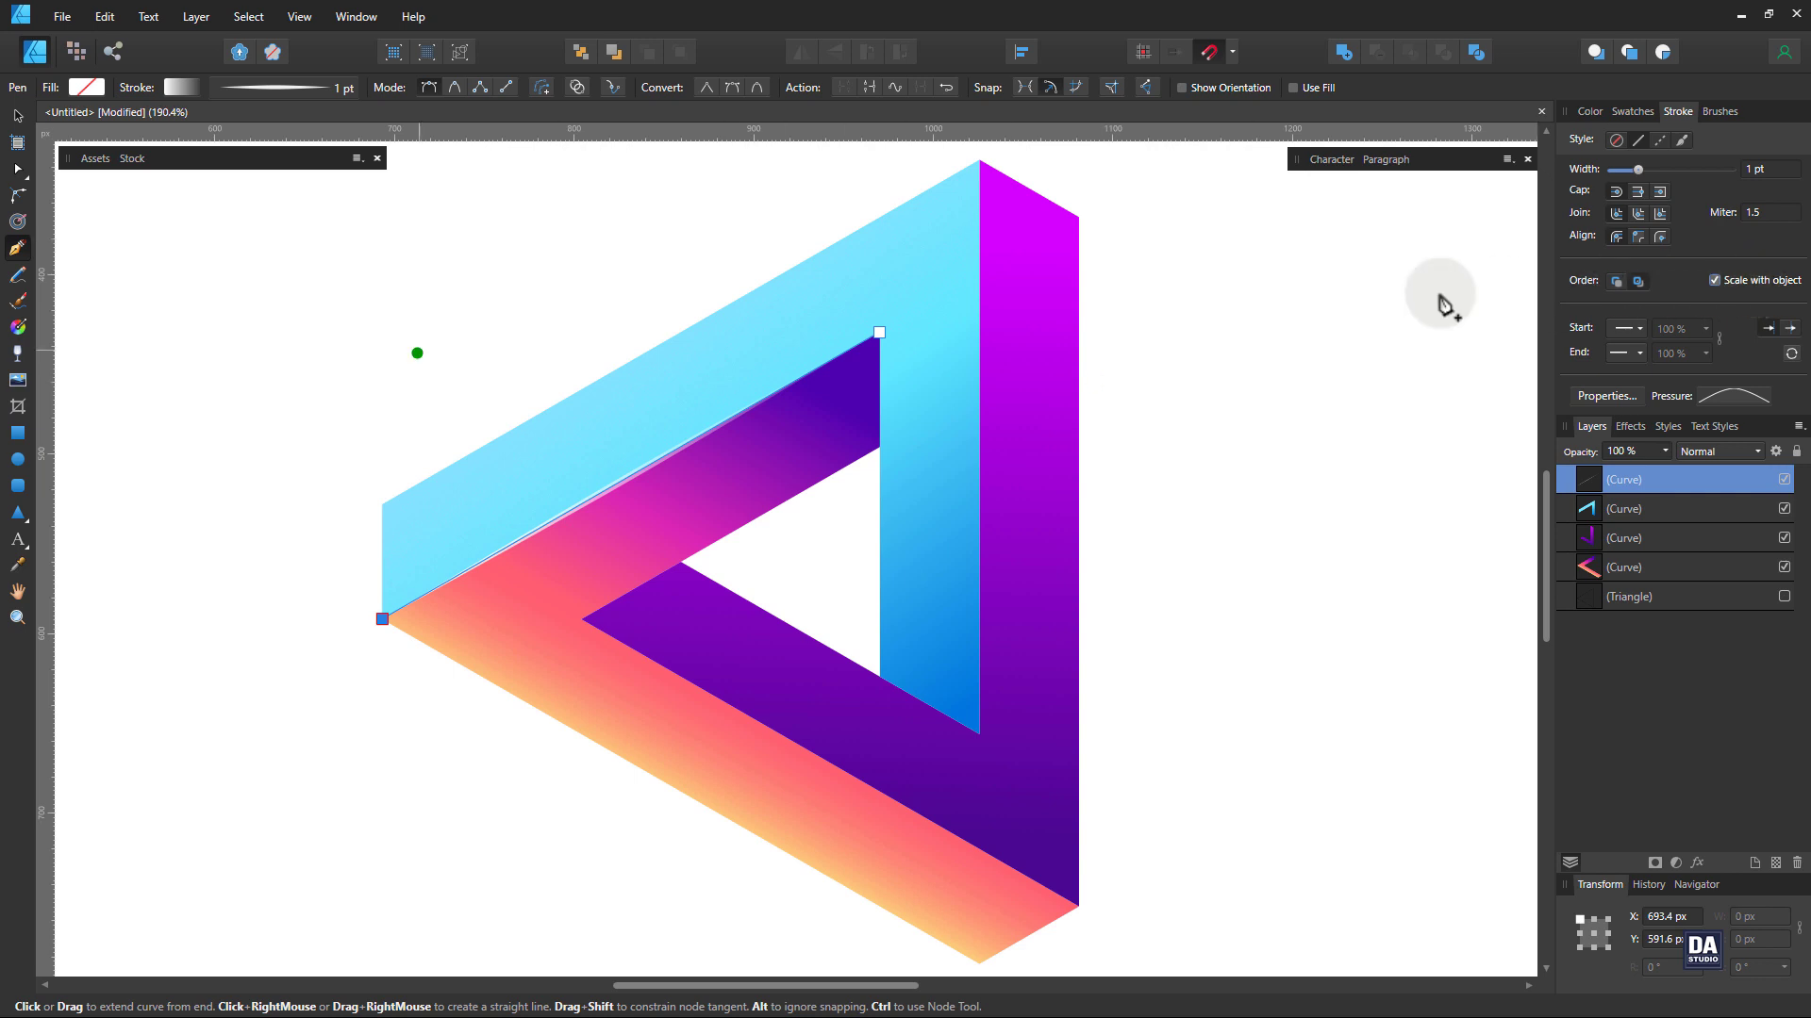
# Change the line's stroke gradient to Elliptical, running from the line's middle to just past its upper end
pyautogui.click(27, 326)
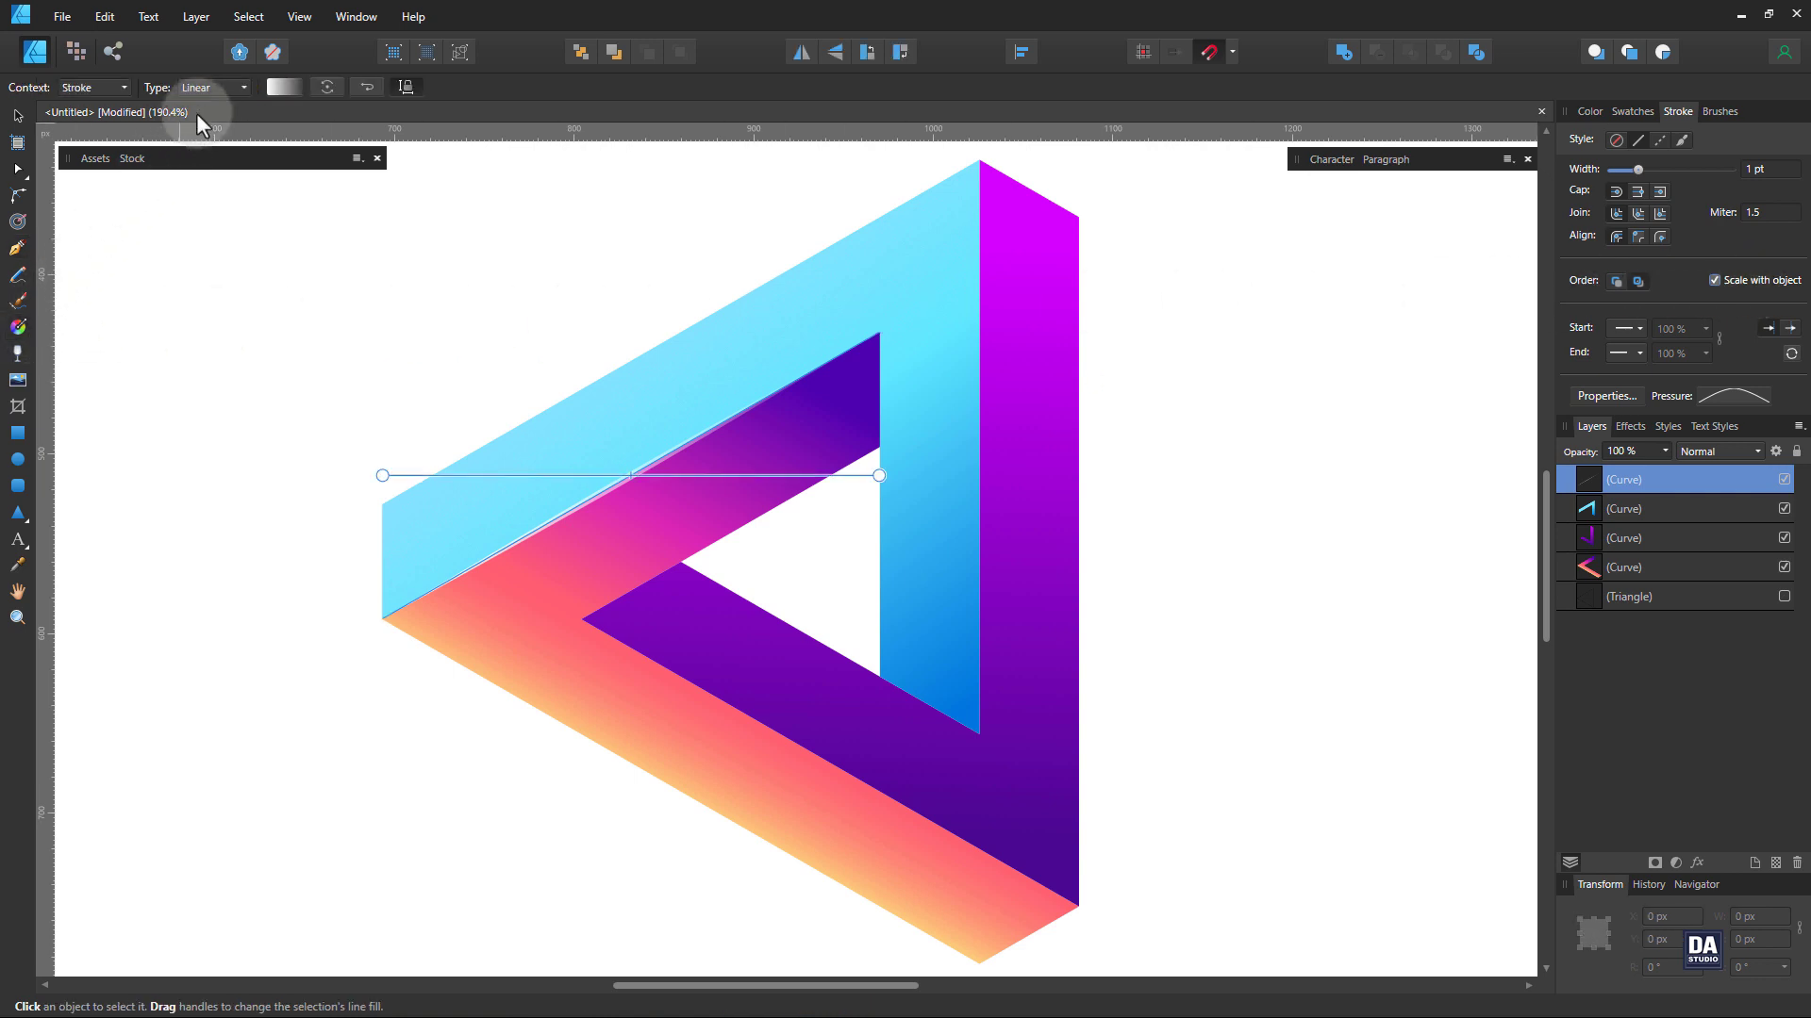
pyautogui.click(213, 88)
pyautogui.click(213, 174)
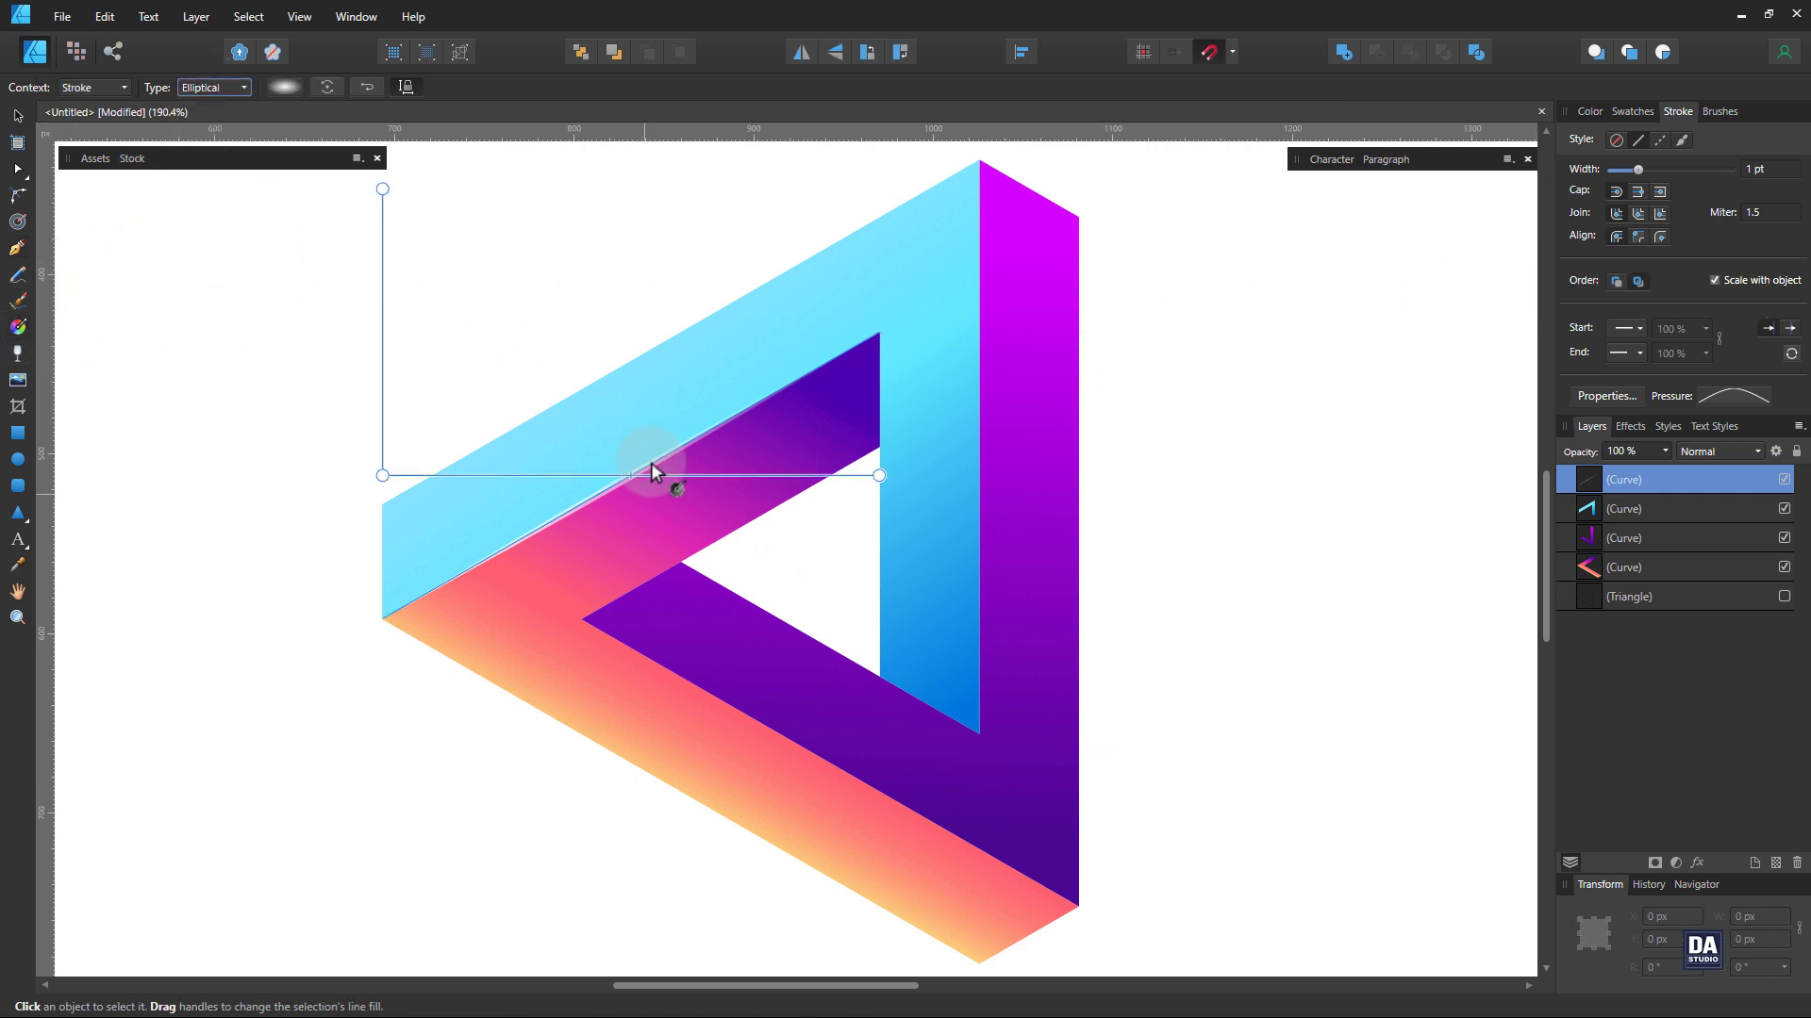
pyautogui.moveTo(650, 462)
pyautogui.mouseDown()
pyautogui.moveTo(717, 467)
pyautogui.moveTo(924, 309)
pyautogui.mouseUp()
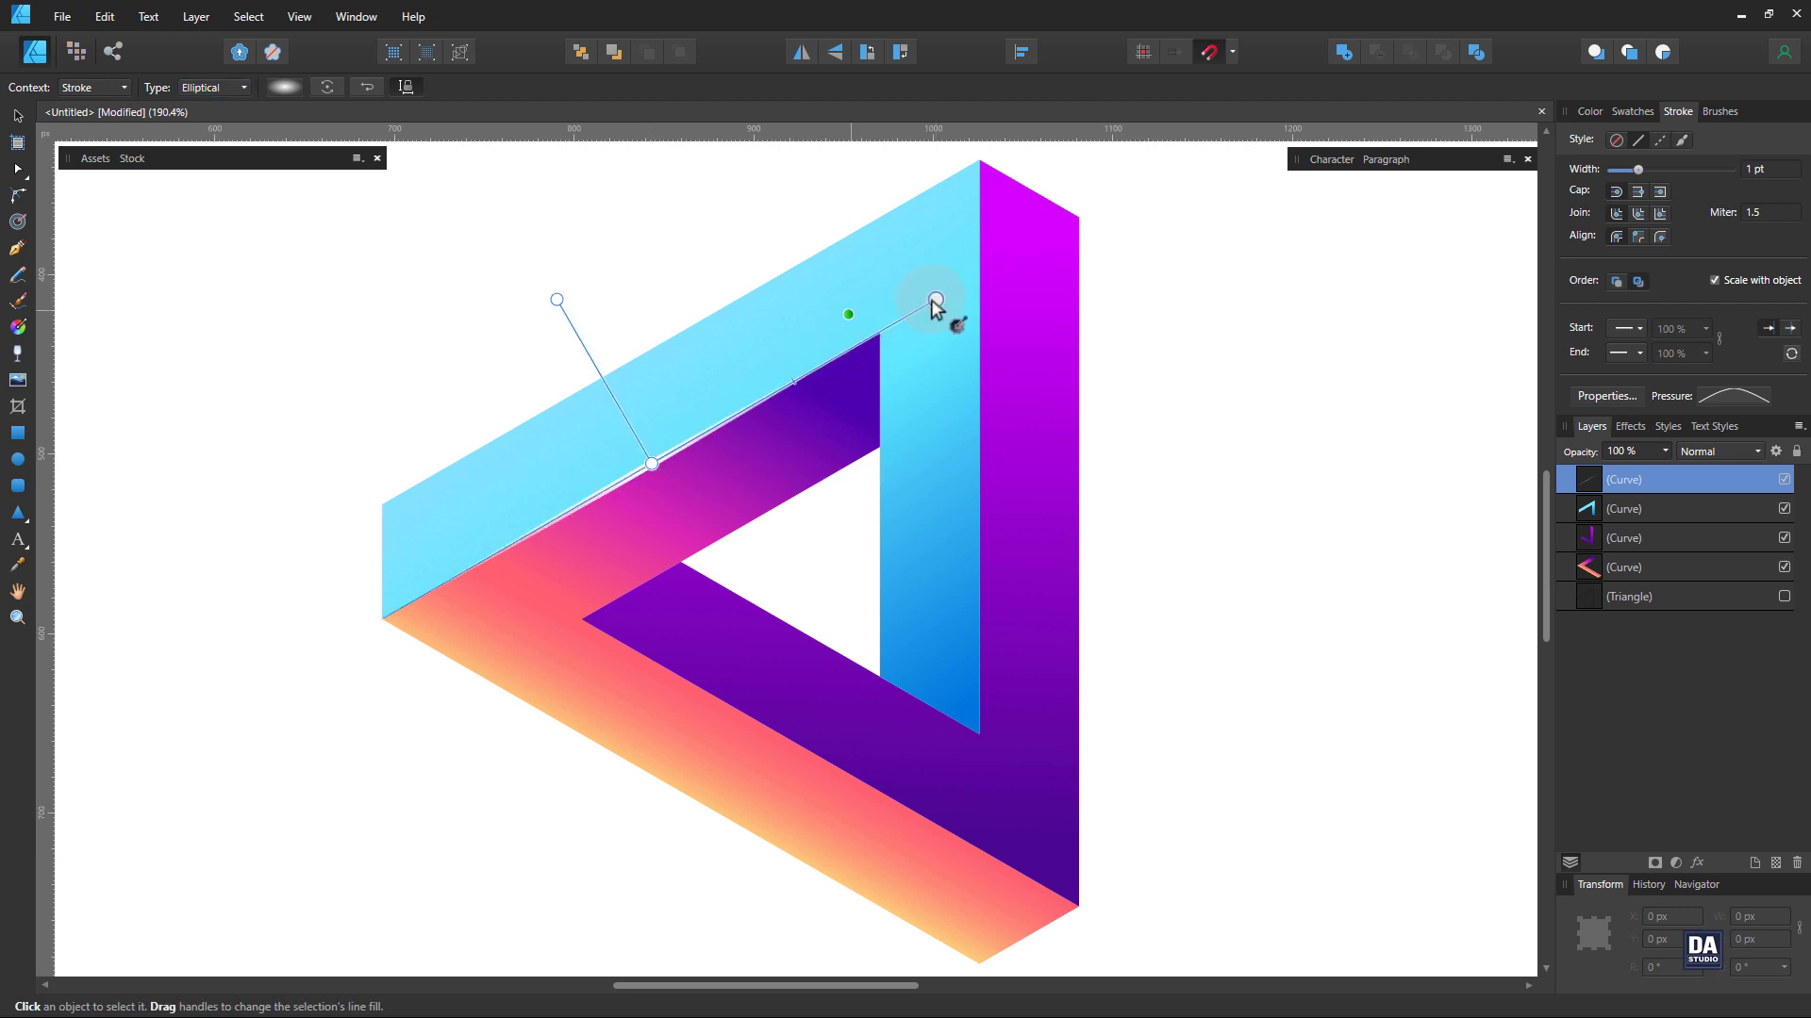
# Set the highlight line's stroke width to 0.6 pt
pyautogui.press('v')
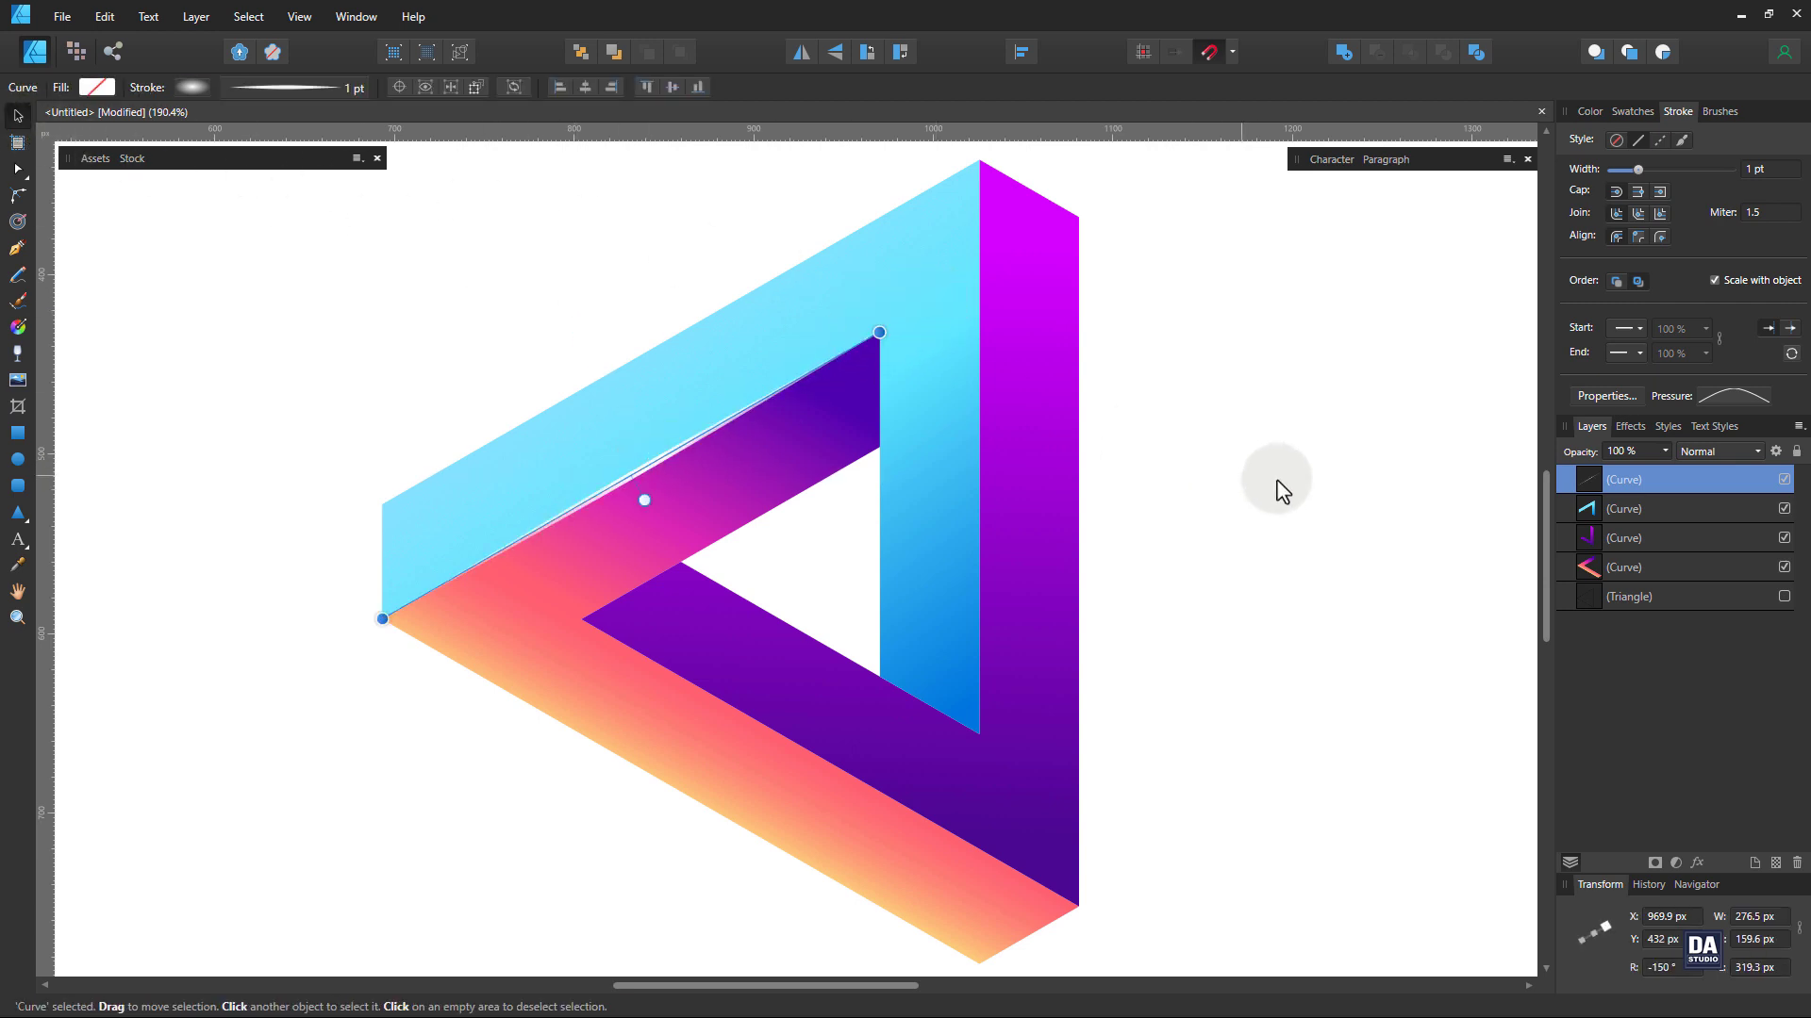
pyautogui.click(1283, 488)
pyautogui.click(653, 460)
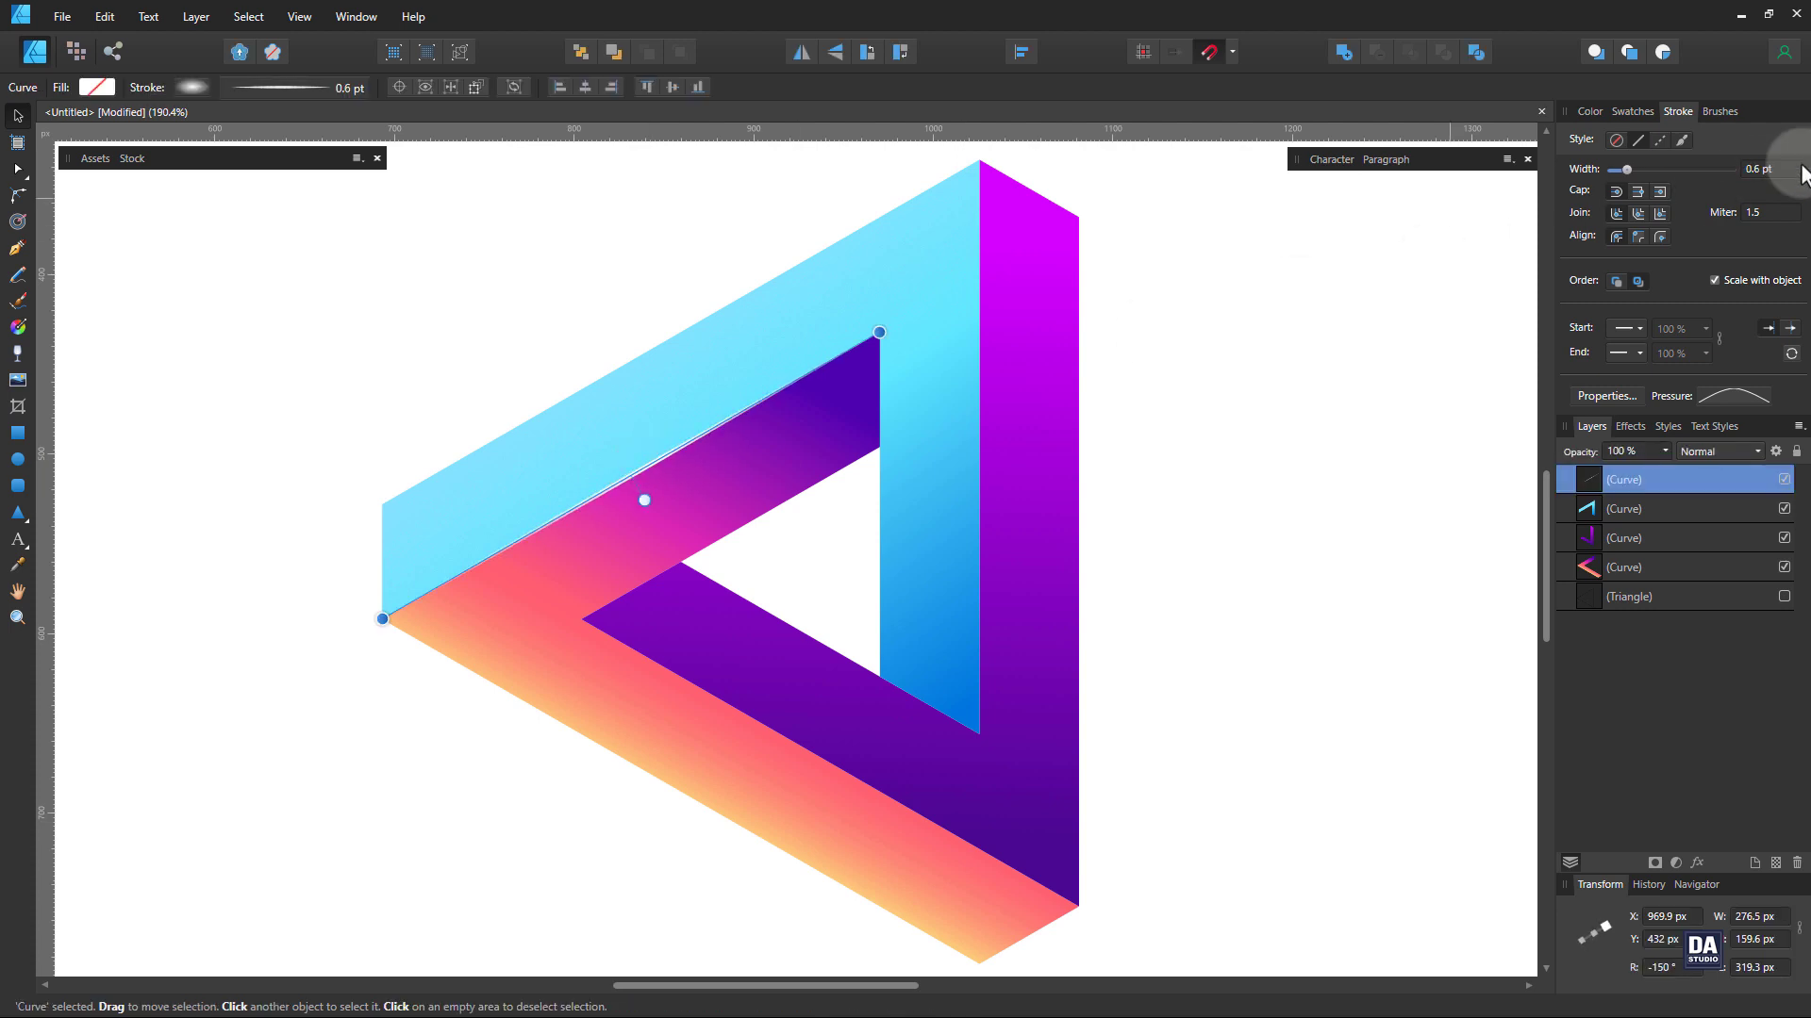
pyautogui.click(1283, 453)
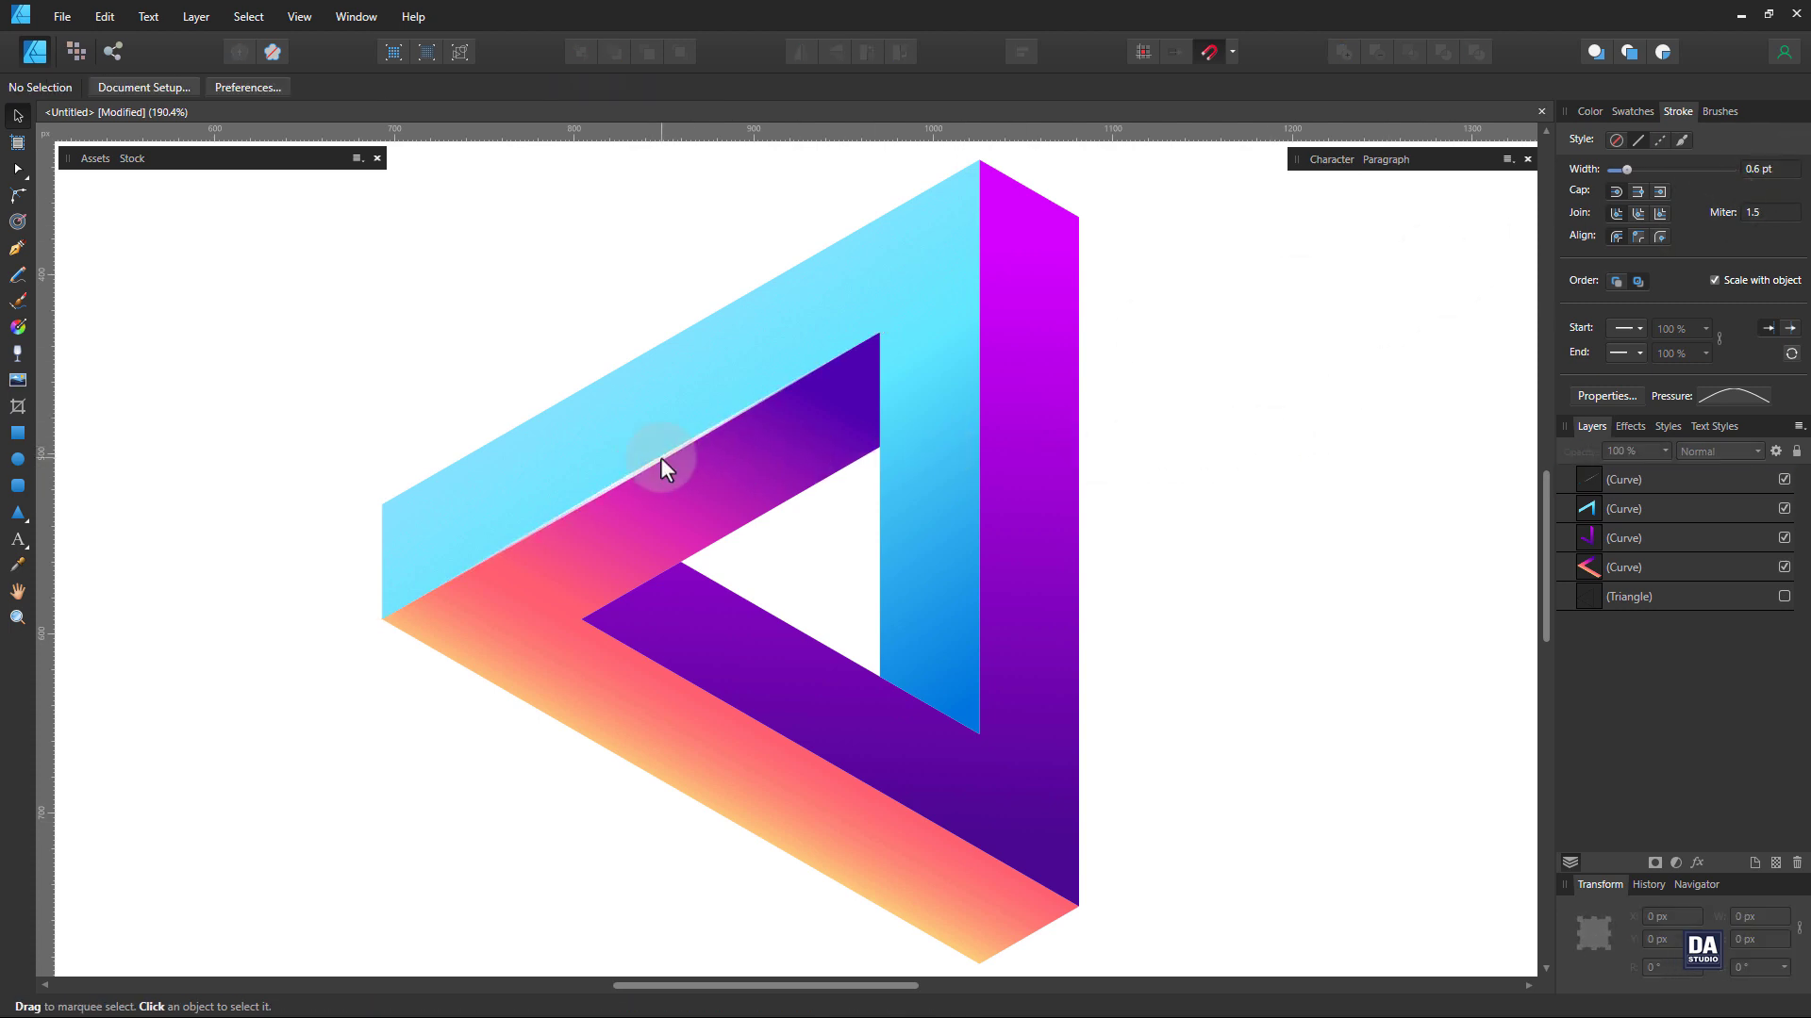
# Duplicate the highlight line, rotate the copy to 150°, and place it along the edge between the purple and orange shapes
pyautogui.moveTo(660, 456); pyautogui.dragTo(758, 550)
pyautogui.moveTo(740, 597); pyautogui.dragTo(703, 649)
pyautogui.moveTo(766, 594); pyautogui.dragTo(864, 784)
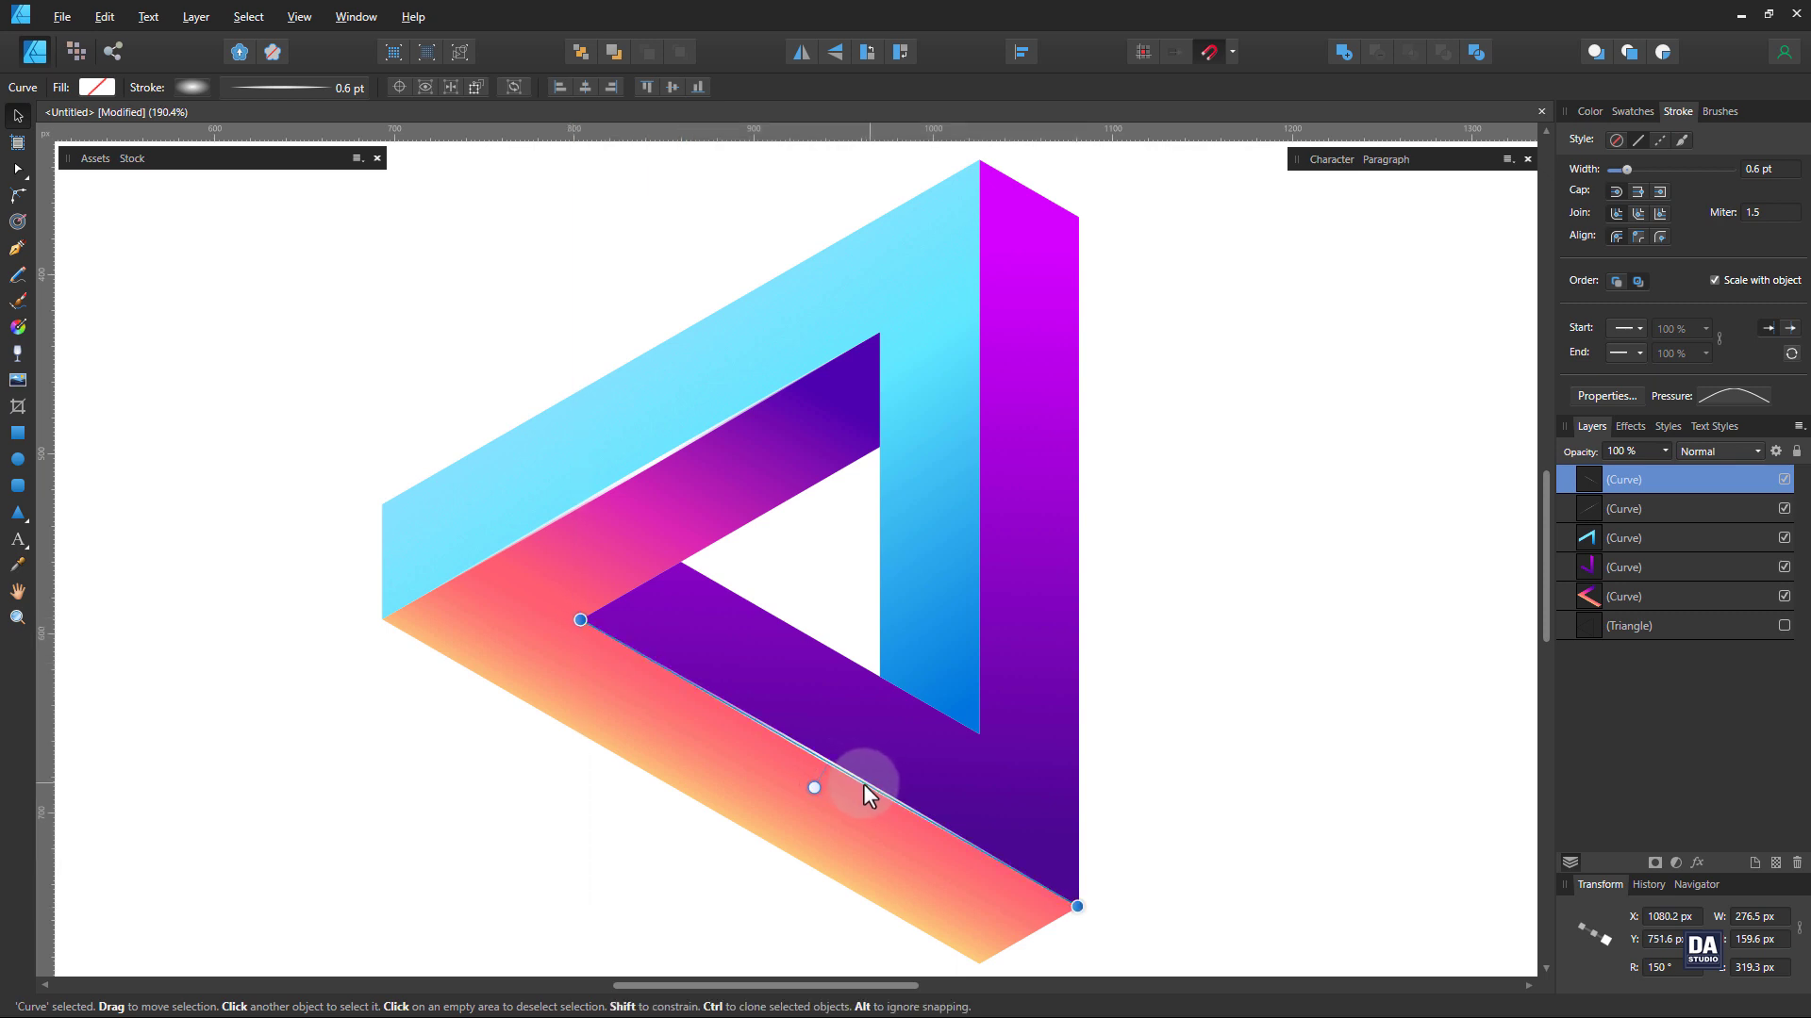
# Add another copy of the highlight line, rotated to 90°, and place it along the vertical edge between the blue and purple shapes
pyautogui.hotkey('ctrl', 'v')
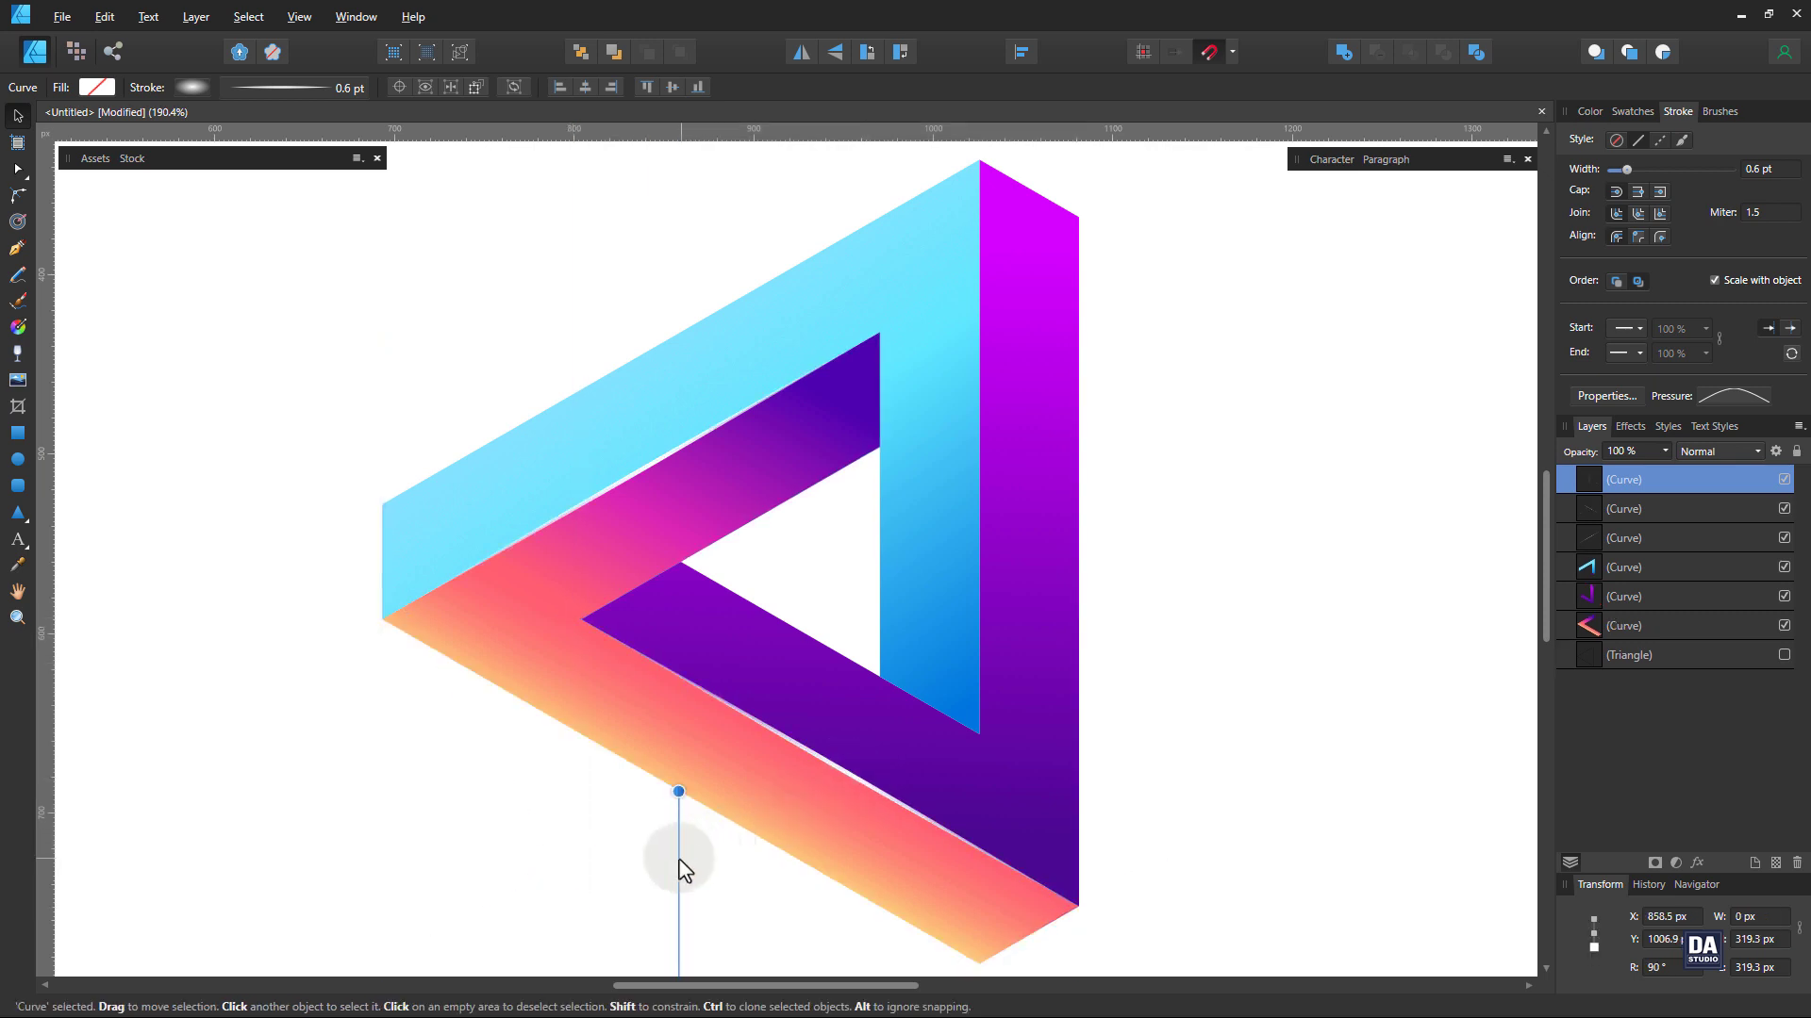
pyautogui.moveTo(683, 867); pyautogui.dragTo(975, 235)
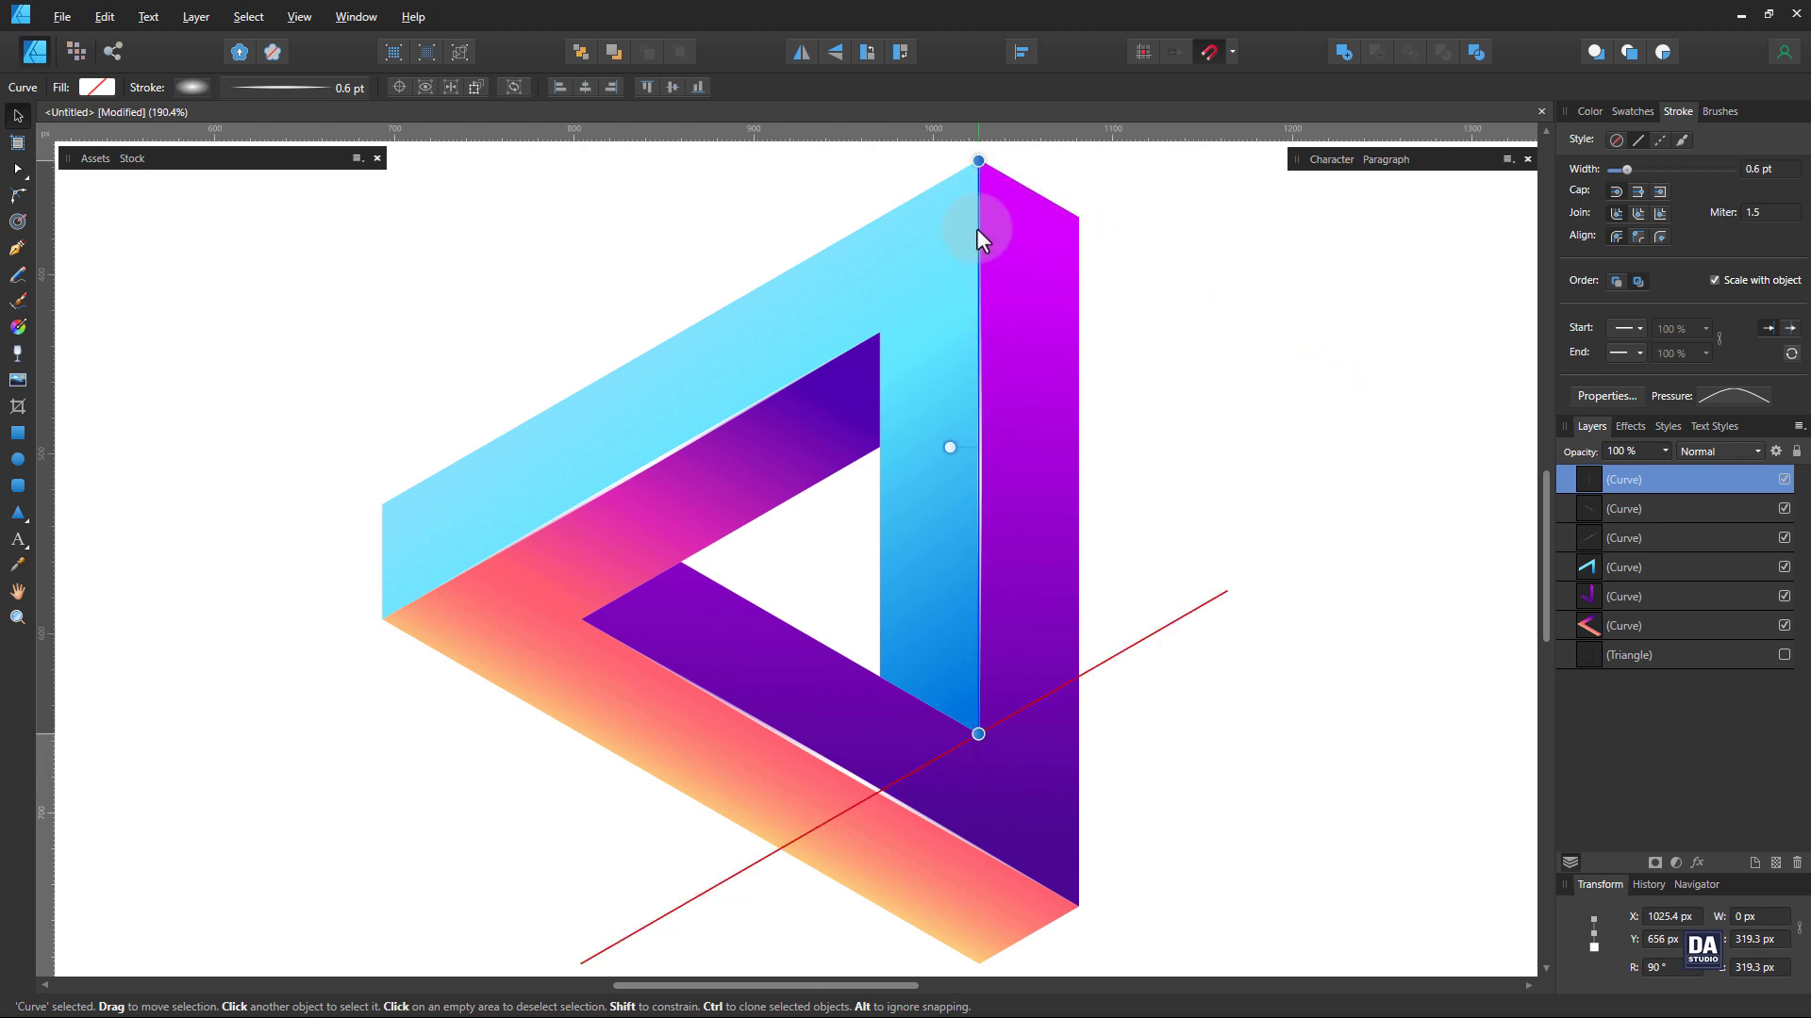
pyautogui.click(1170, 356)
# Extend the orange end of the pink-orange shape's gradient slightly beyond its outer lower edge, and deselect the shape
pyautogui.press('z')
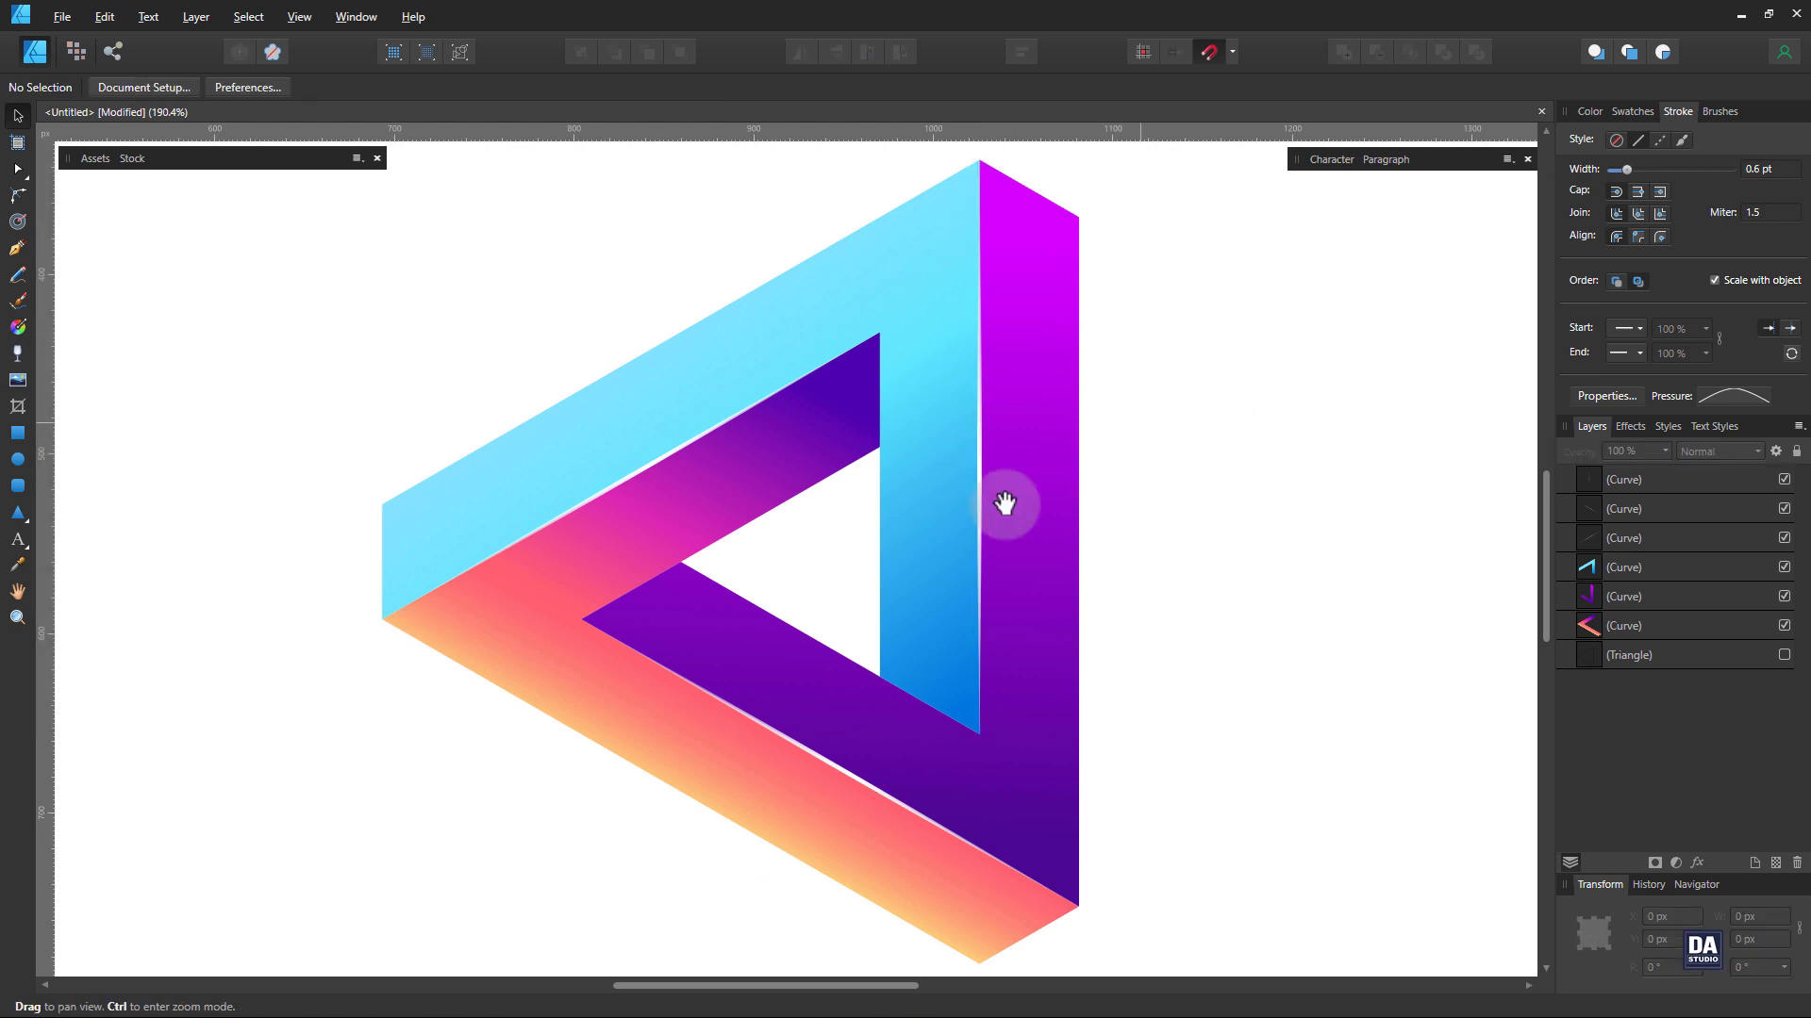
pyautogui.moveTo(872, 558); pyautogui.dragTo(630, 527)
pyautogui.click(760, 651)
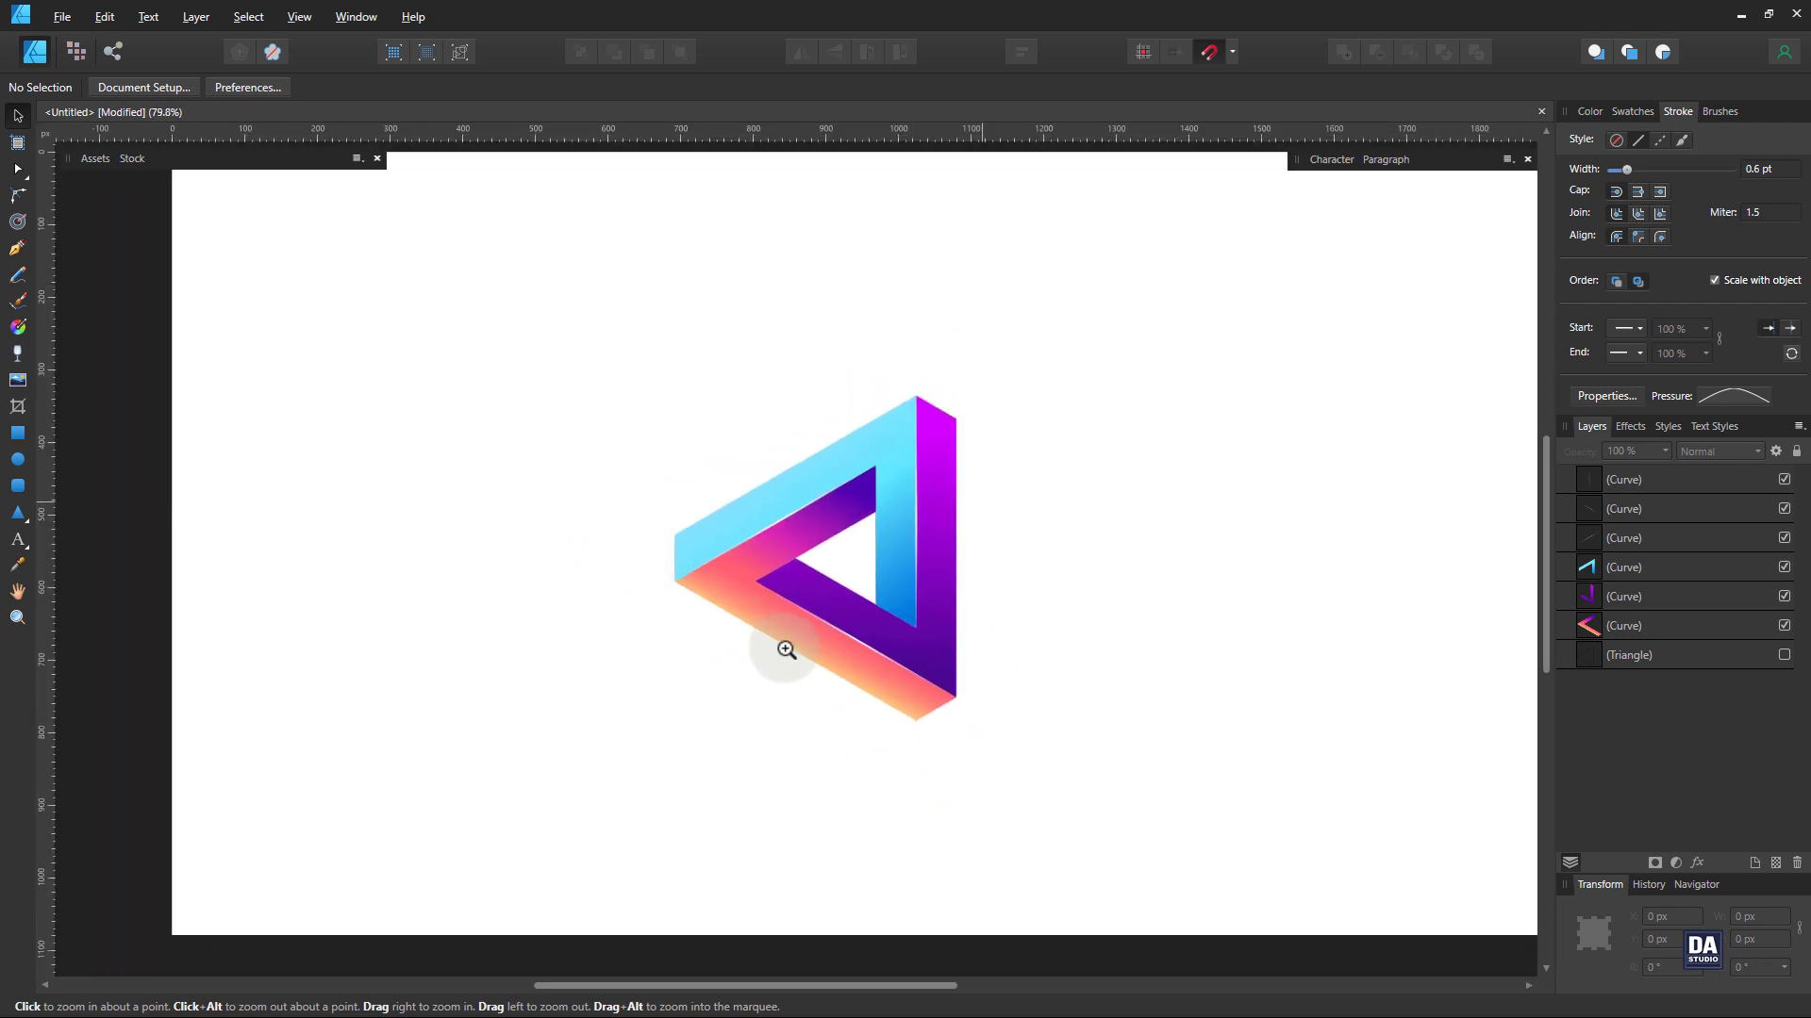
pyautogui.click(819, 654)
pyautogui.press('g')
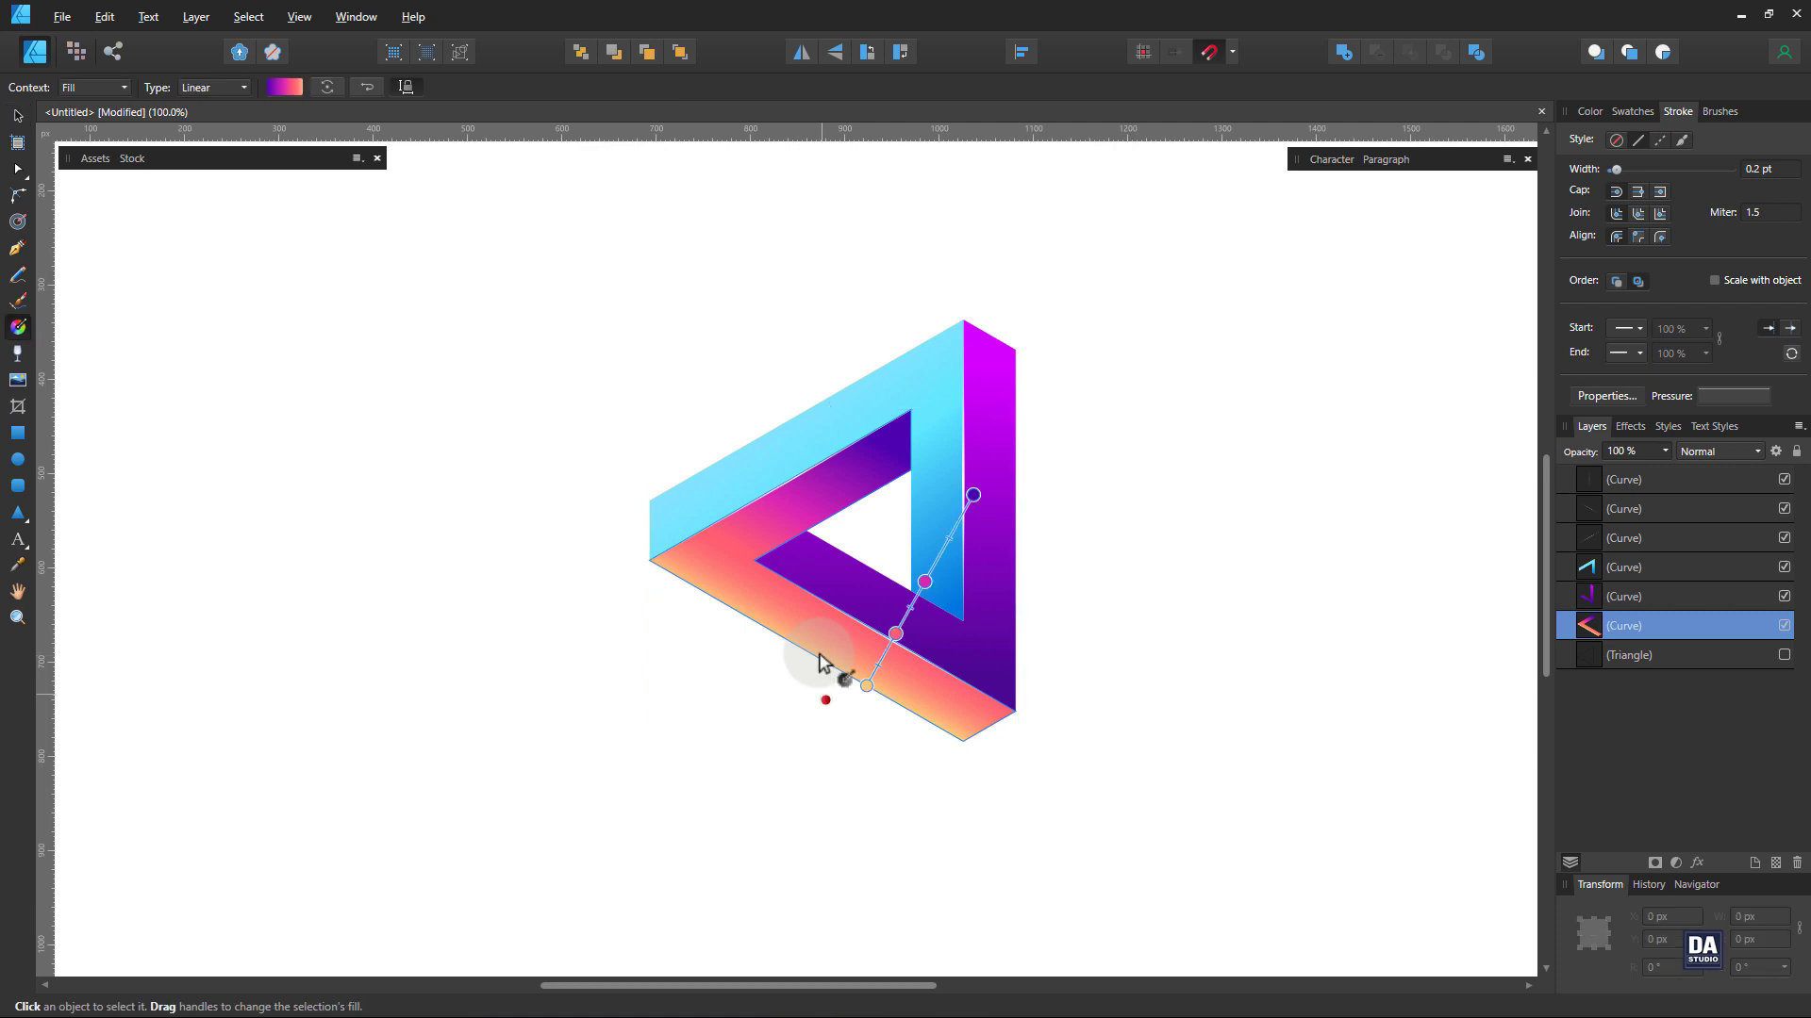
pyautogui.moveTo(868, 688)
pyautogui.mouseDown()
pyautogui.moveTo(836, 711)
pyautogui.moveTo(853, 708)
pyautogui.mouseUp()
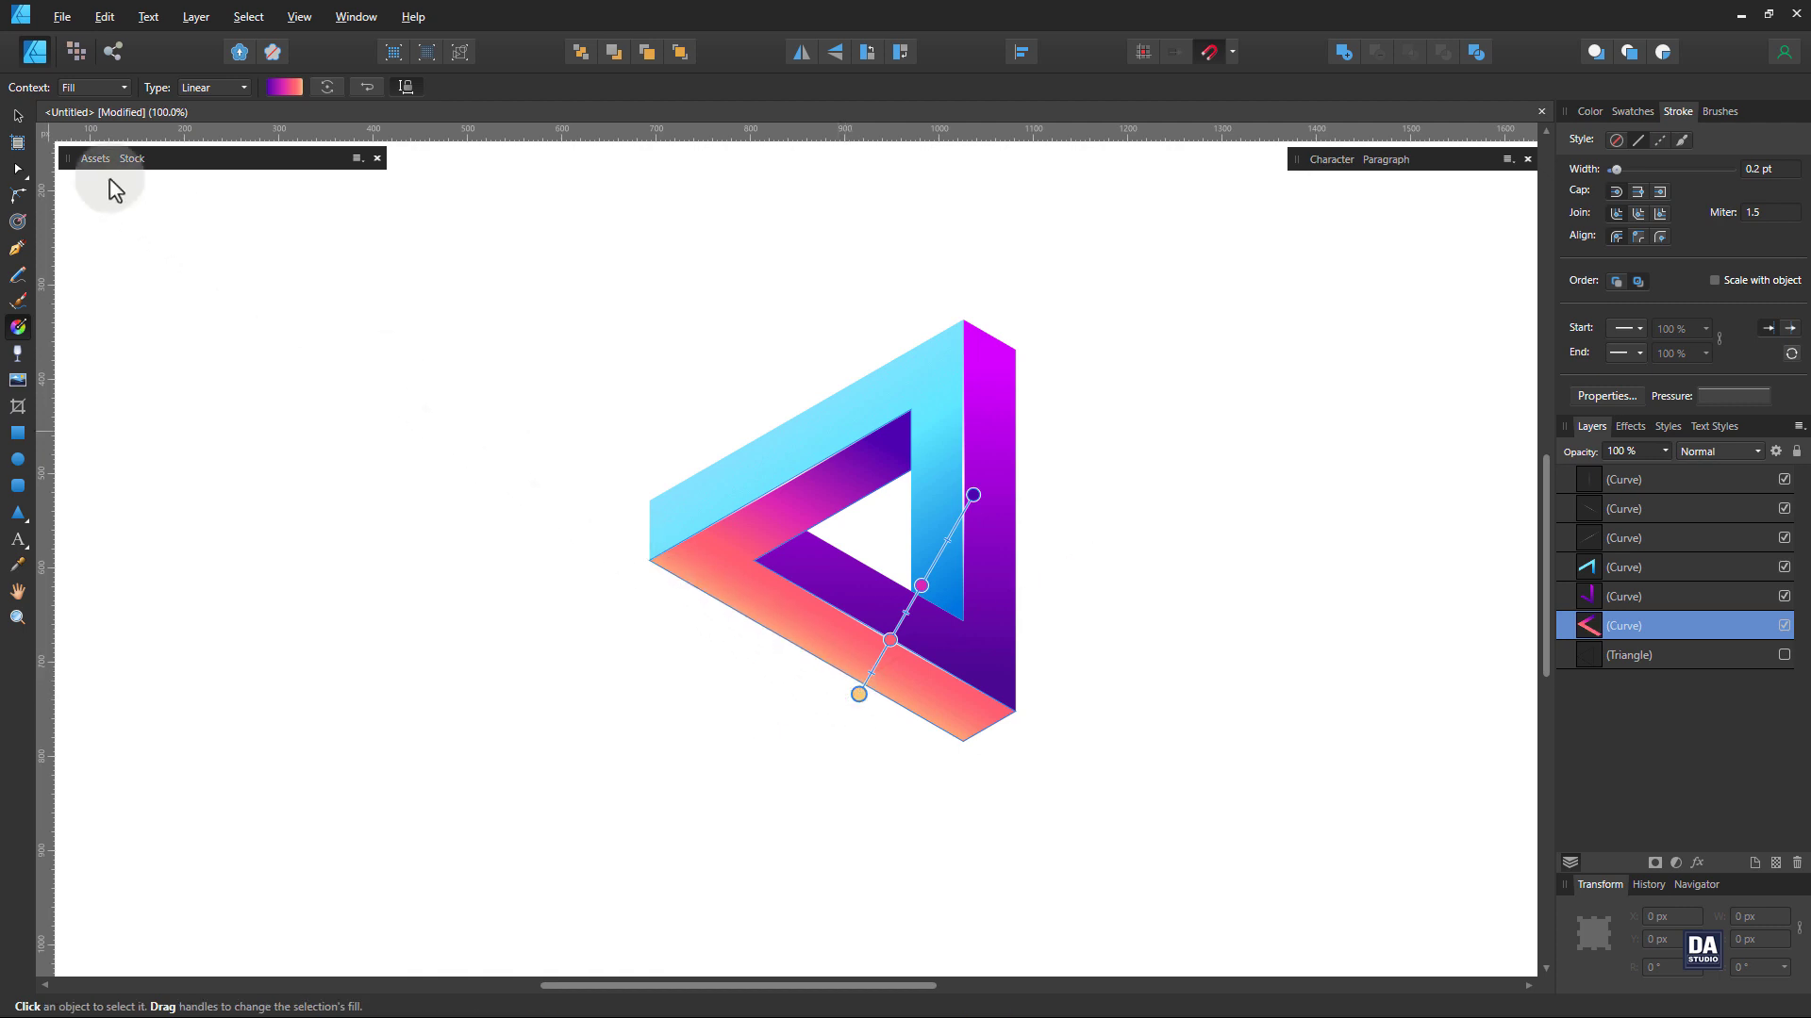
pyautogui.click(17, 115)
pyautogui.click(422, 556)
pyautogui.moveTo(734, 578); pyautogui.dragTo(418, 485)
pyautogui.moveTo(550, 571)
pyautogui.mouseDown()
pyautogui.moveTo(532, 588)
pyautogui.moveTo(560, 587)
pyautogui.mouseUp()
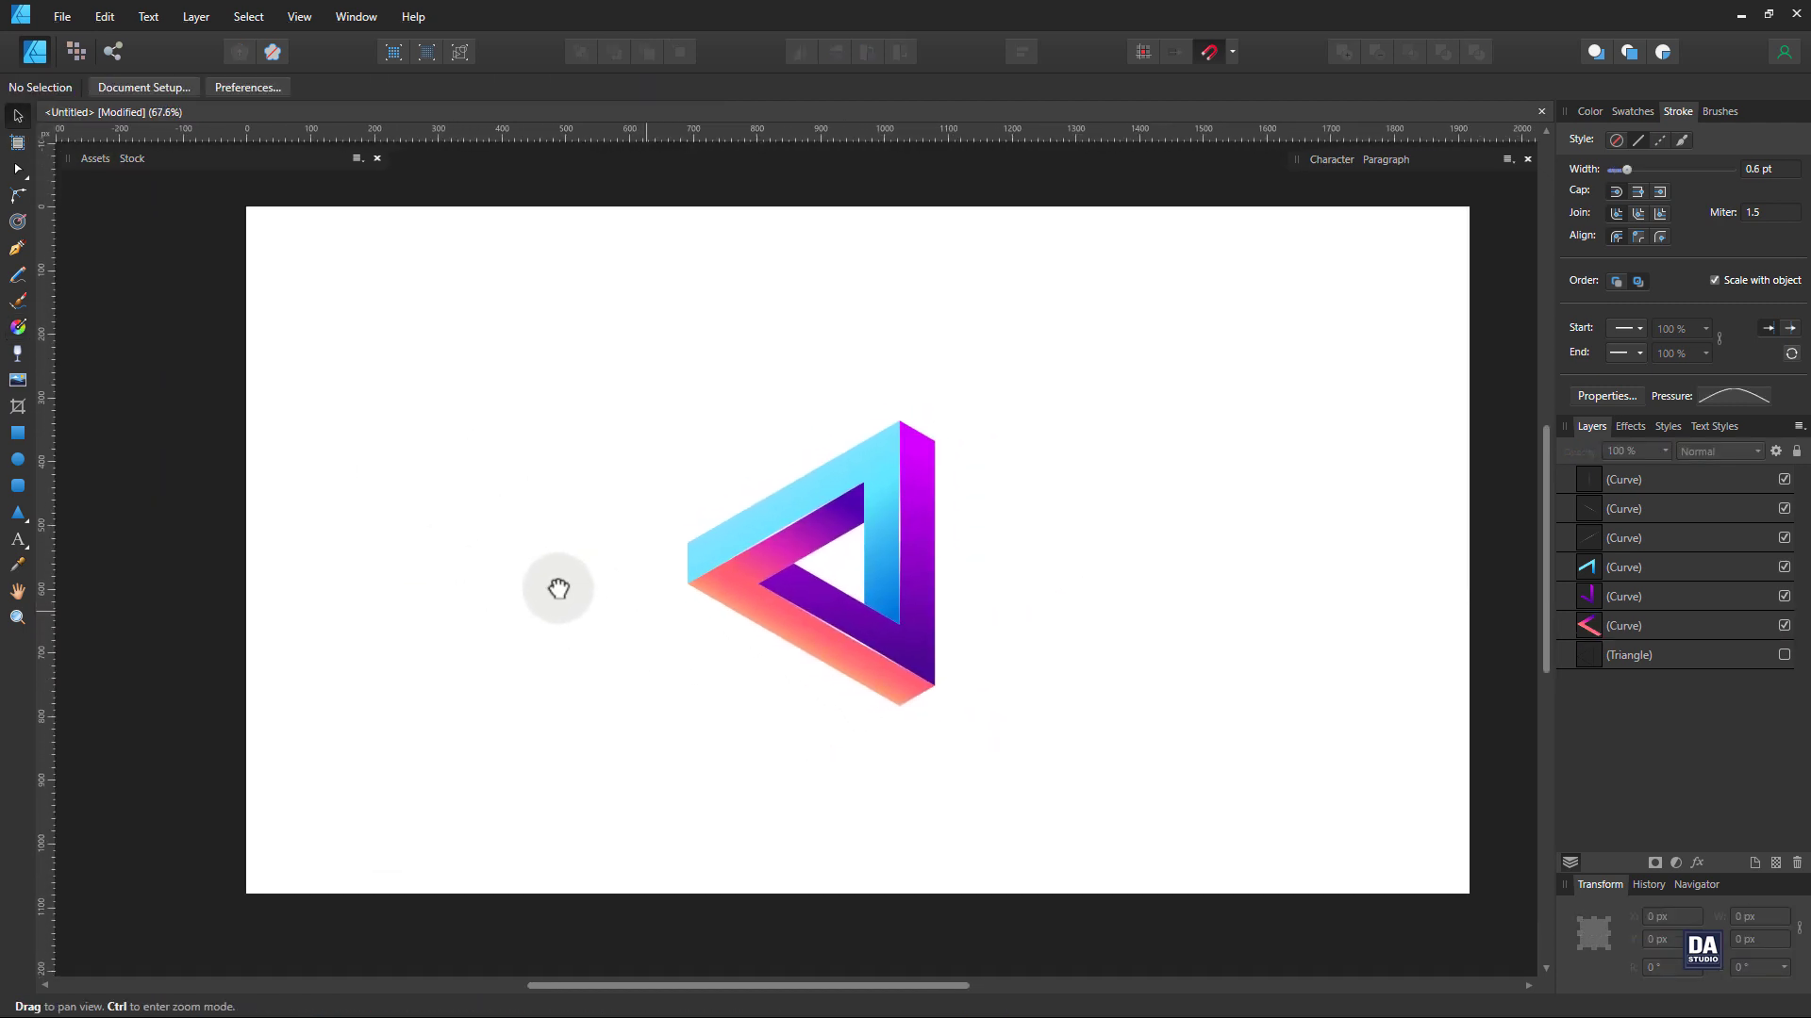